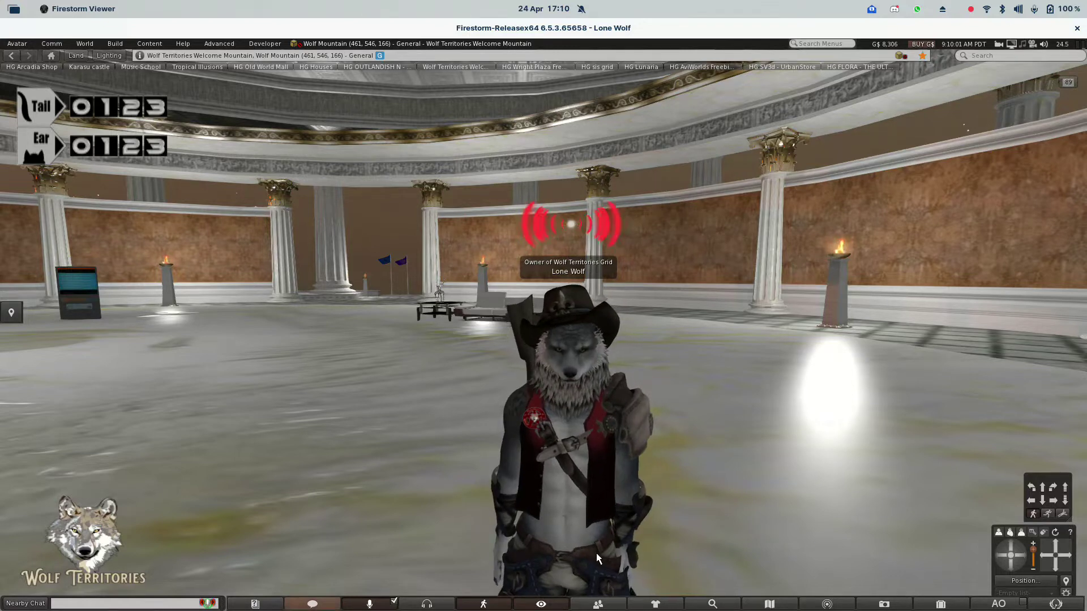
Step: Open the world map and examine the compass-rose island in the West Ocean 54 region up close
key(ctrl+m)
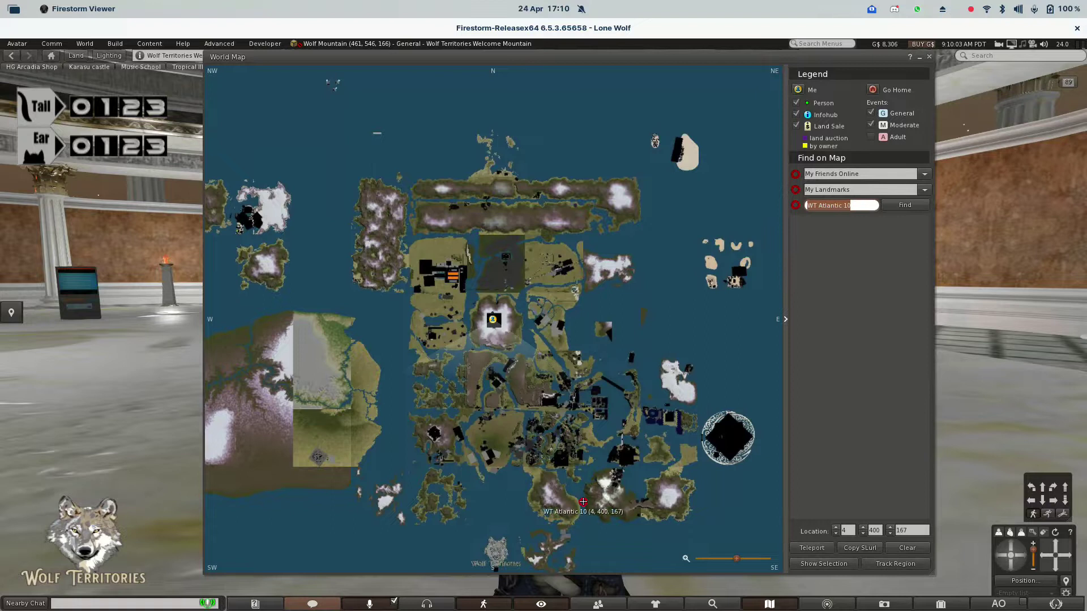
drag(543, 451, 937, 344)
drag(396, 396, 676, 314)
scroll(713, 438, up, 5)
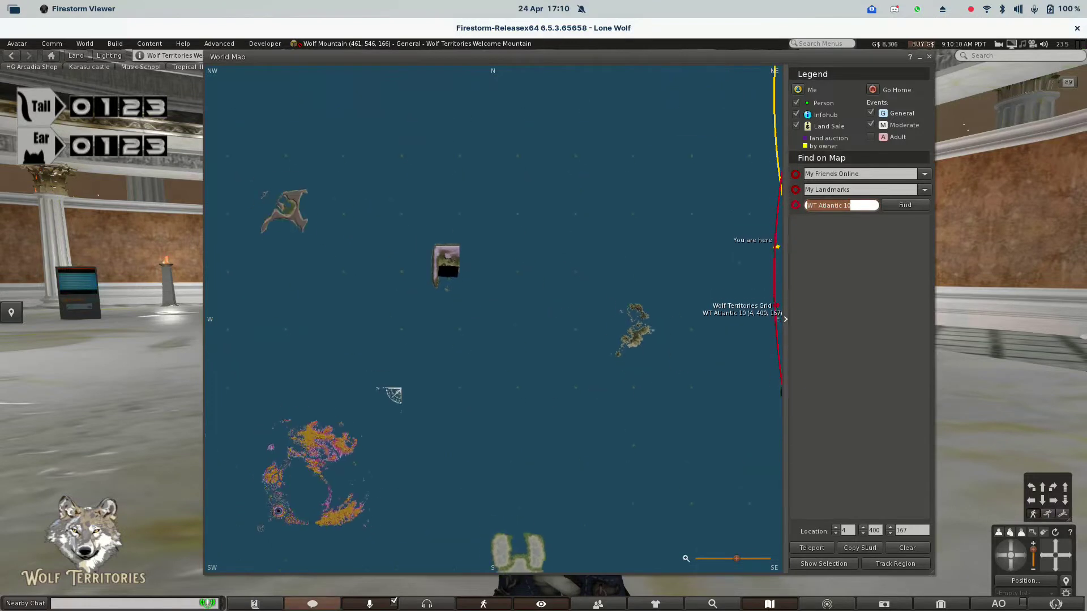
scroll(713, 439, down, 1)
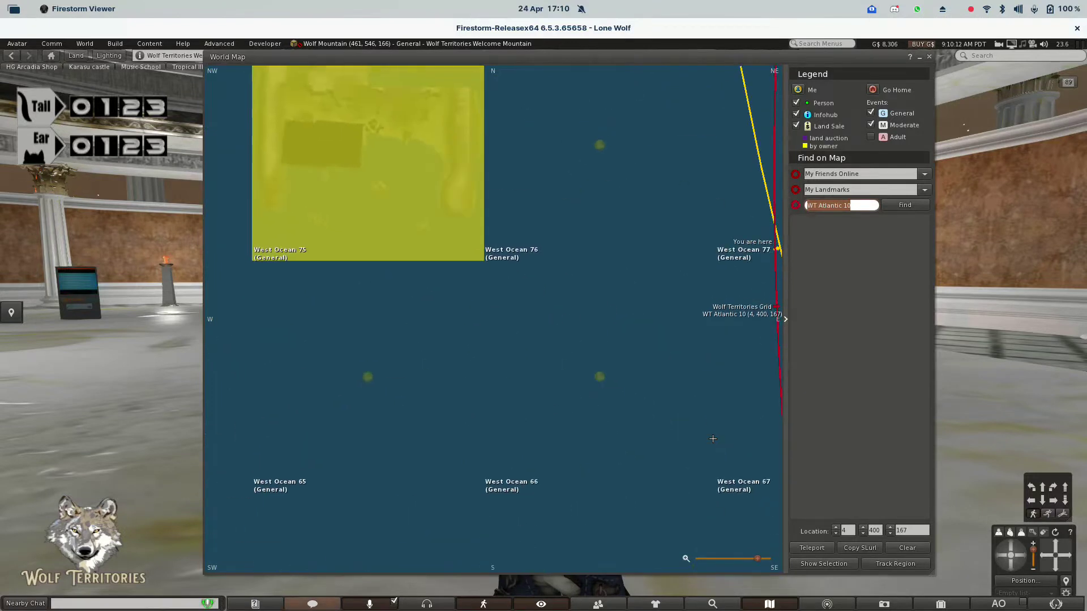
drag(879, 333, 744, 321)
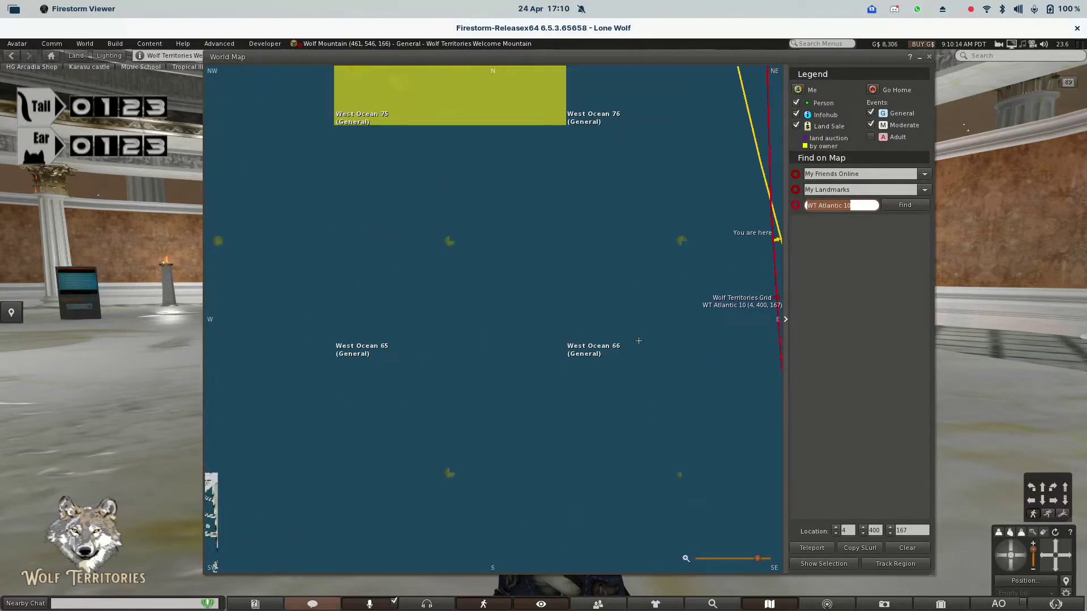
drag(555, 371, 778, 327)
click(400, 477)
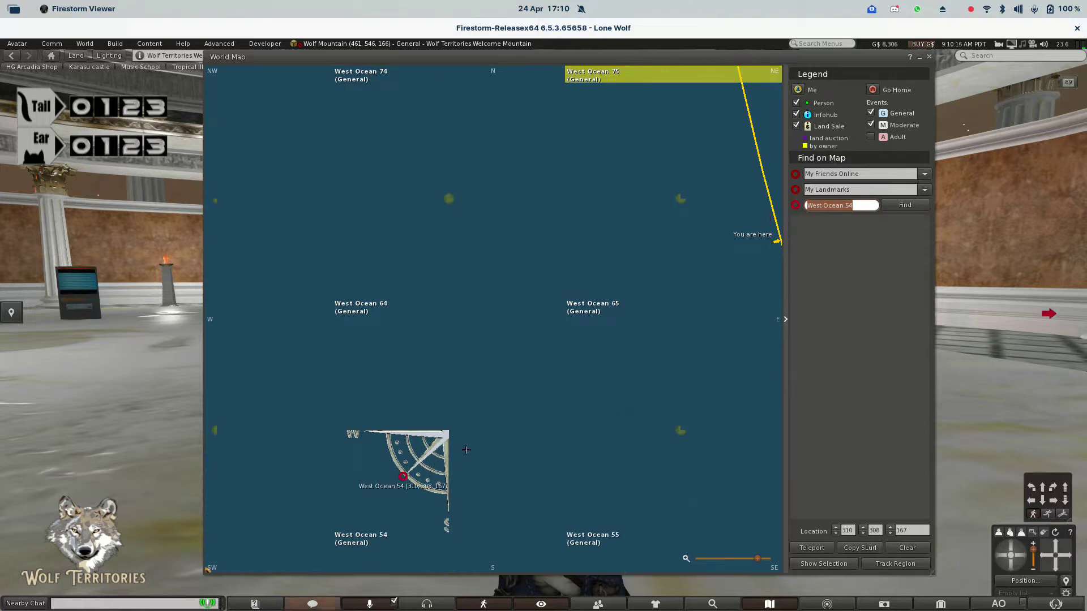
scroll(466, 450, up, 2)
scroll(465, 450, down, 1)
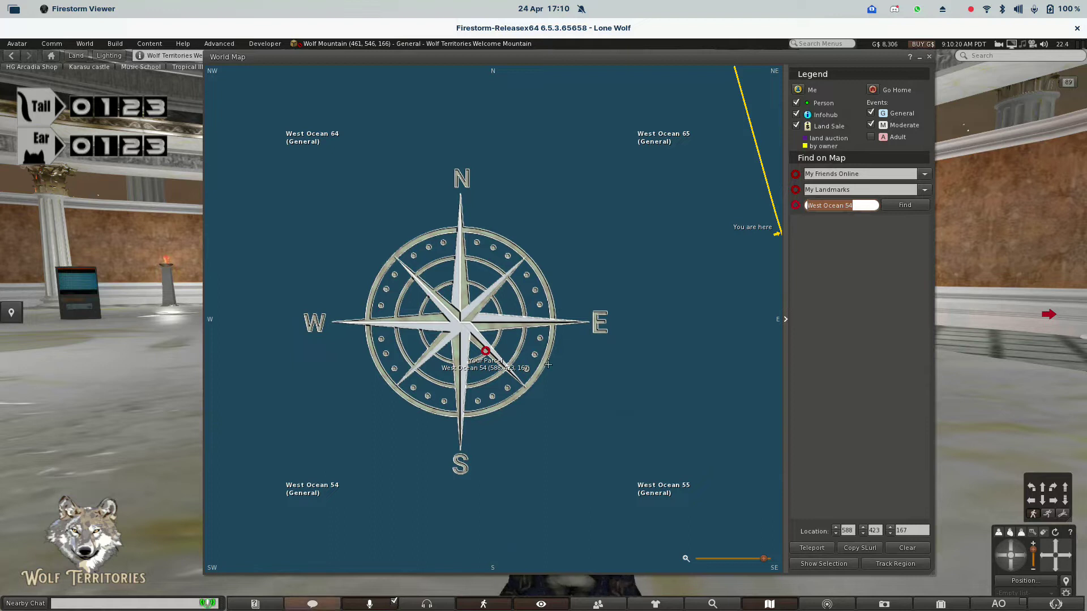
Step: Examine the skull-and-crossbones Pirate Islands landmass on the world map, including its lettering, and close the map
drag(569, 365, 283, 469)
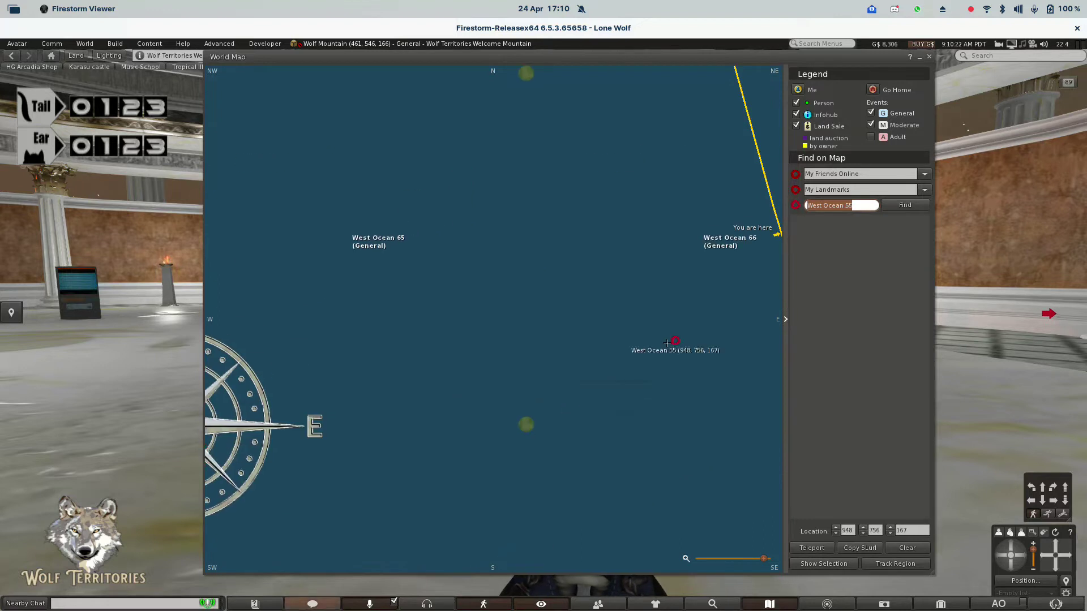
click(676, 341)
scroll(675, 340, down, 7)
drag(675, 341, 564, 461)
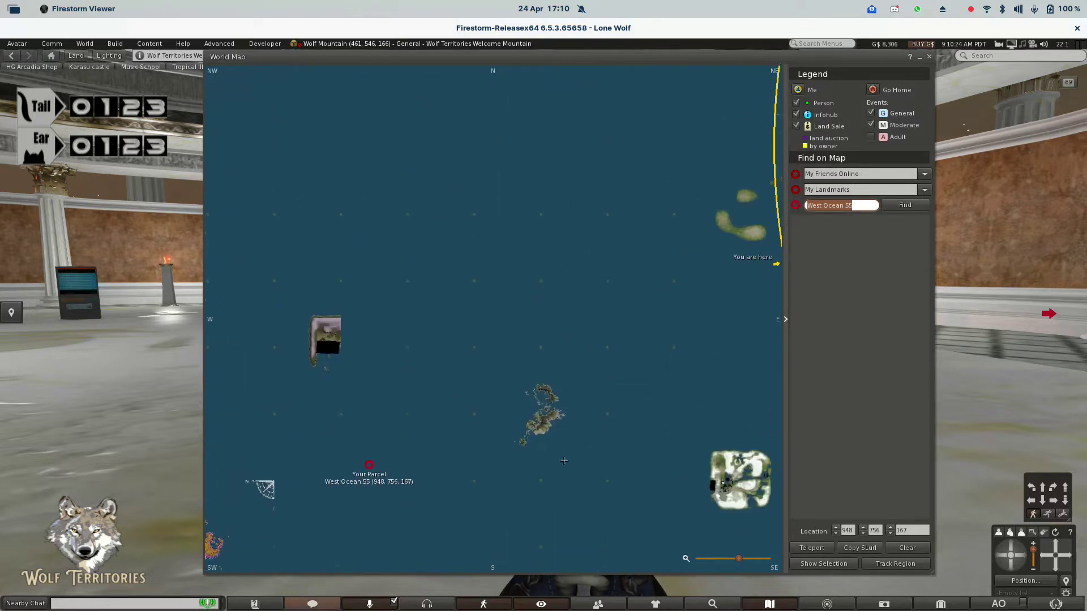
scroll(650, 345, down, 5)
scroll(649, 344, up, 3)
drag(739, 268, 553, 278)
scroll(430, 503, up, 4)
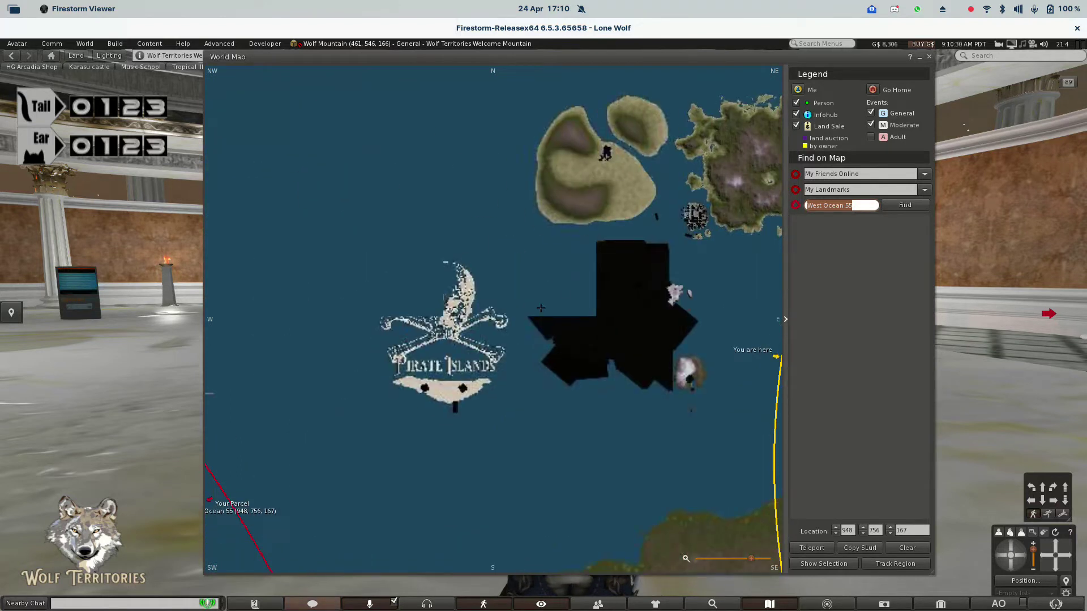
scroll(445, 341, up, 4)
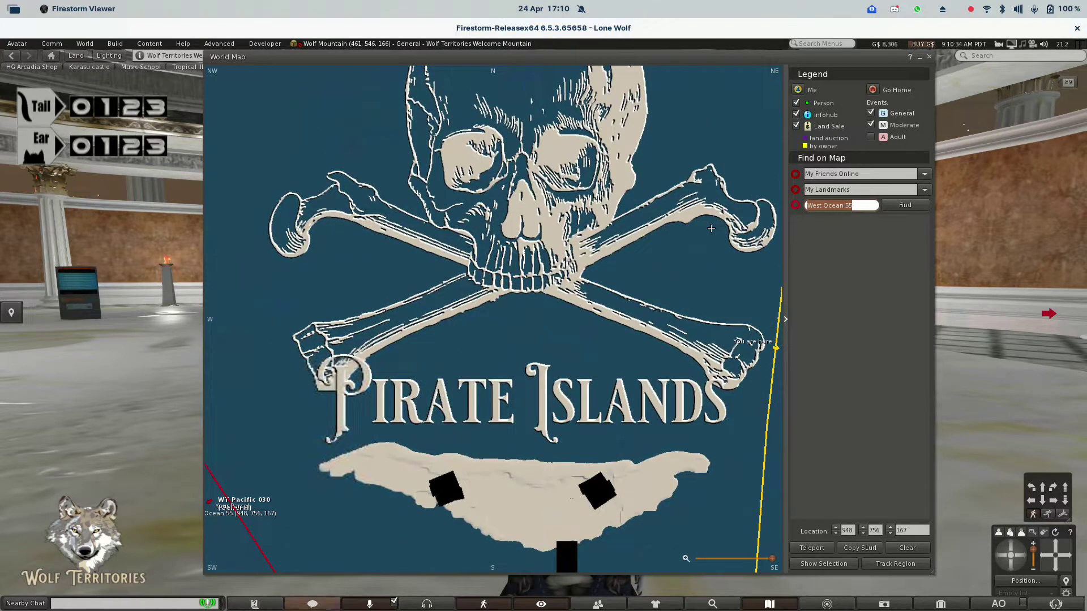
scroll(711, 228, down, 3)
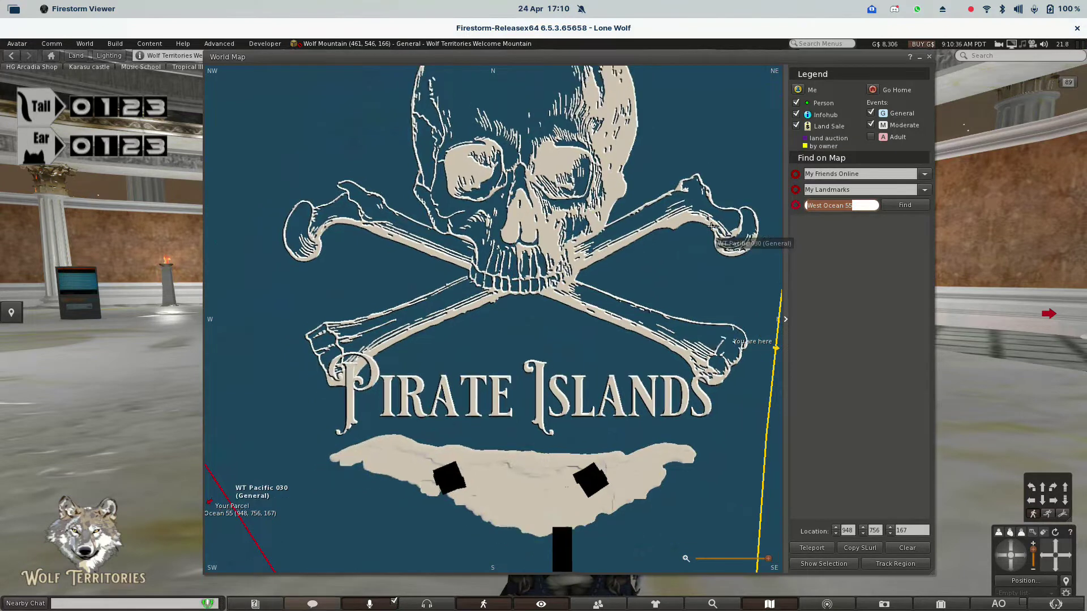
click(929, 57)
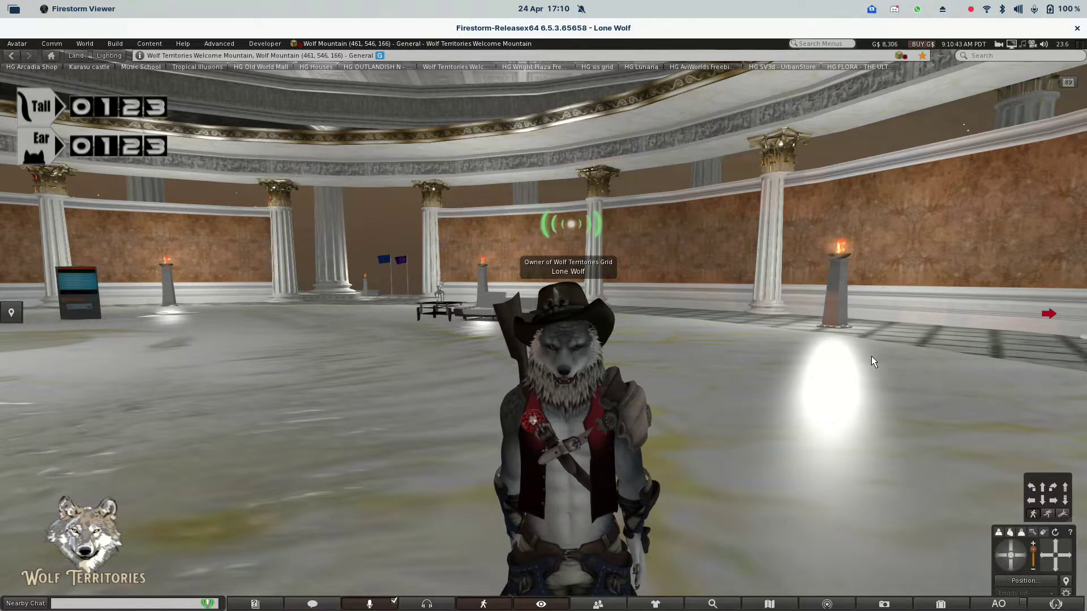
click(332, 604)
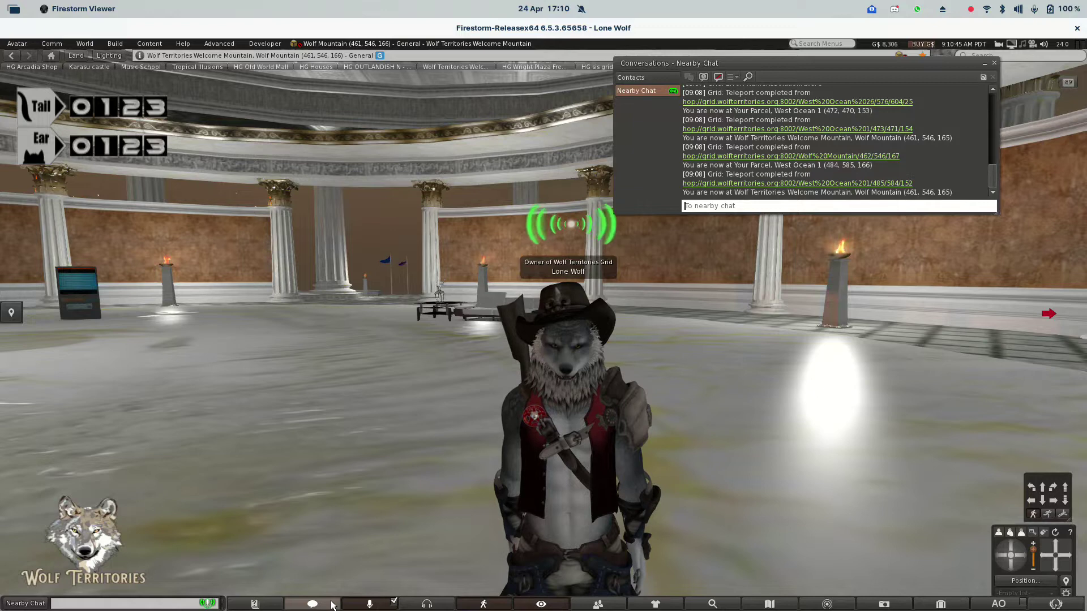
click(332, 604)
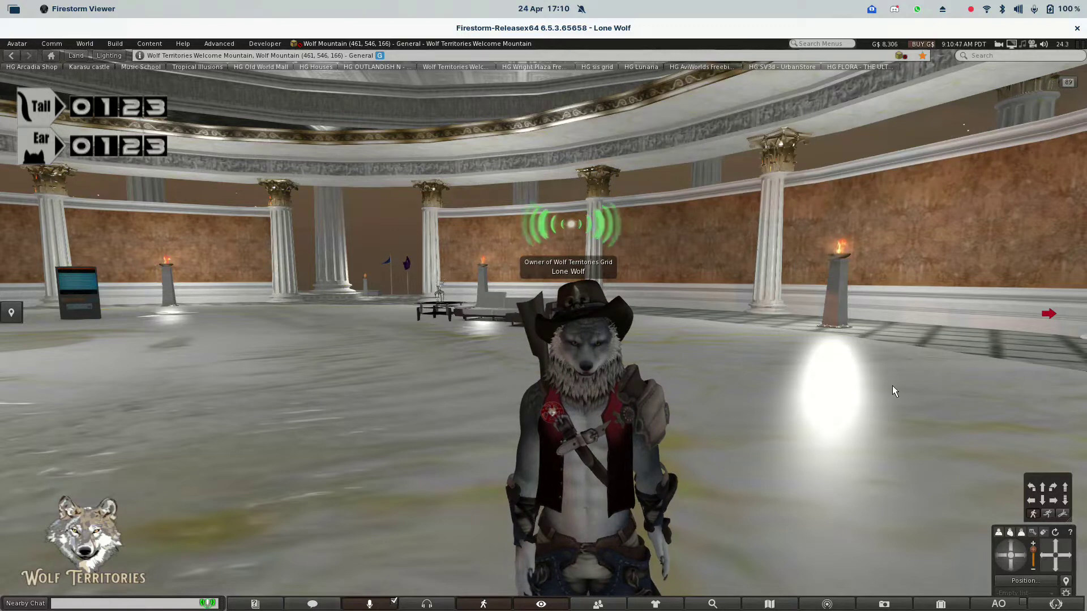
Step: Switch to the Vivaldi browser and save the sitting kitten stock photo AdobeStock_297459054.jpeg in the Documents/wolfmountain folder
key(alt+Tab)
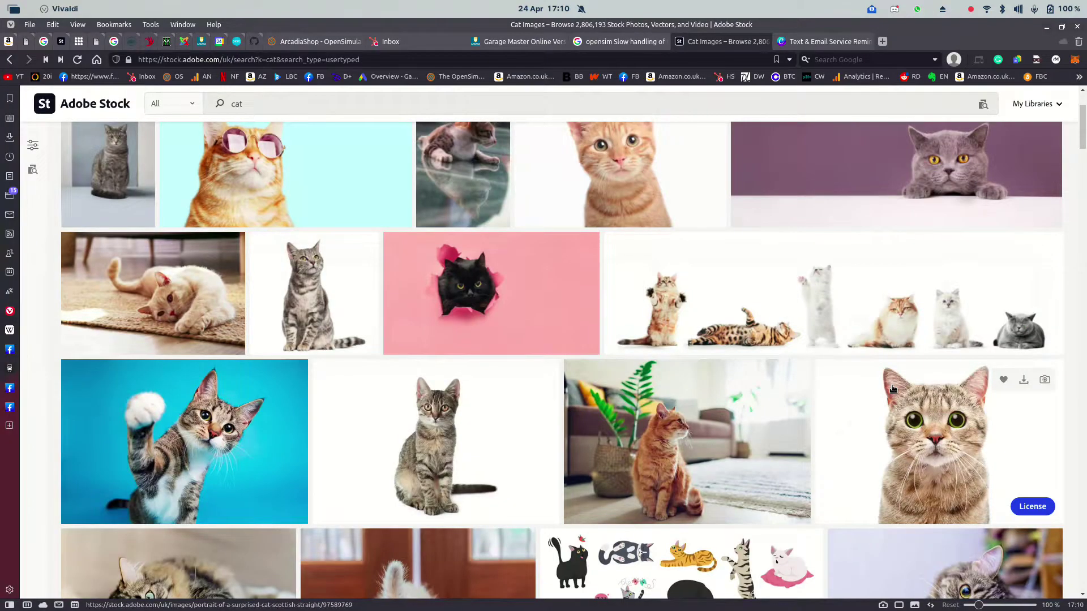
scroll(849, 379, up, 3)
scroll(809, 368, down, 1)
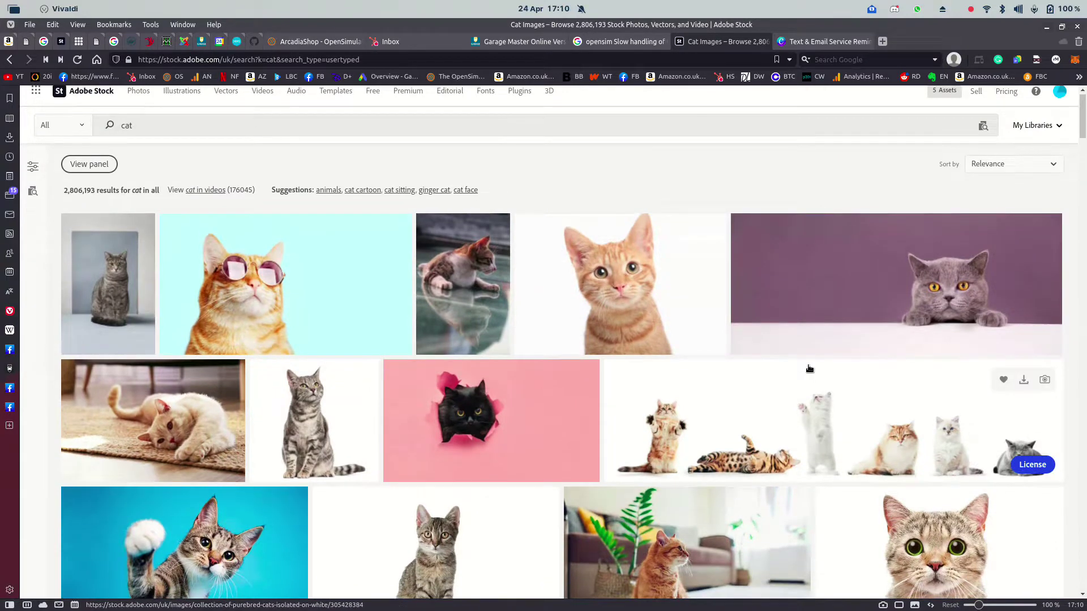
scroll(809, 368, down, 4)
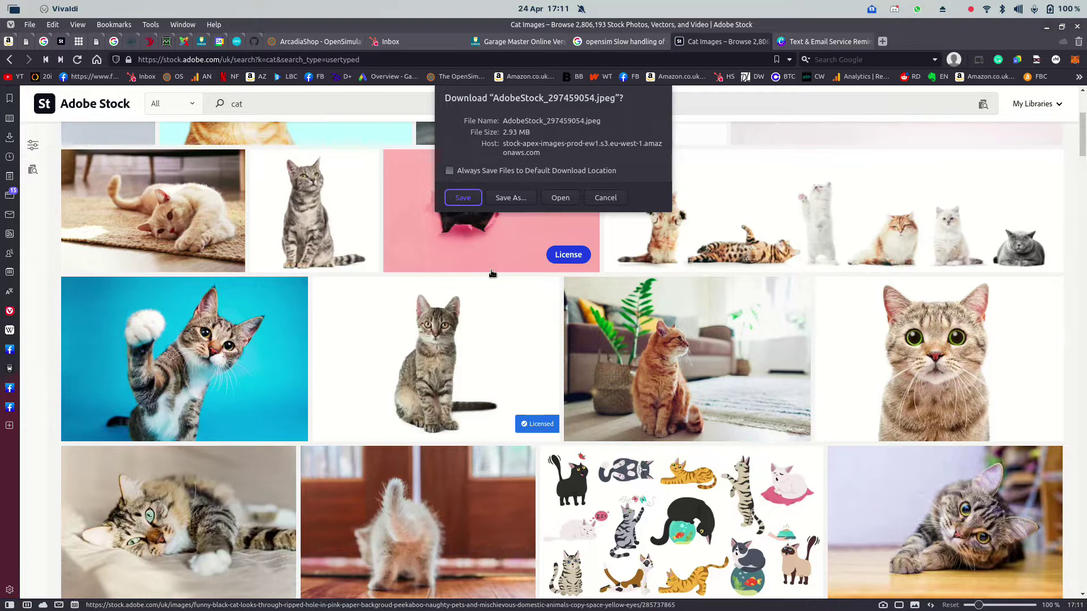
click(508, 201)
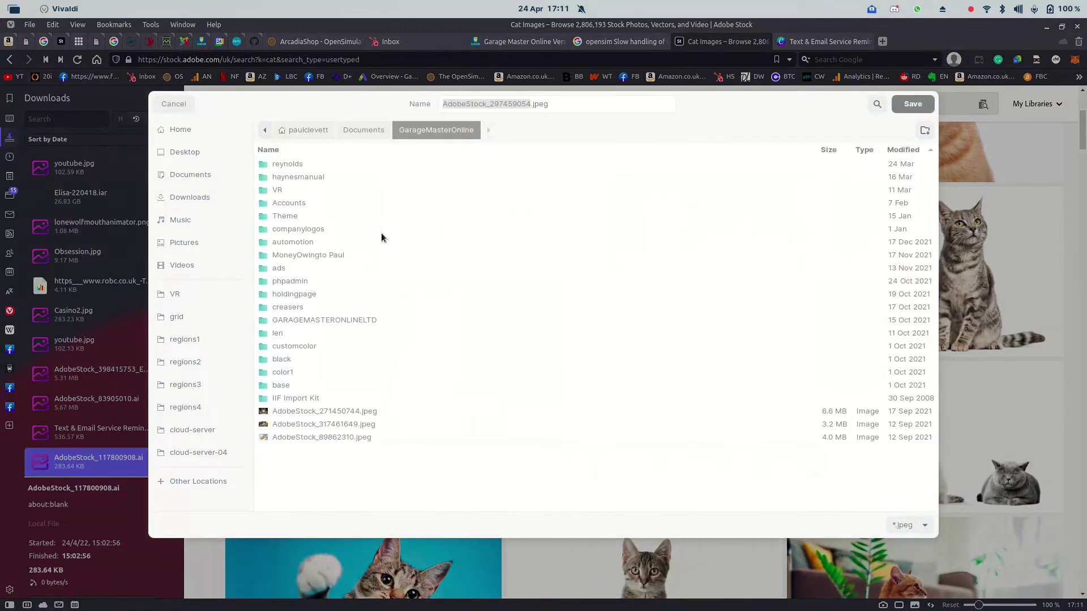
click(347, 130)
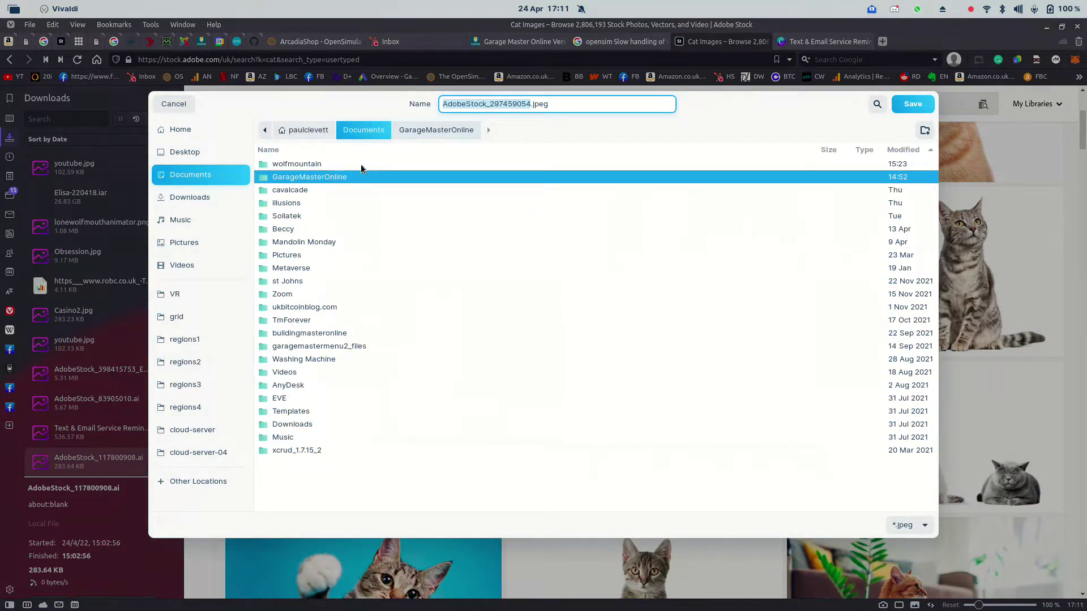
double_click(361, 164)
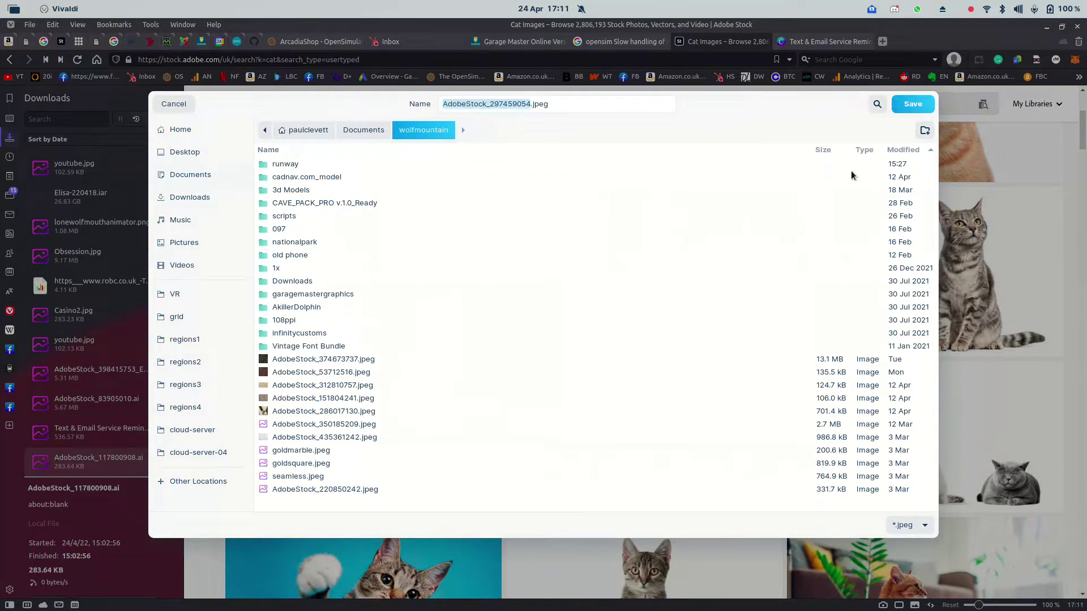
click(912, 104)
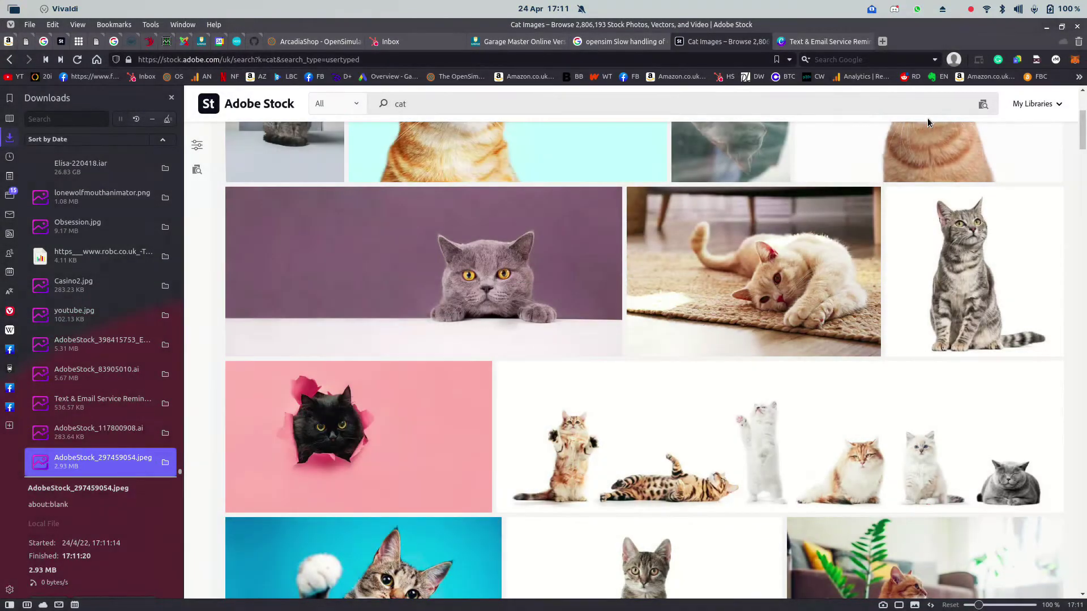
Step: Switch to GIMP and open the recently saved cat photo AdobeStock_297459054.jpeg
mouse_move(802, 198)
key(alt+Tab)
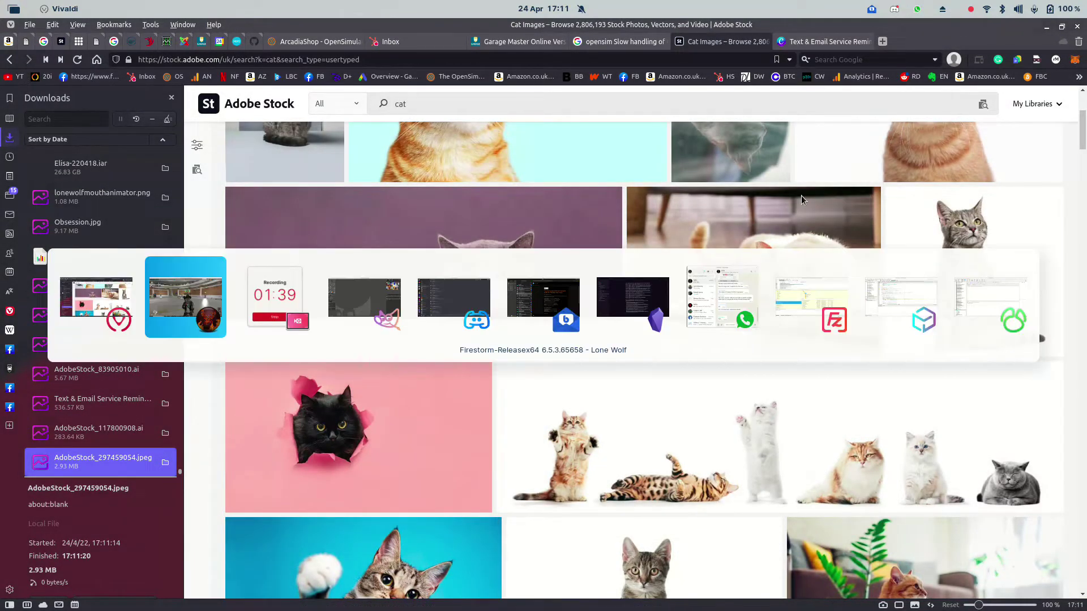
key(alt+Tab)
key(alt+Tab)
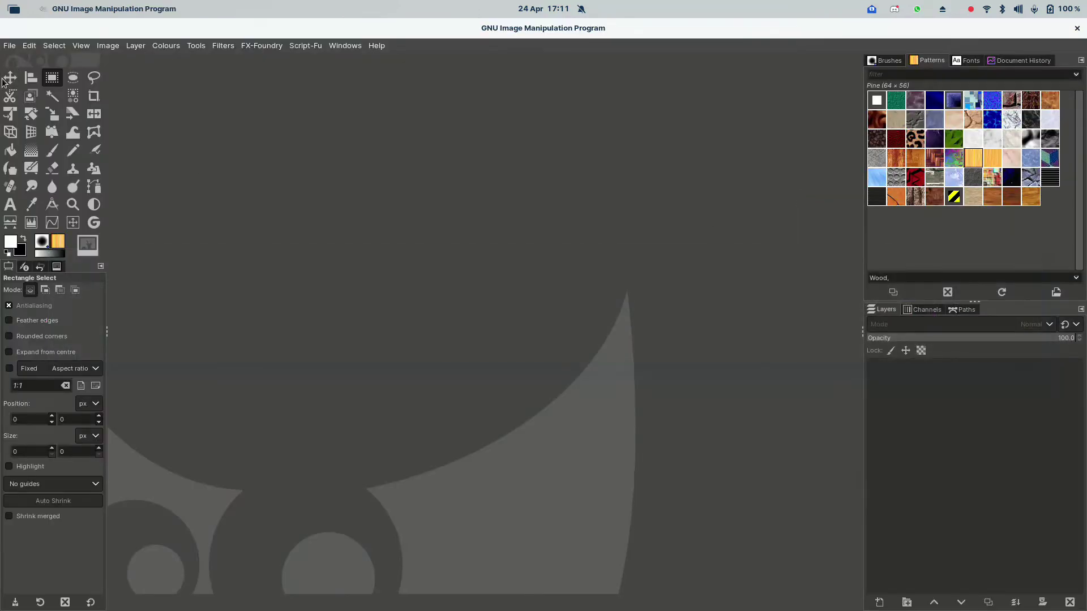
click(10, 45)
click(32, 90)
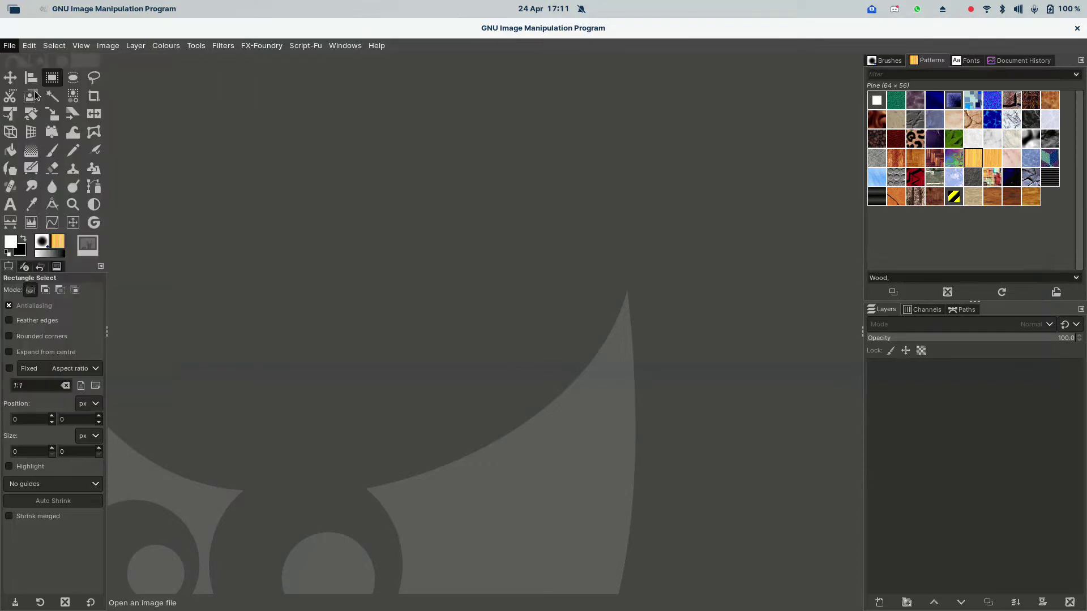
click(170, 94)
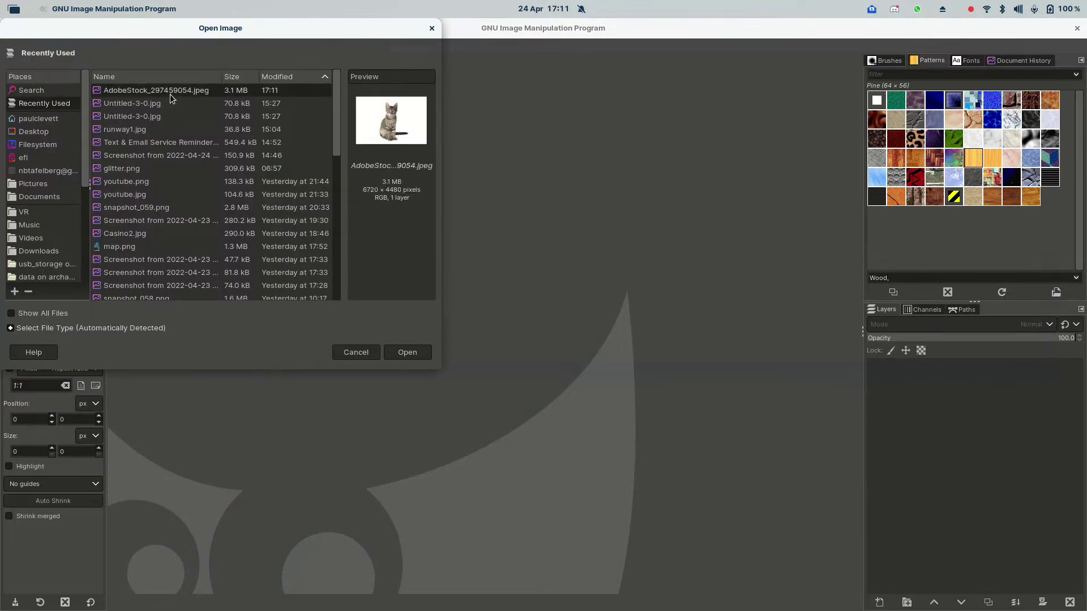
click(399, 346)
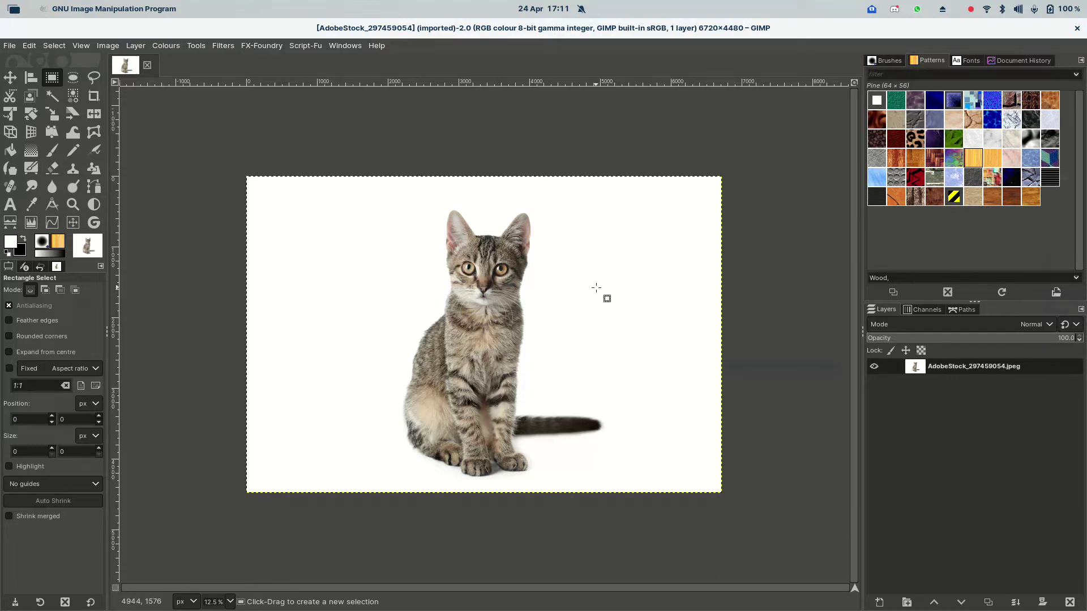
click(113, 46)
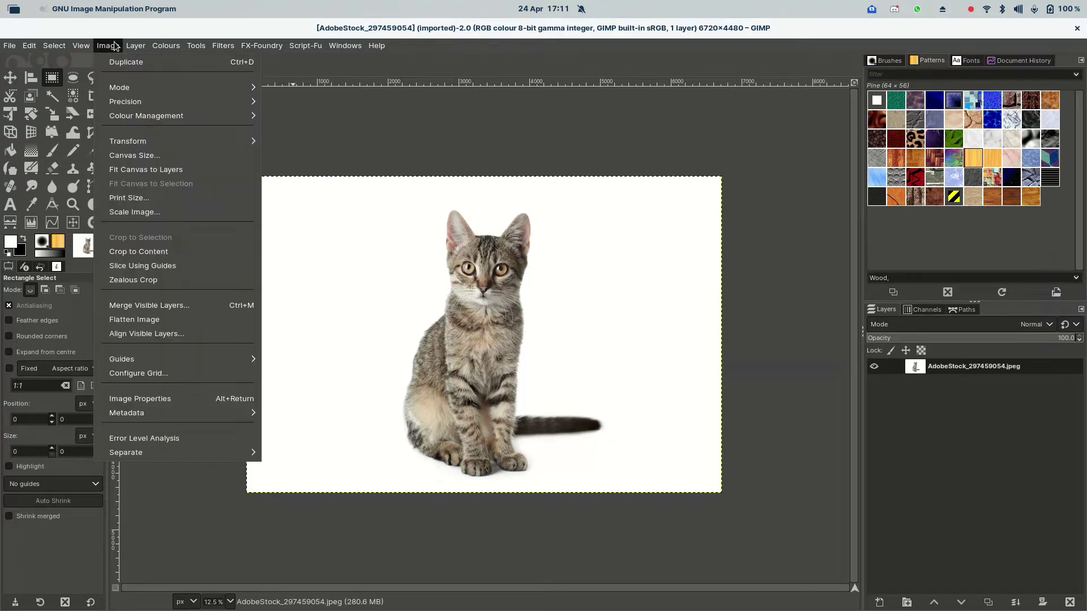
mouse_move(136, 89)
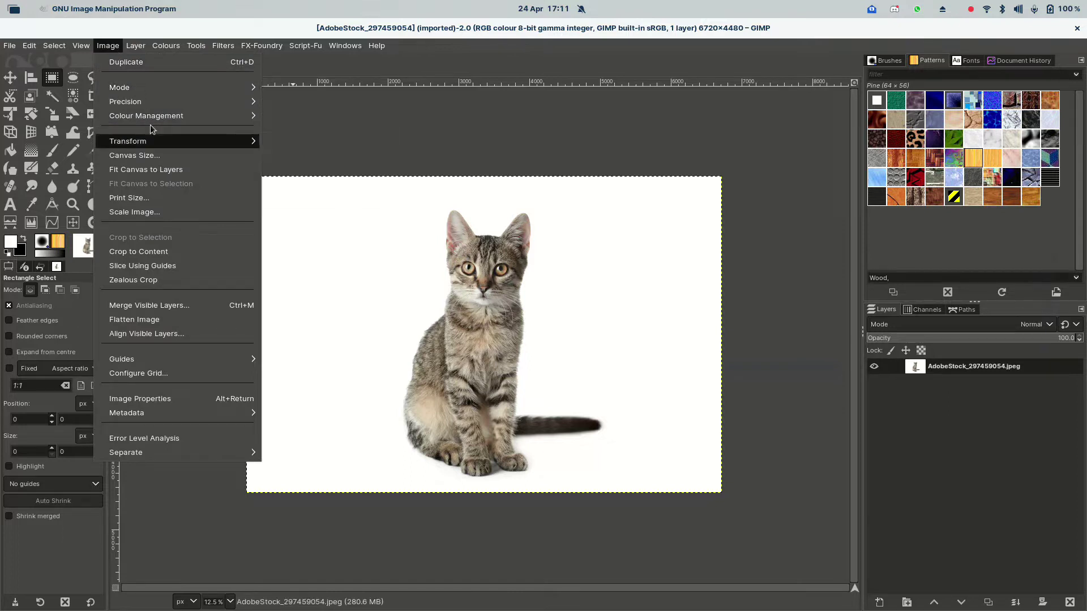
click(134, 155)
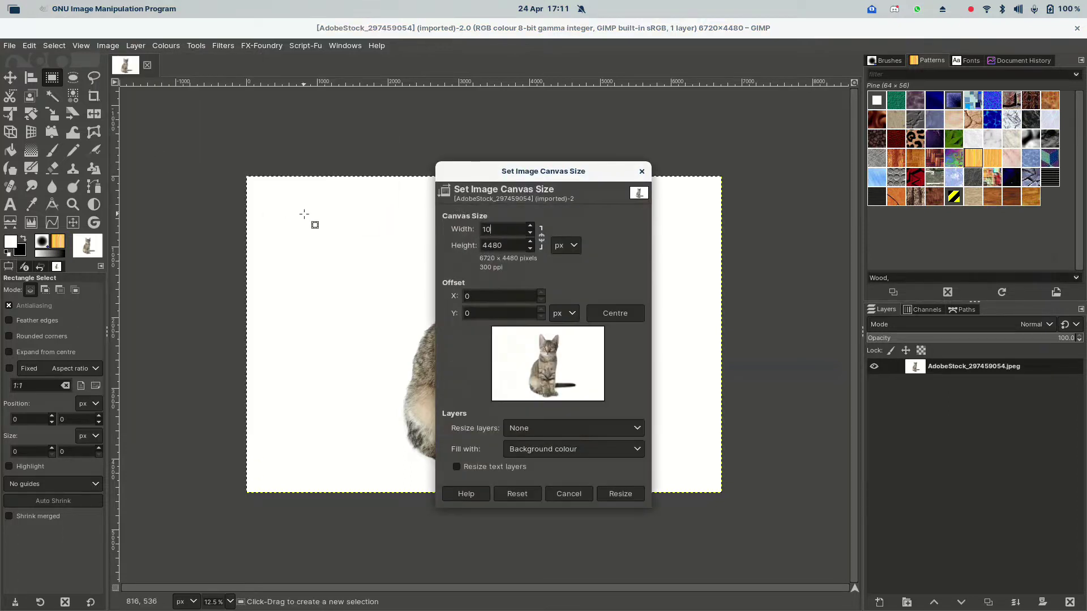
key(Escape)
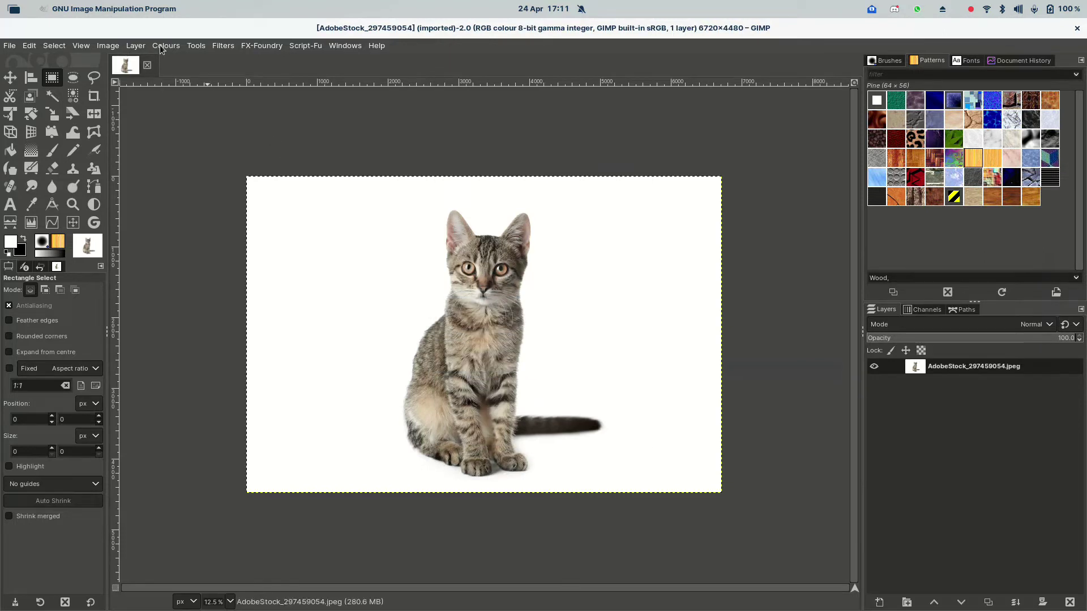
Step: Scale the cat image to a width of 1024 px with the aspect ratio linked, giving a height of 683 px
click(119, 48)
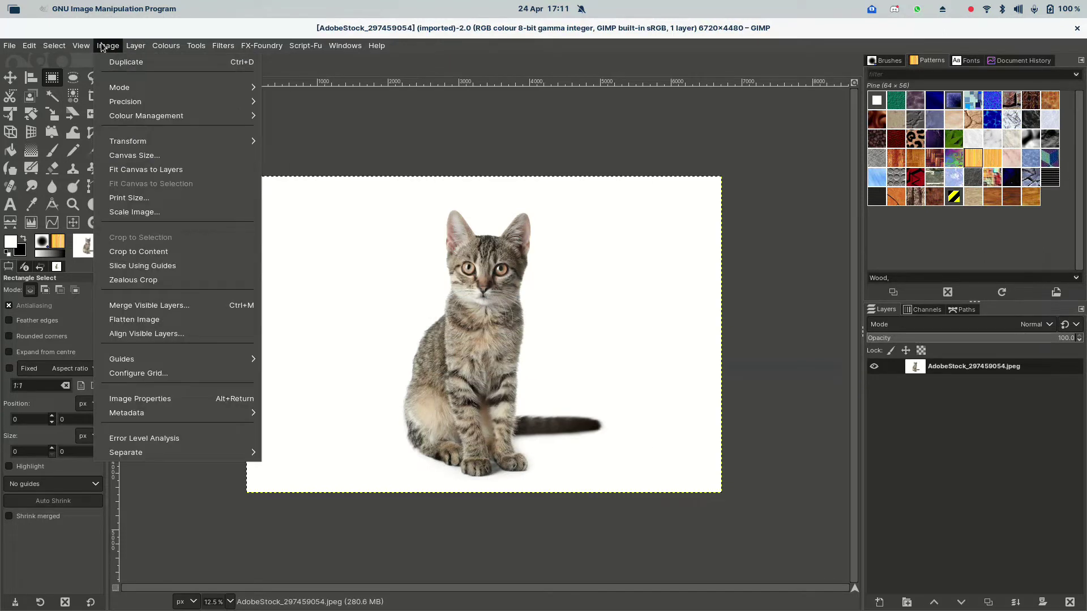
click(159, 212)
text(1)
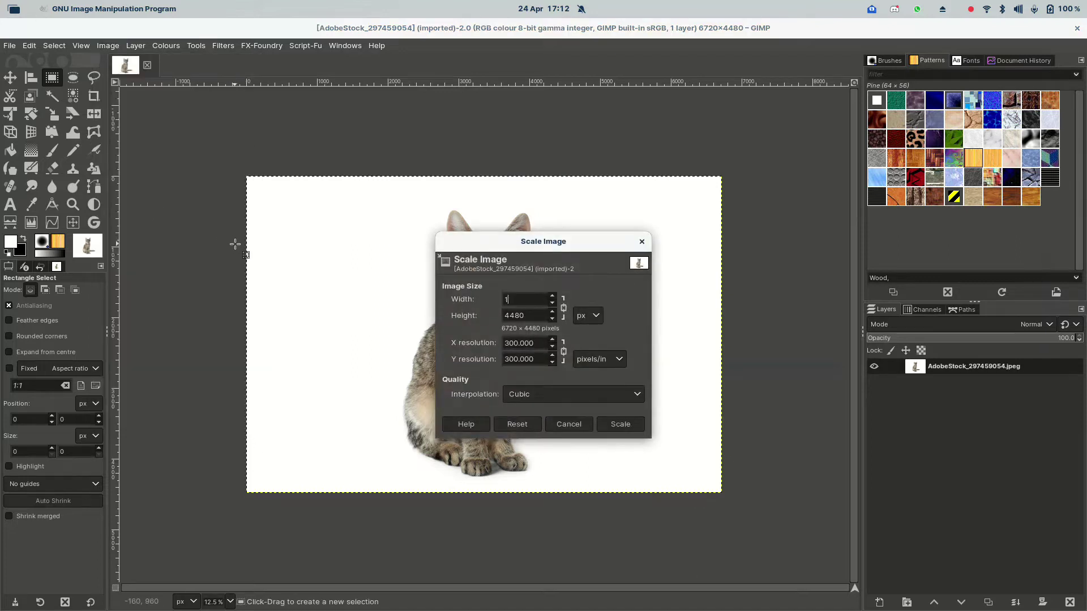
text(024)
key(Tab)
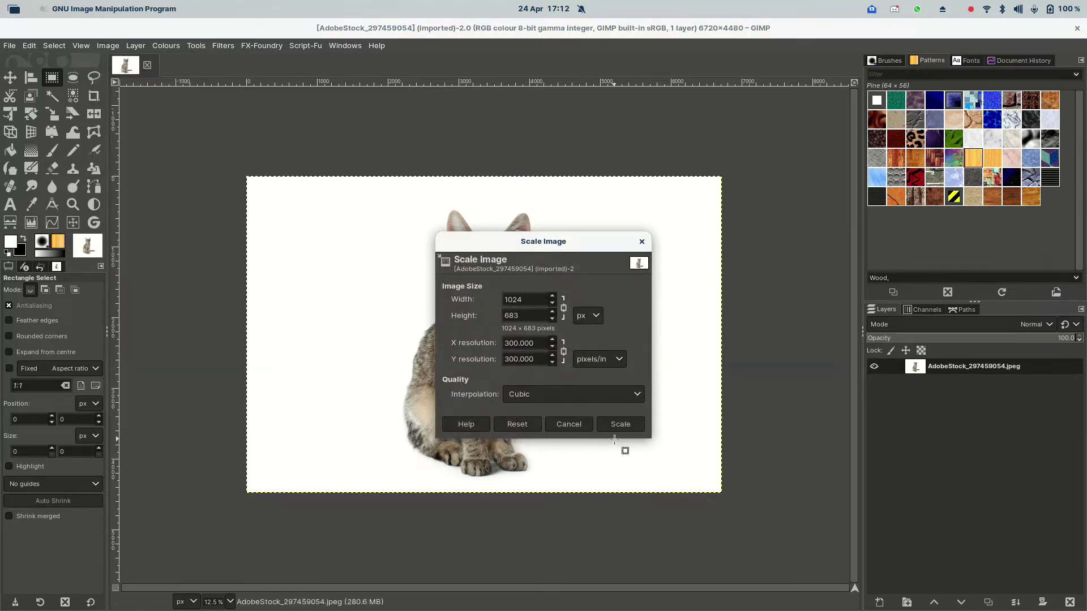
click(619, 423)
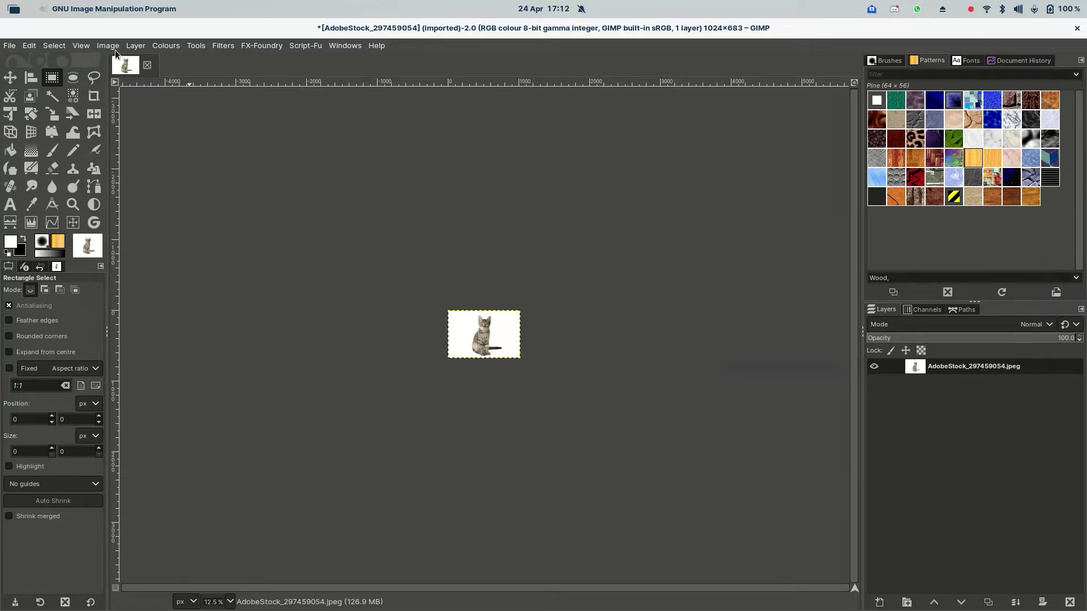
Step: Set the canvas size to 1024 × 1024 px with the aspect ratio unlinked and centre the cat image on it
click(108, 47)
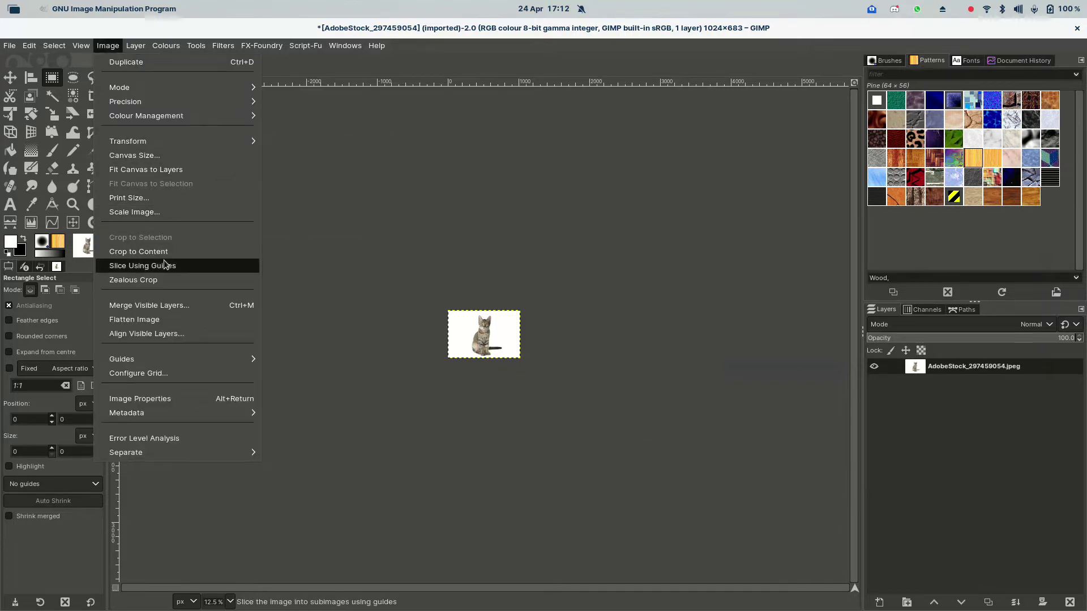
mouse_move(181, 146)
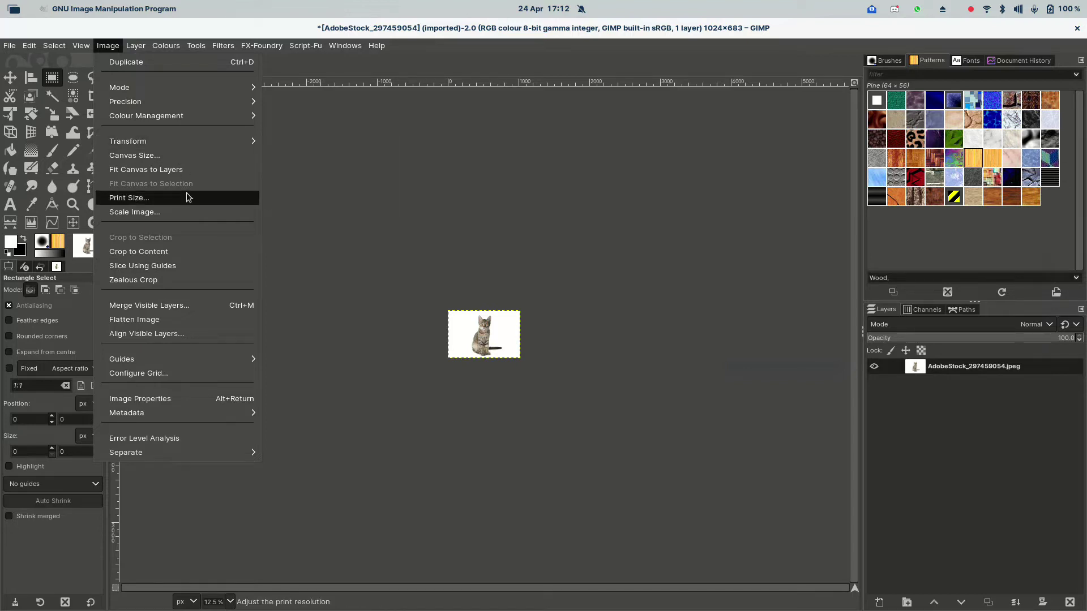
click(193, 155)
key(Tab)
text(1024)
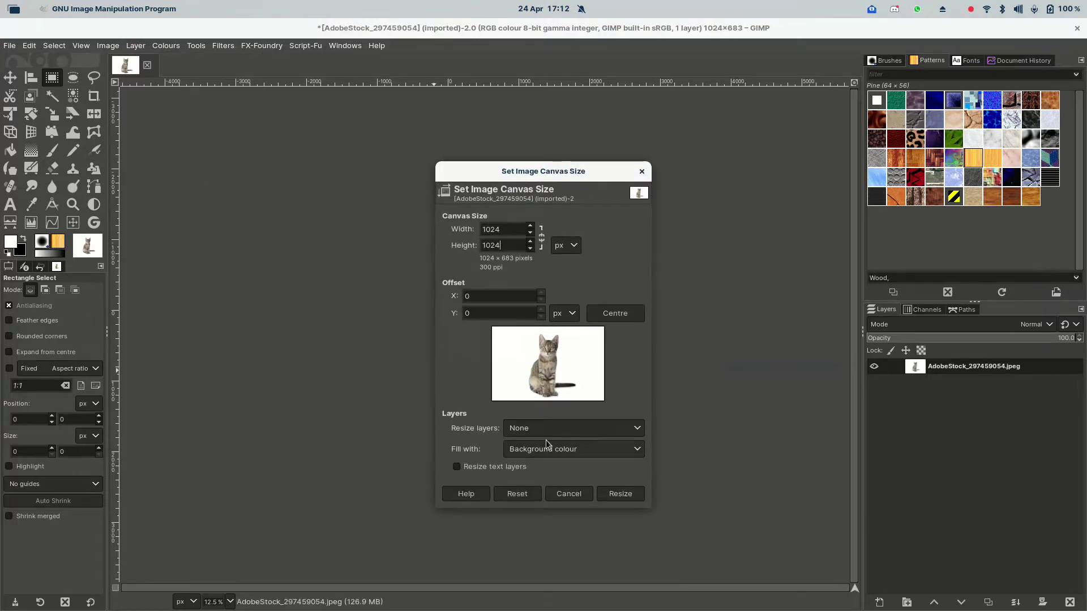
click(621, 313)
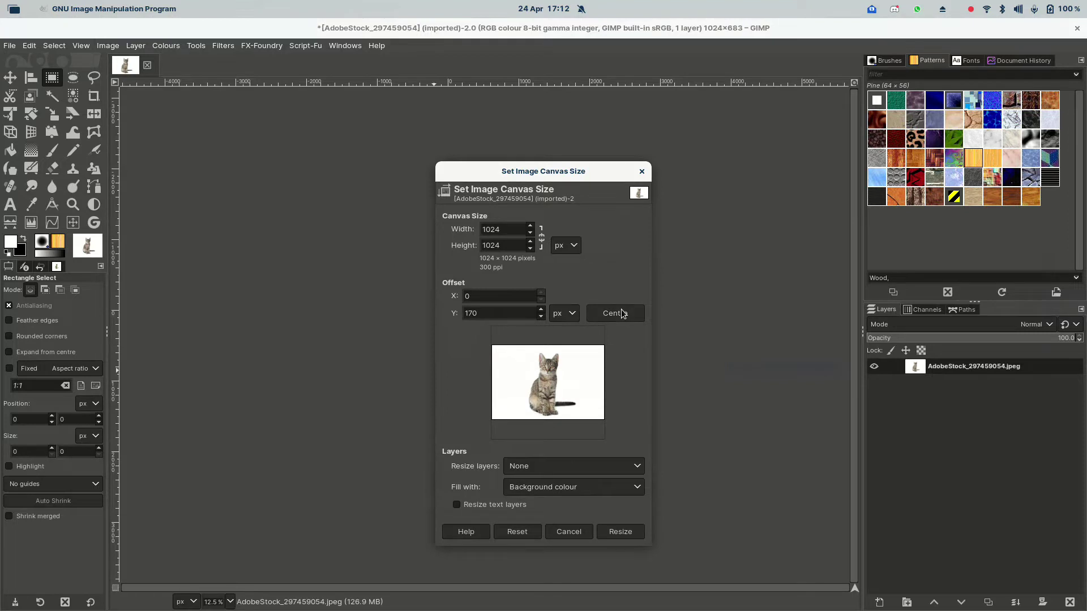
click(621, 531)
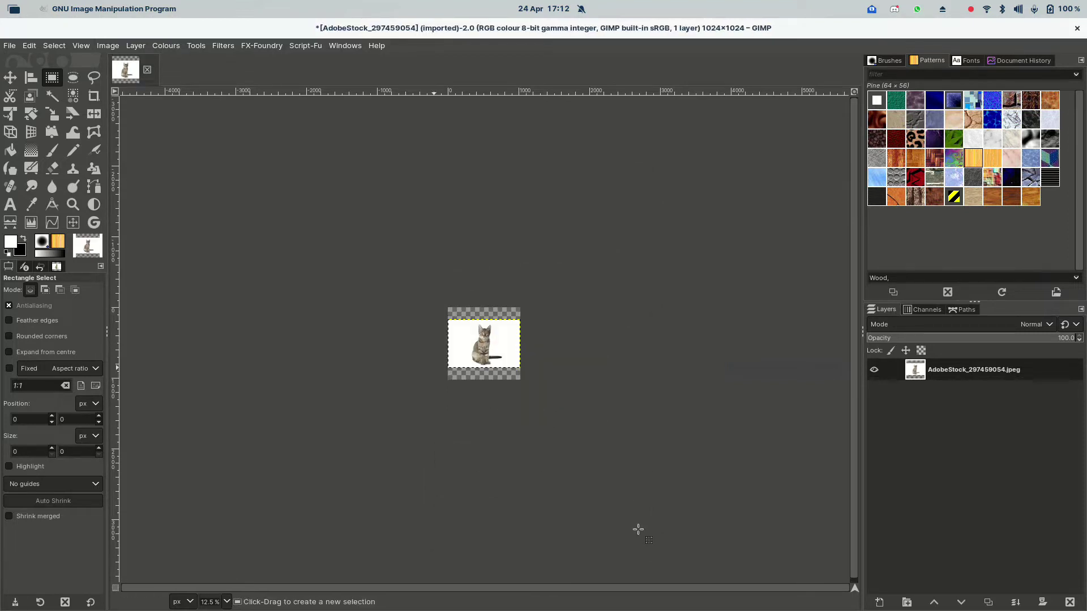
Step: Overwrite AdobeStock_297459054.jpeg with the square-canvas version, keeping the offered JPEG export settings
click(81, 45)
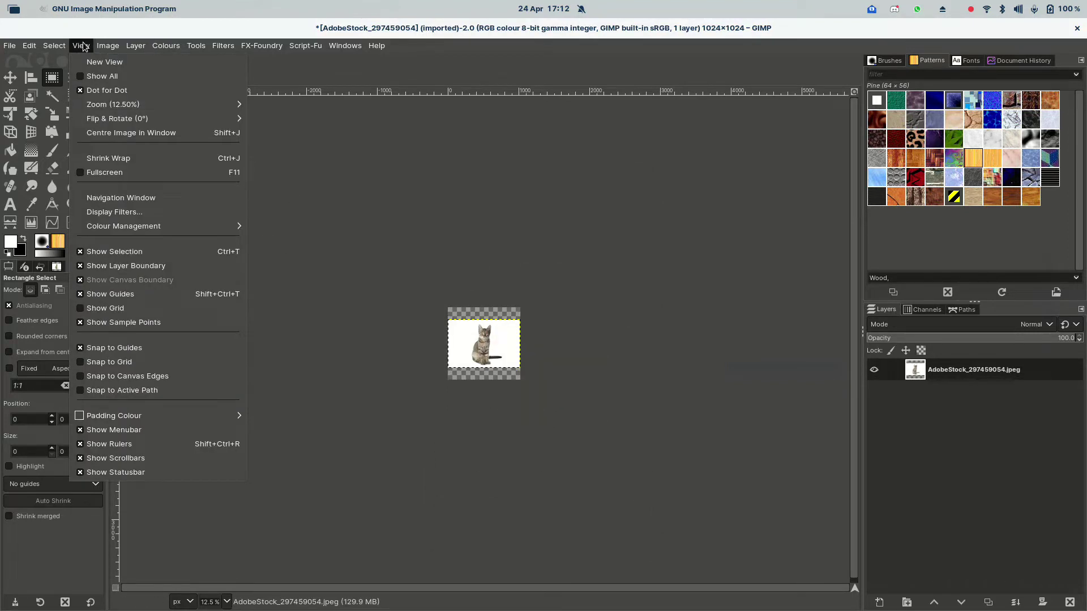
mouse_move(104, 117)
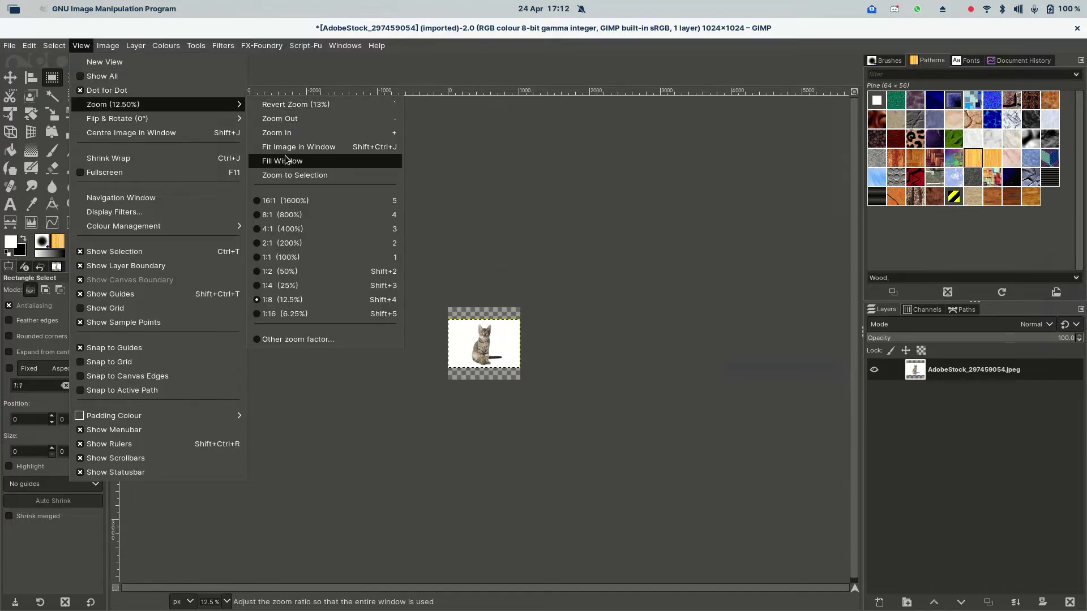
click(285, 159)
scroll(301, 181, down, 2)
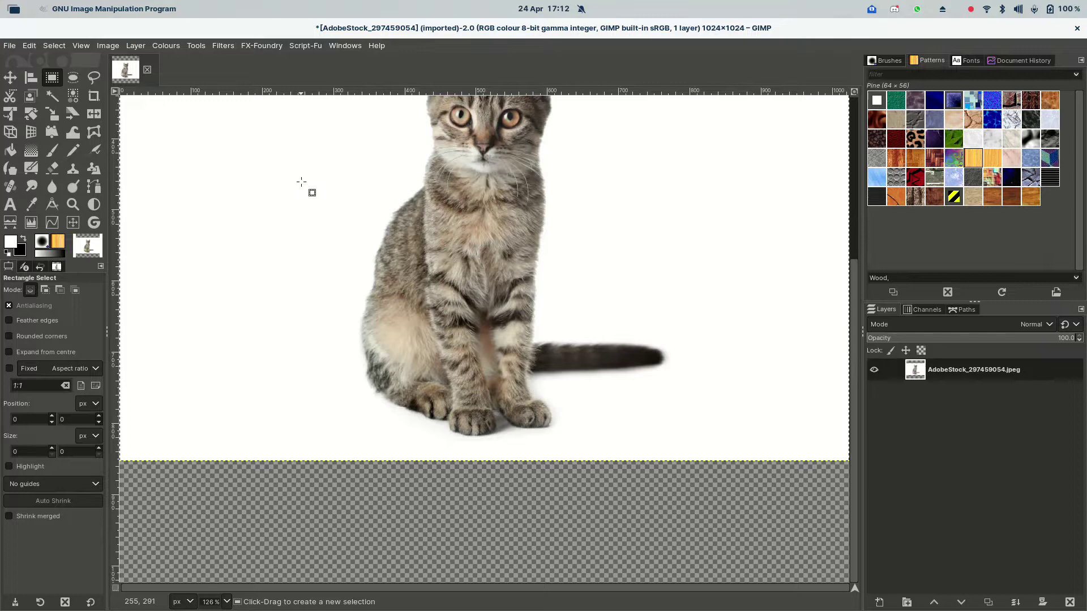
scroll(301, 181, up, 4)
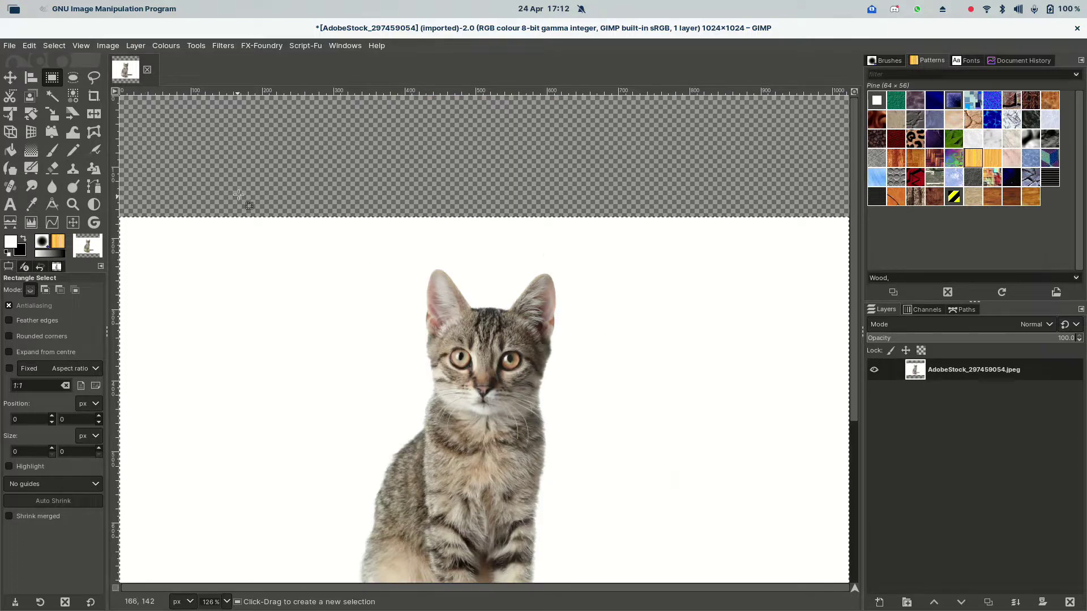
click(8, 45)
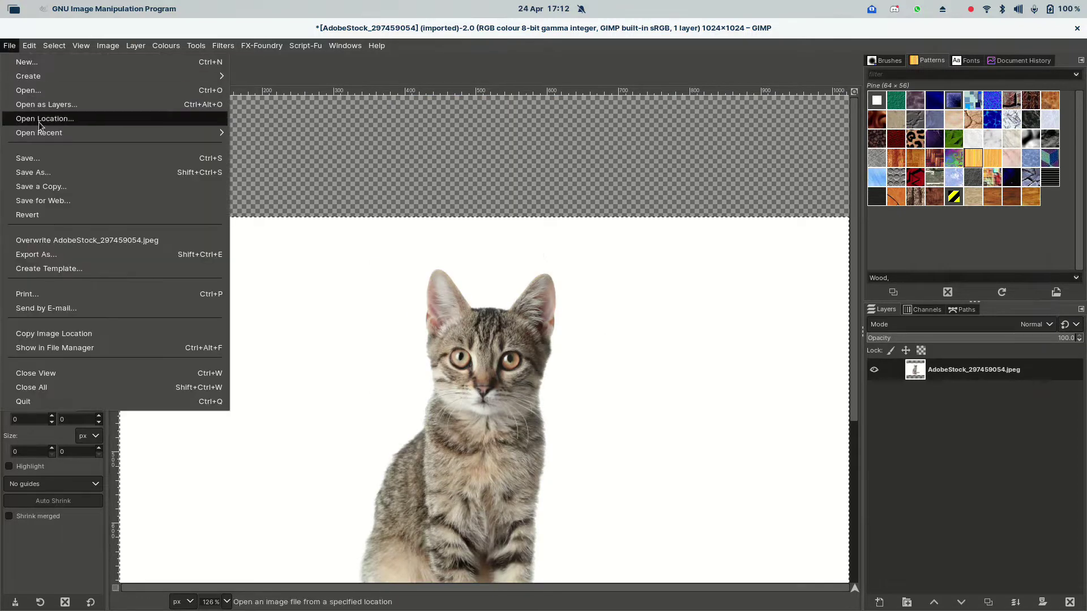
click(82, 240)
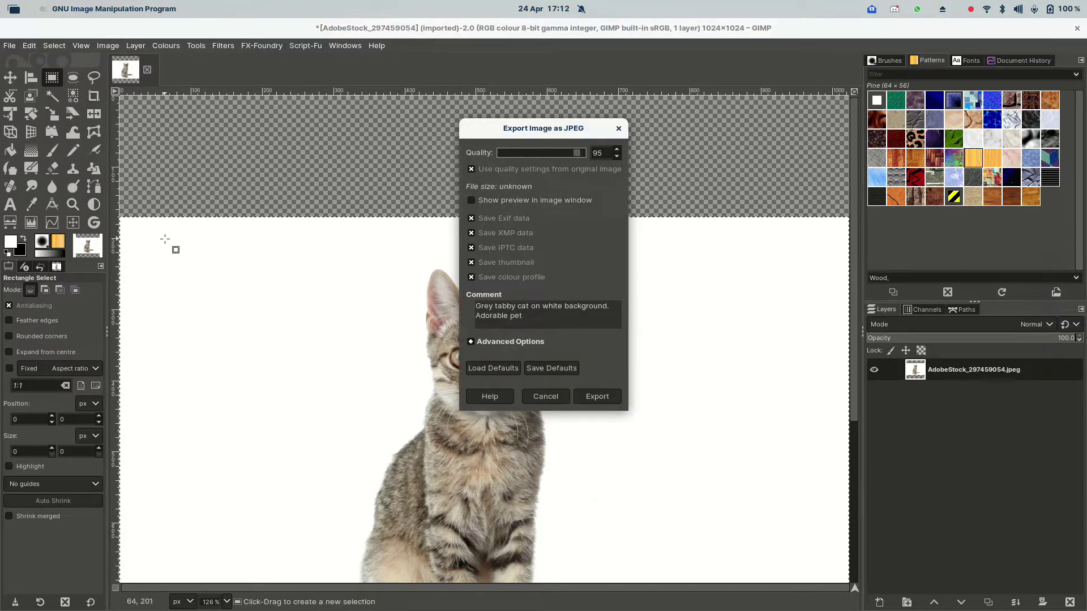
click(597, 396)
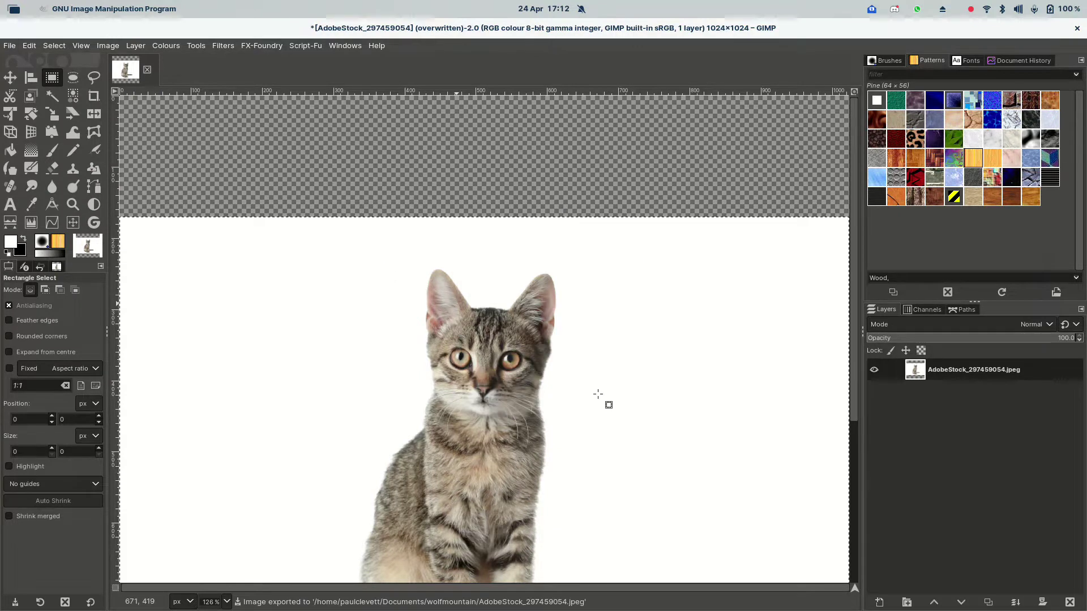
Step: Close the exported image without saving a project file and reopen AdobeStock_297459054.jpeg from the recent files
click(147, 69)
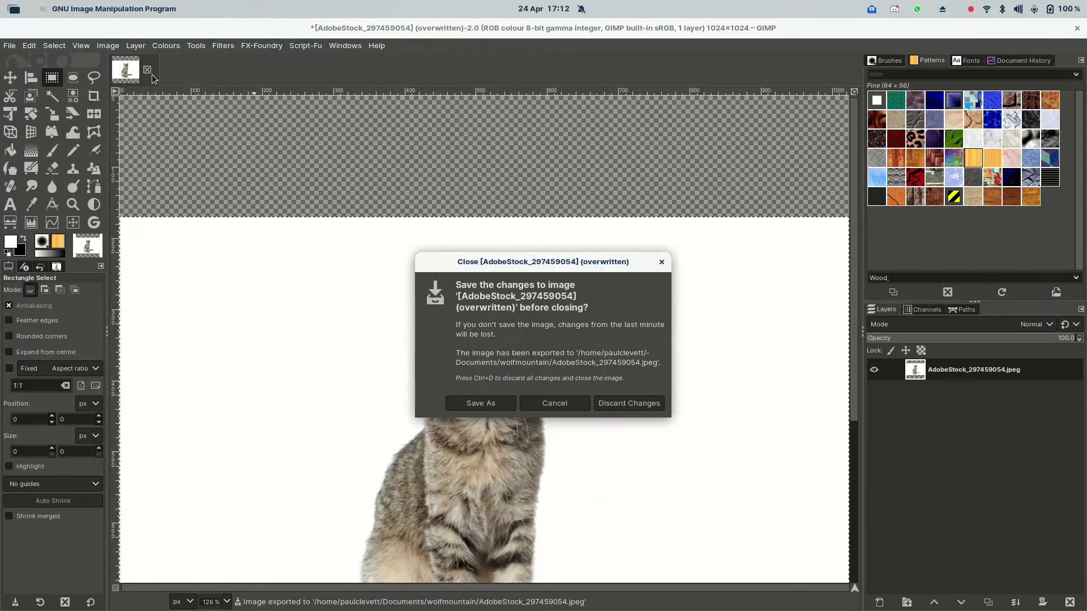
click(619, 404)
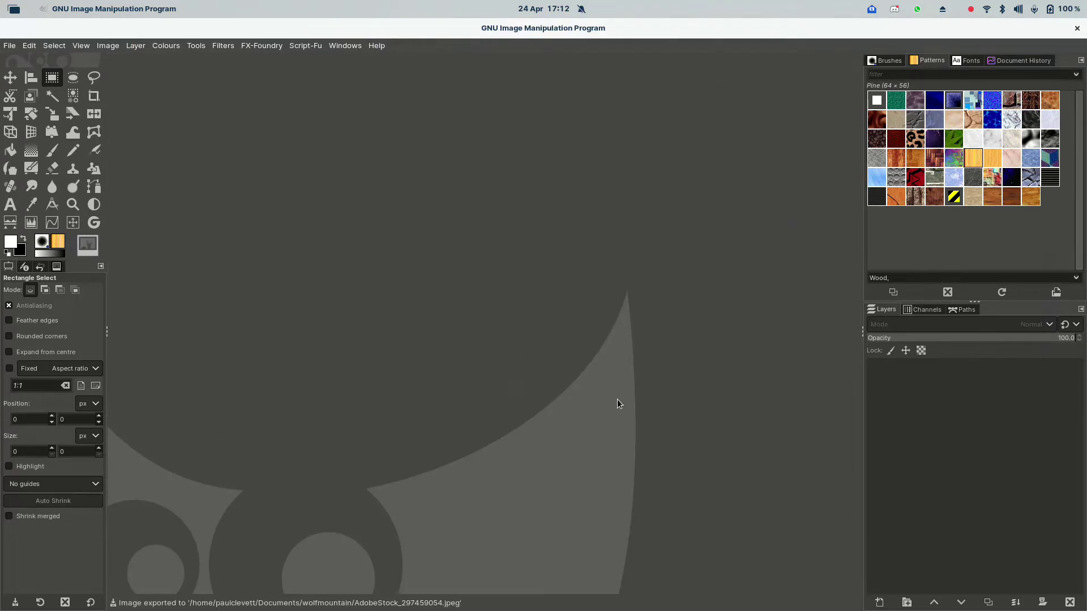
click(28, 46)
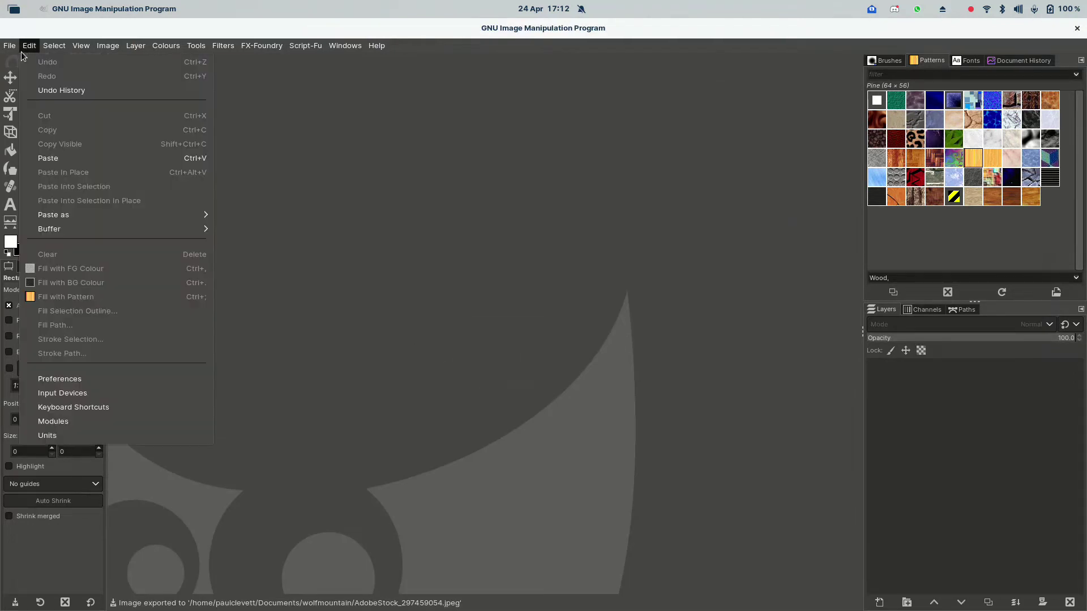
mouse_move(10, 46)
mouse_move(51, 136)
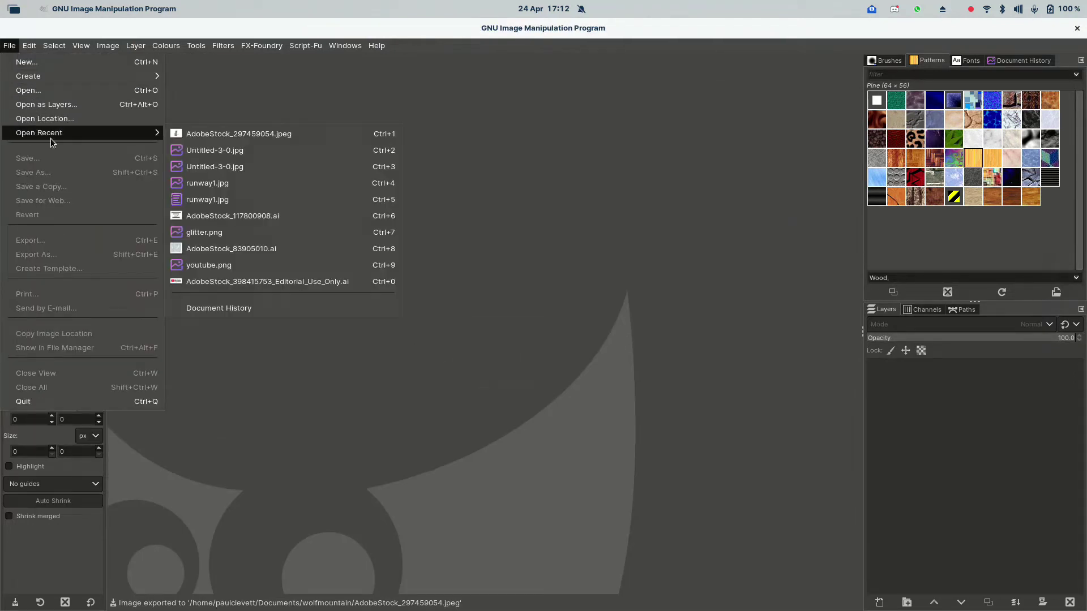
click(189, 134)
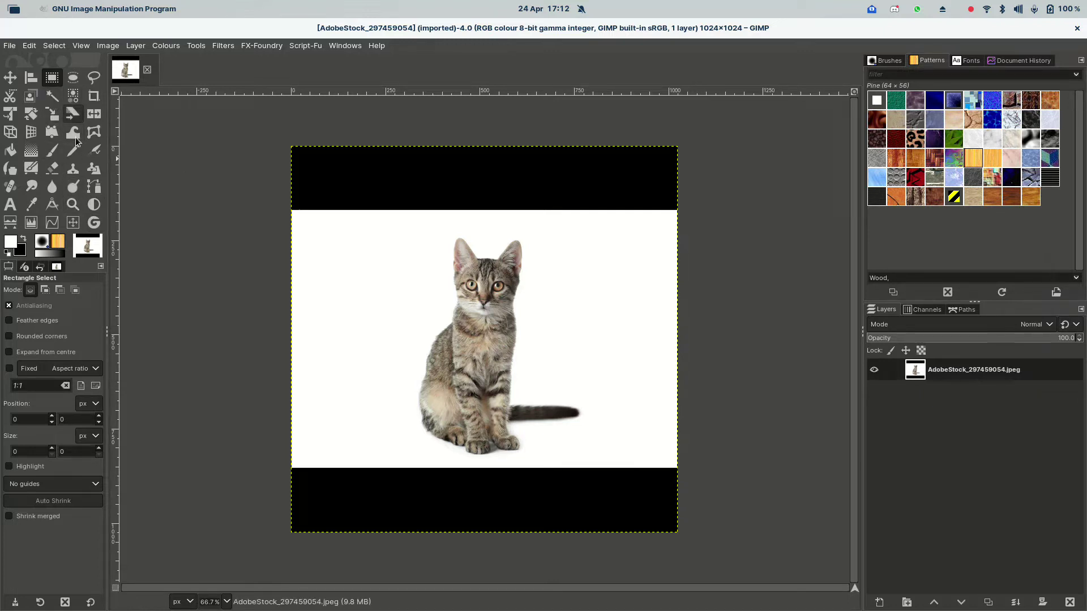
Step: Select the white background by colour, swap the foreground and background colours, and bucket-fill the selection with black
click(73, 97)
click(356, 287)
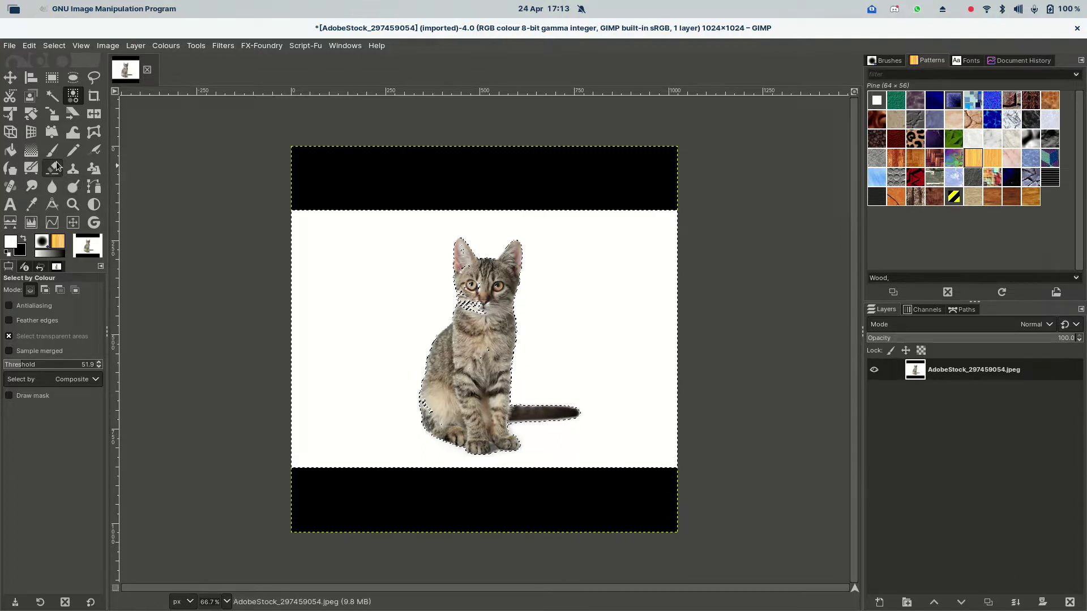
click(25, 239)
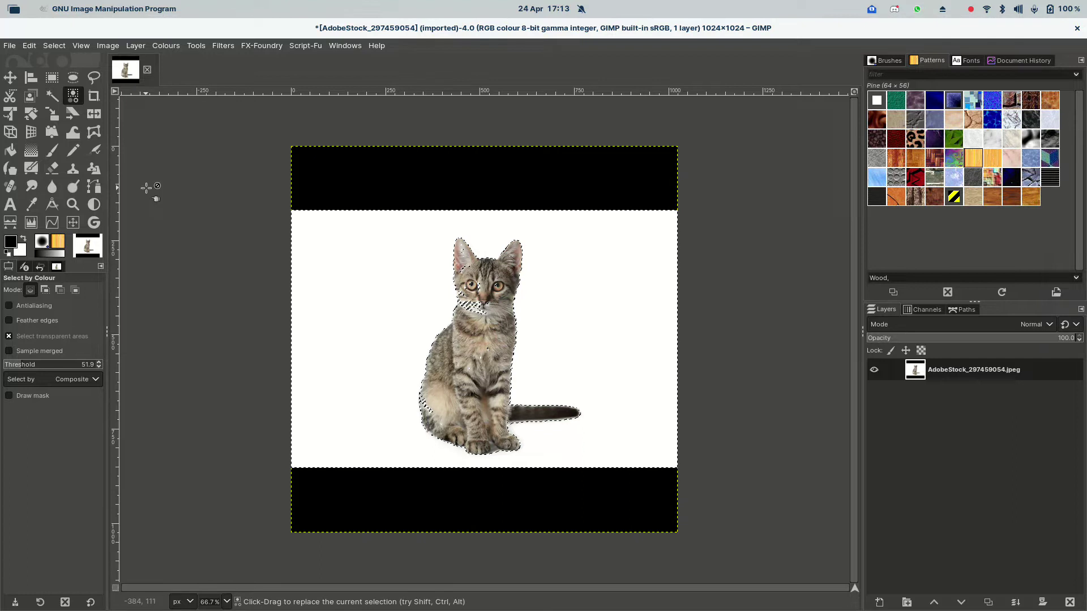
click(295, 298)
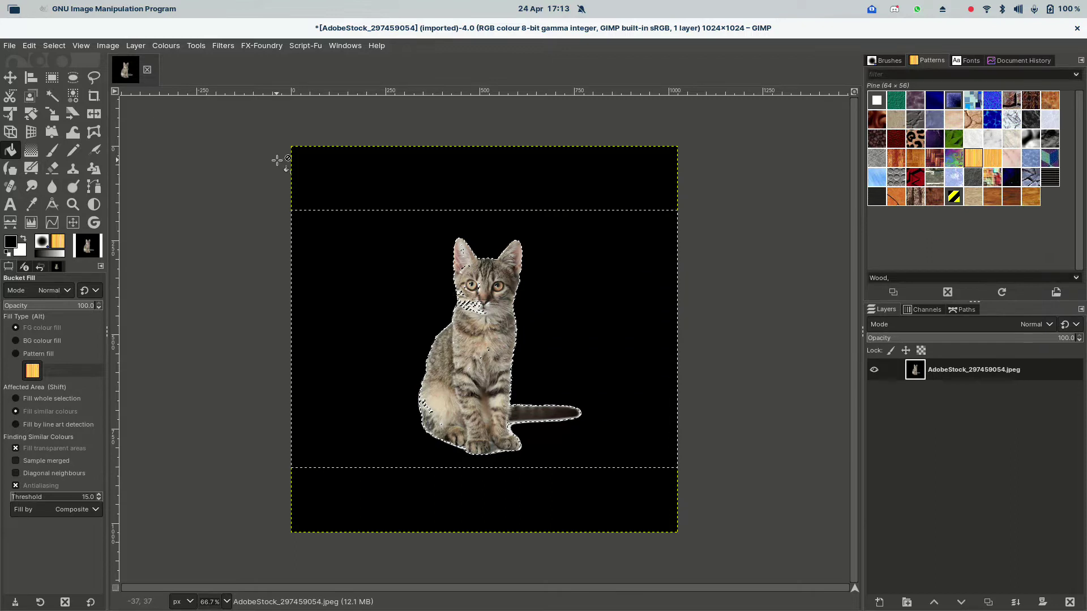
Step: Convert the cat image from RGB to Greyscale mode
click(160, 49)
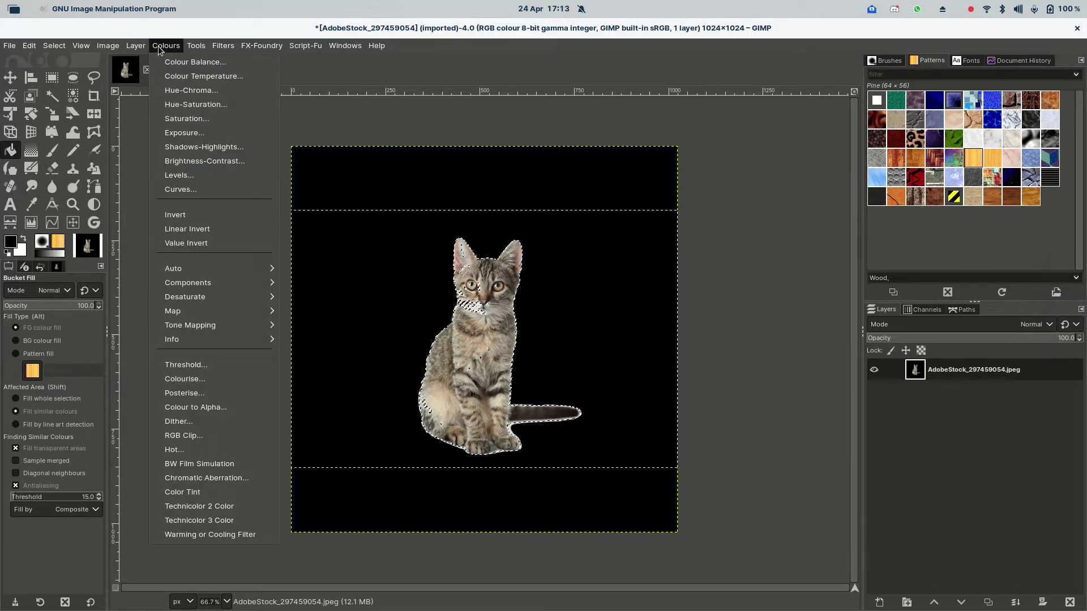
mouse_move(116, 49)
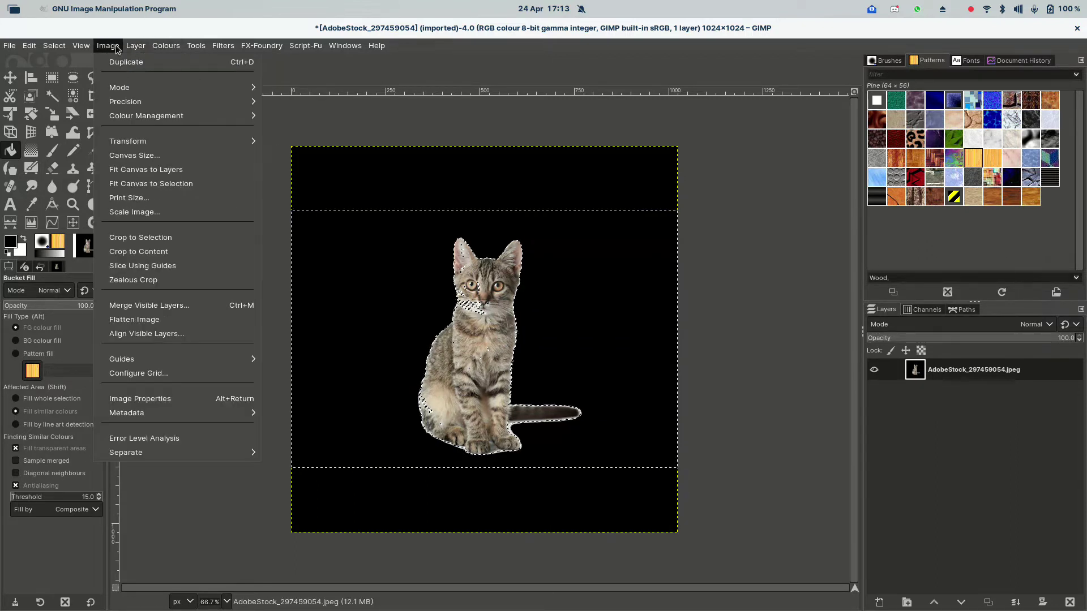
mouse_move(133, 90)
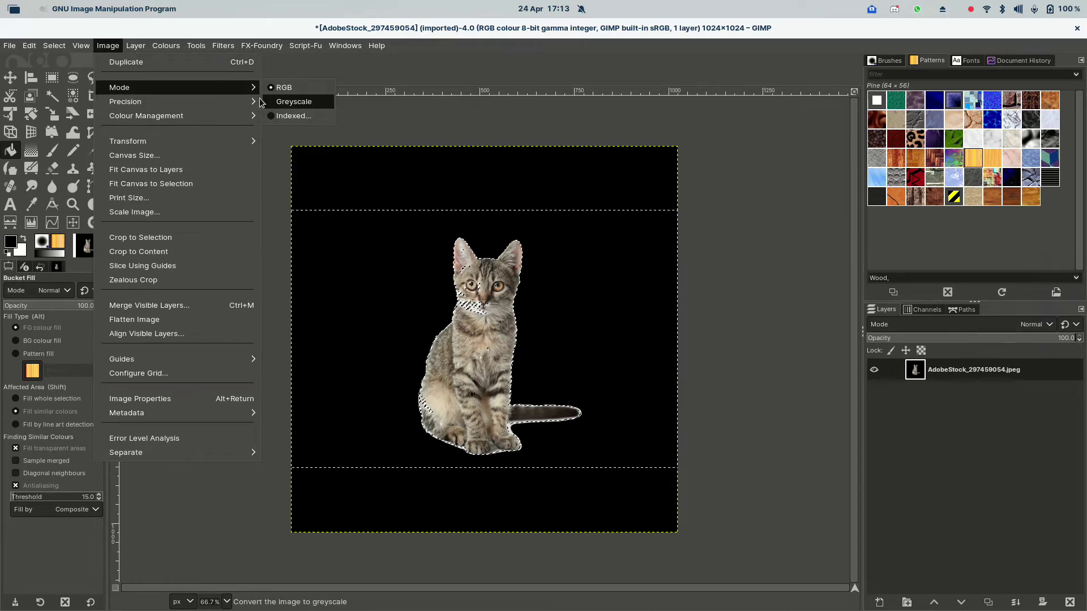
click(284, 105)
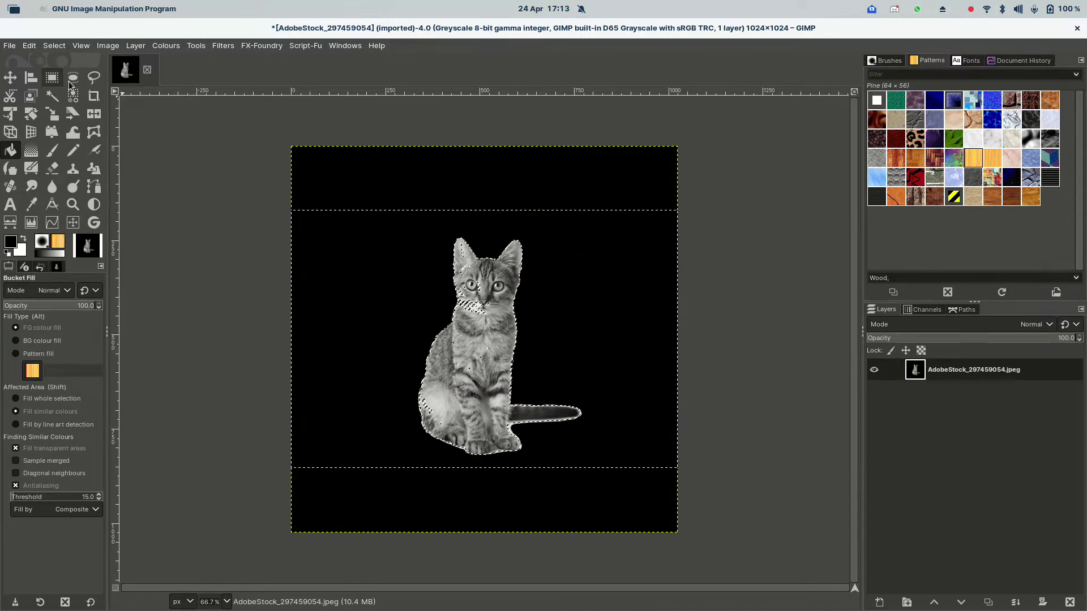
Step: Overwrite AdobeStock_297459054.jpeg with the greyscale cat on black, keeping the offered JPEG export settings
click(12, 47)
click(68, 239)
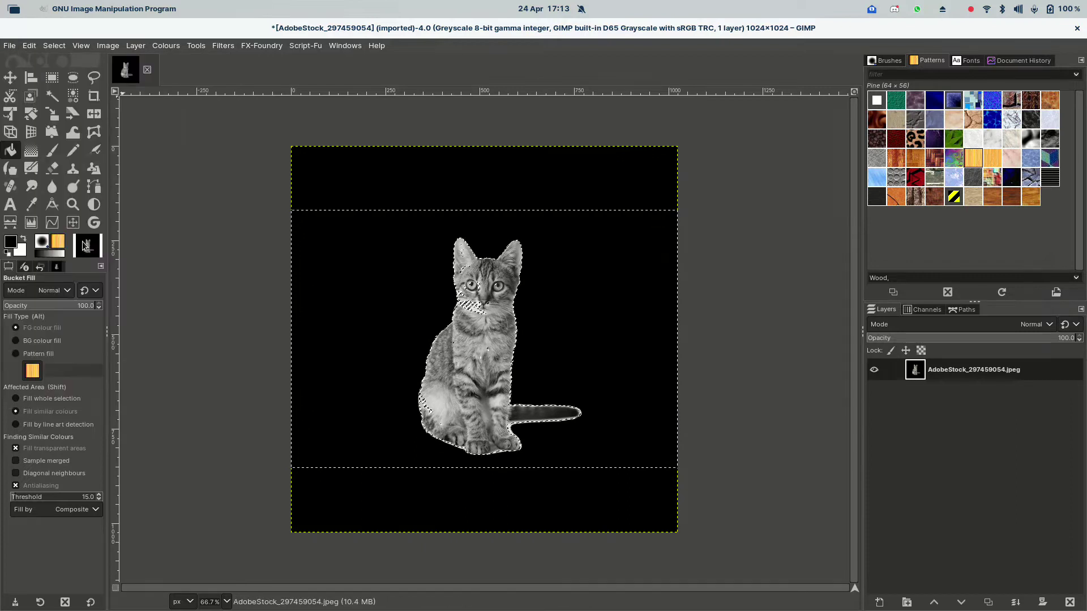
click(583, 401)
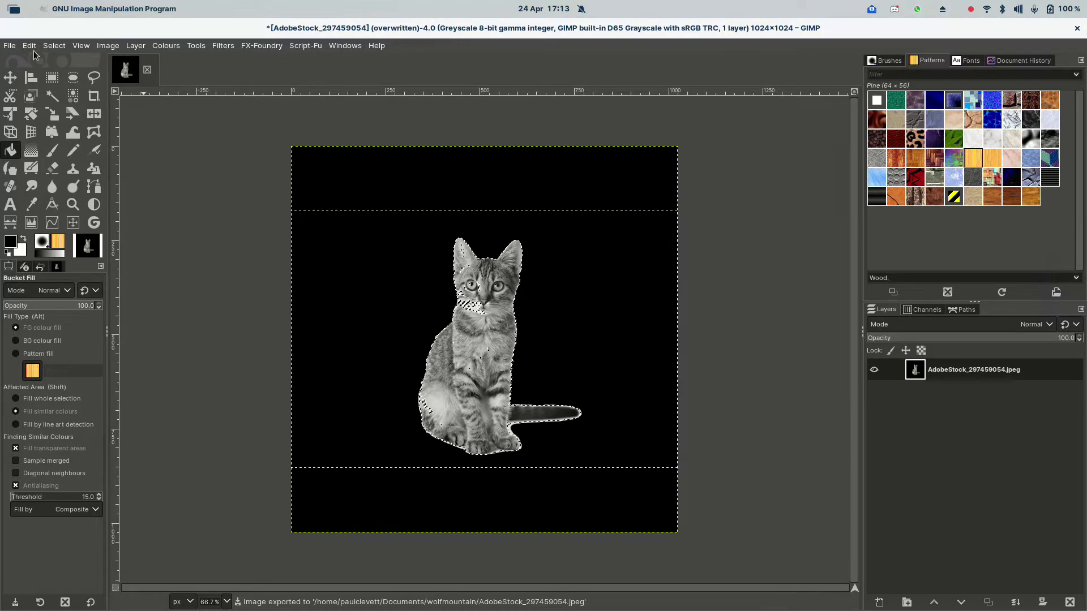
click(15, 46)
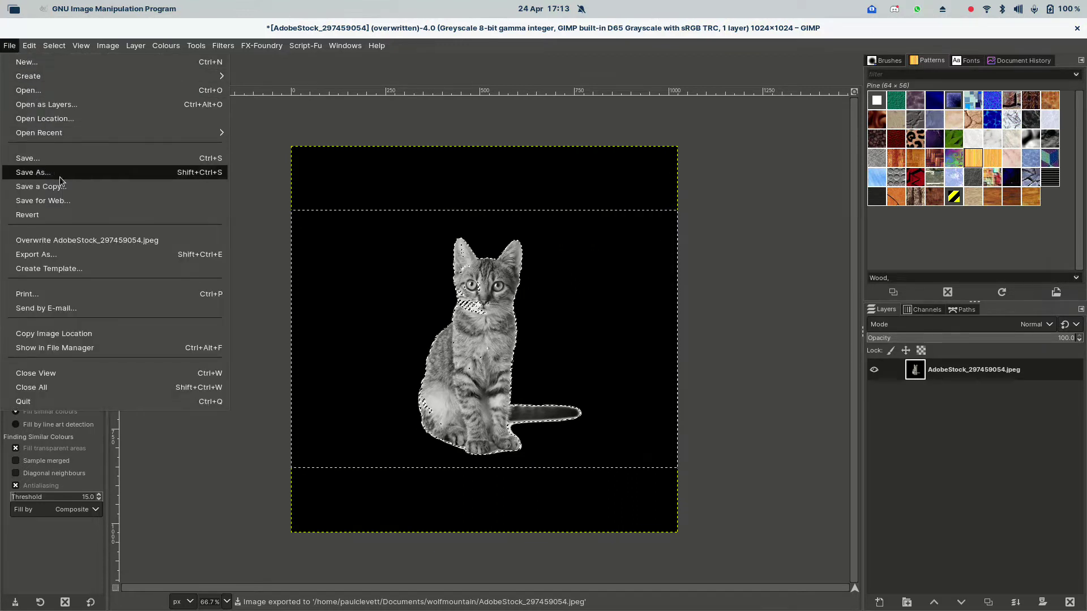
click(268, 158)
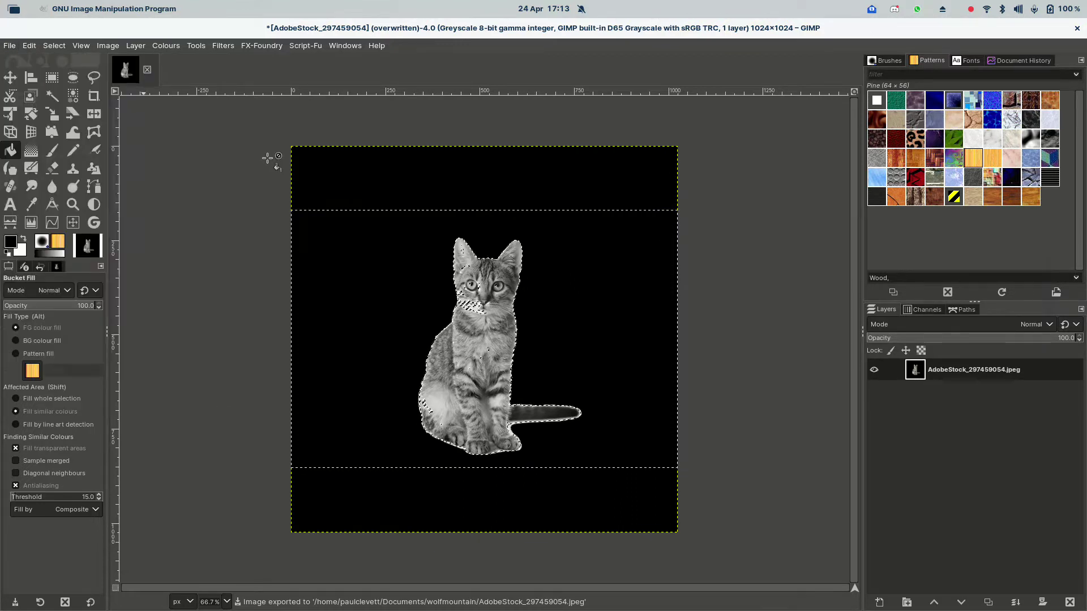
Step: Close the greyscale image, discarding the unsaved project changes, and reopen AdobeStock_297459054.jpeg from the recent files
click(148, 68)
click(600, 401)
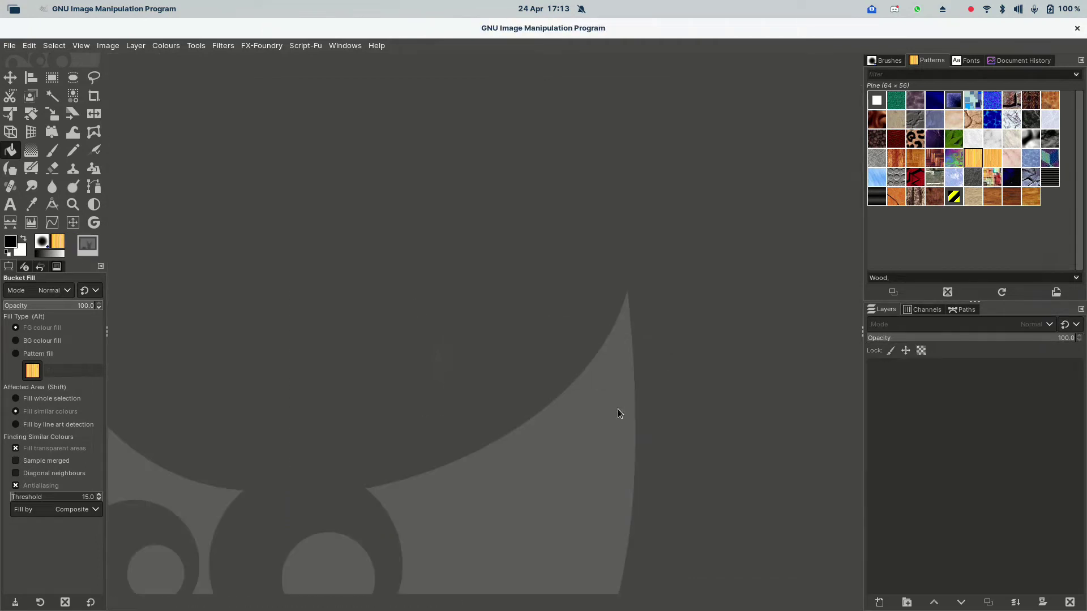
click(9, 45)
mouse_move(51, 137)
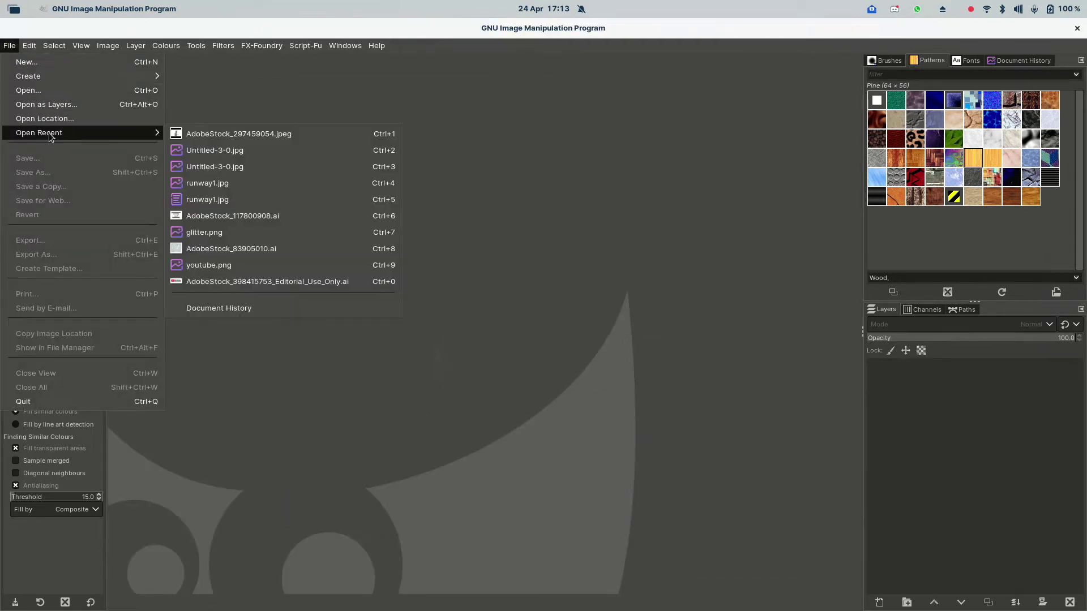
click(172, 135)
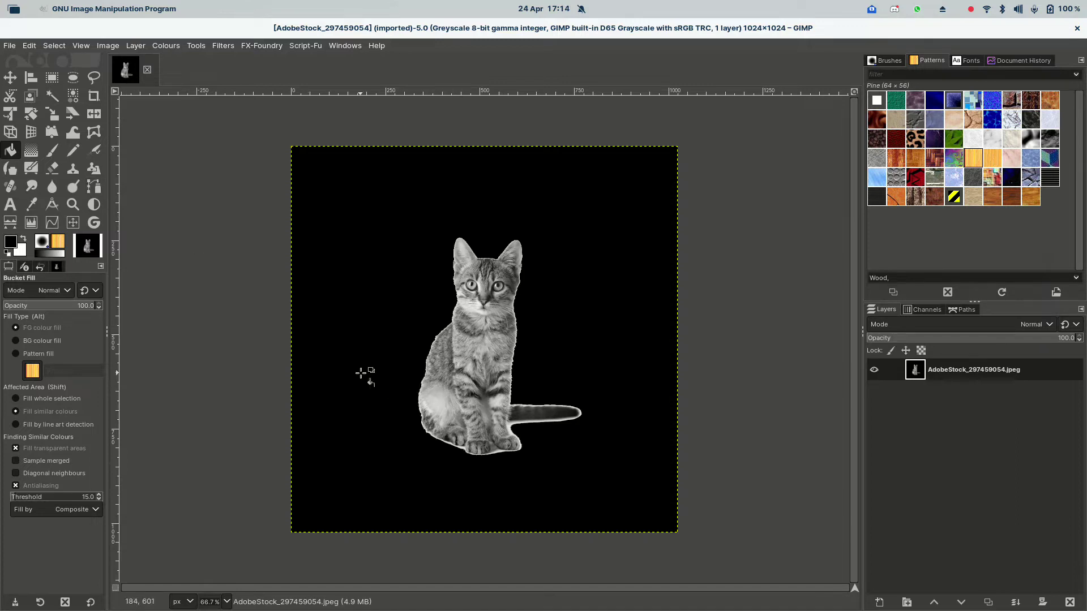
Step: Bucket-fill light fringe spots under the tail and beside the paws with black, and overwrite AdobeStock_297459054.jpeg
click(509, 423)
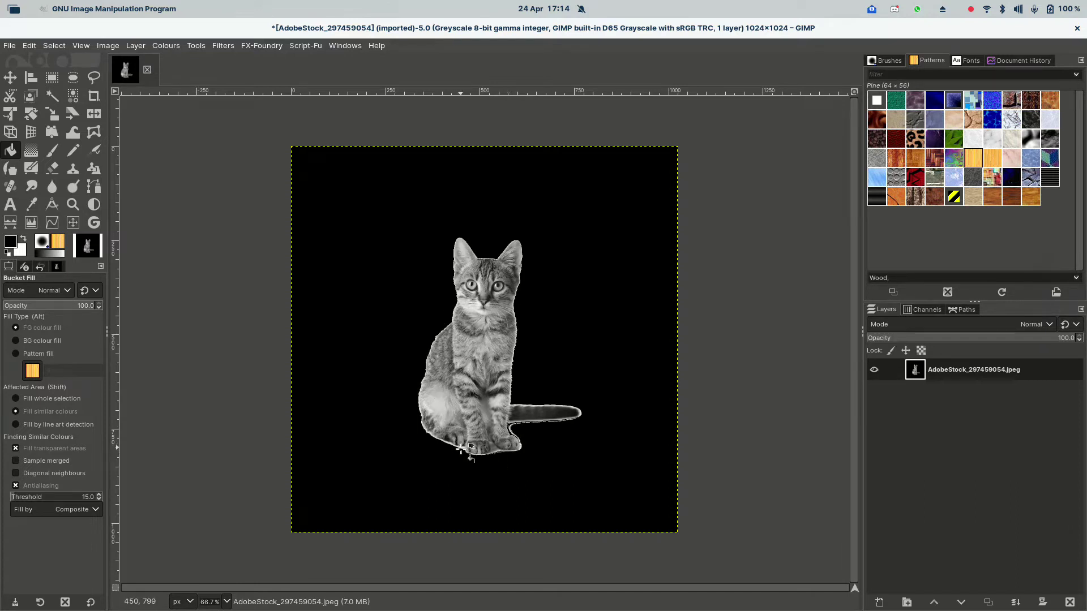
click(437, 437)
click(8, 47)
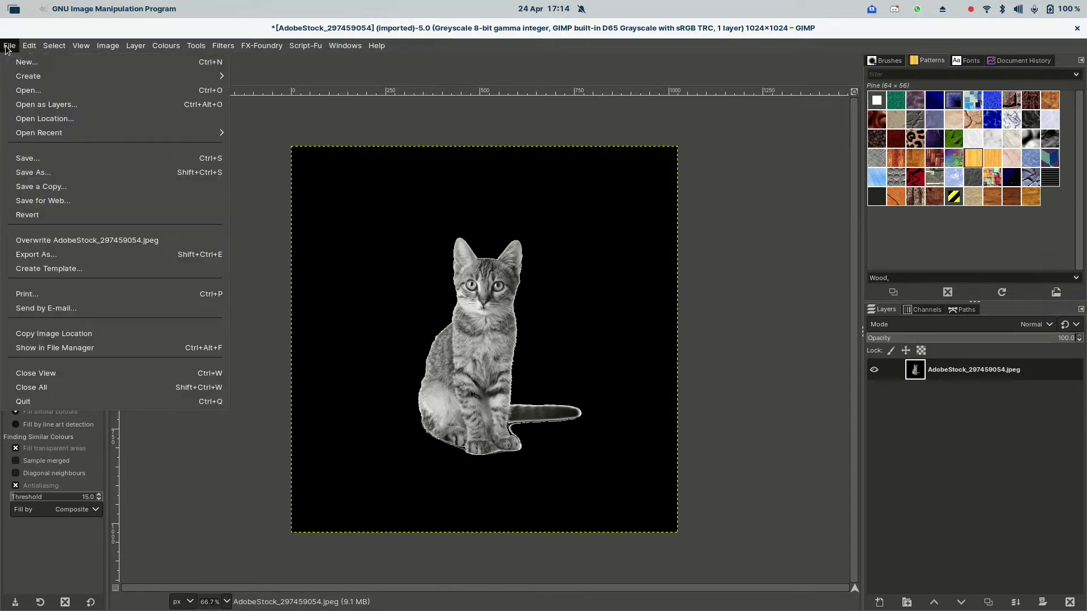
click(65, 241)
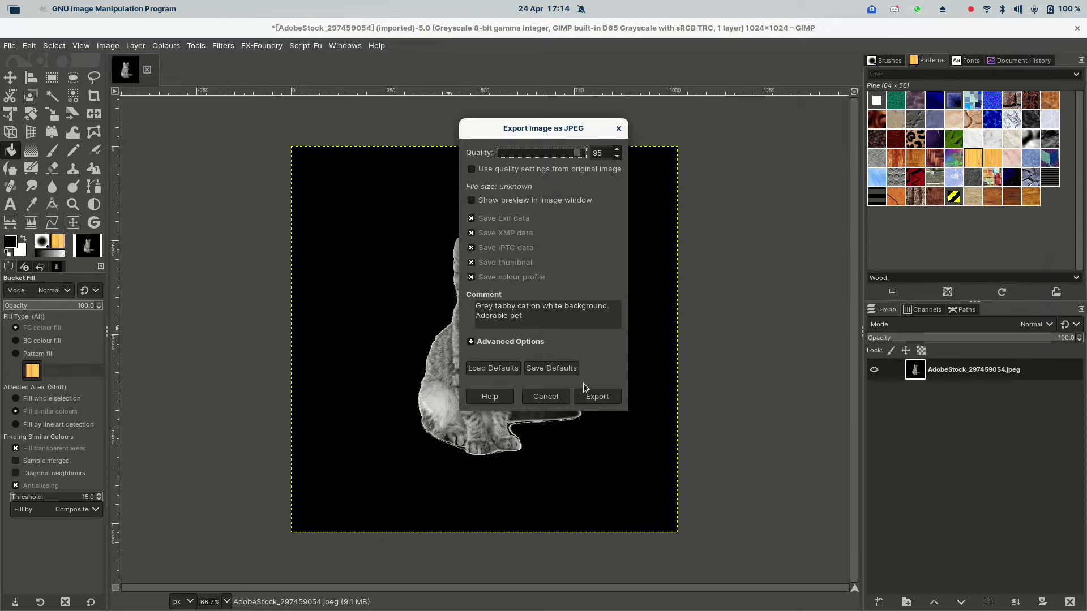
click(594, 396)
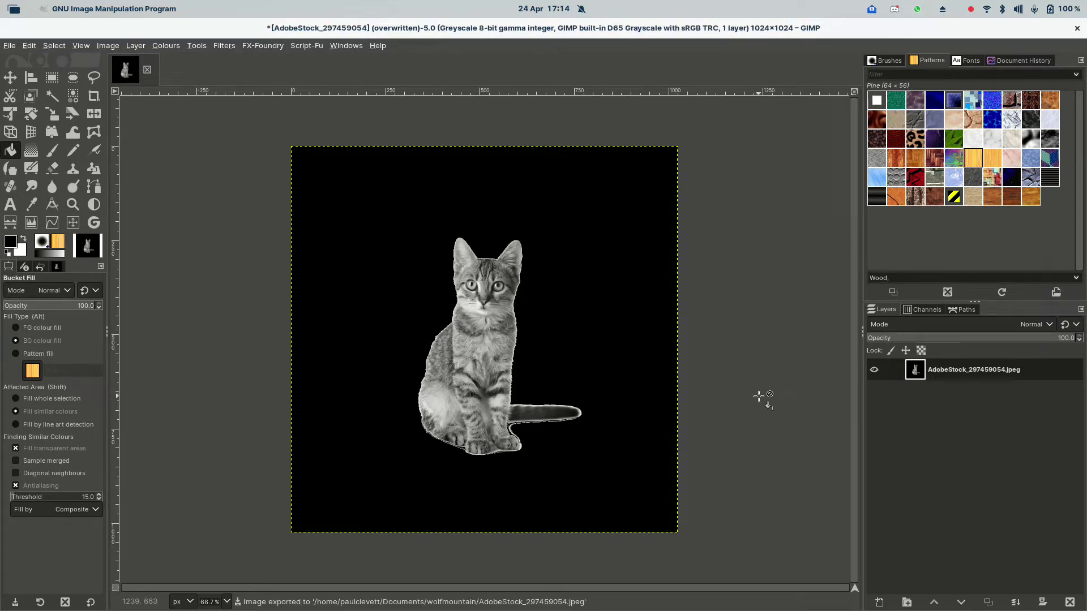
Step: Switch to Firestorm Viewer, find the empty ocean region WT Arctic 050 on the world map and teleport there
key(alt+Tab)
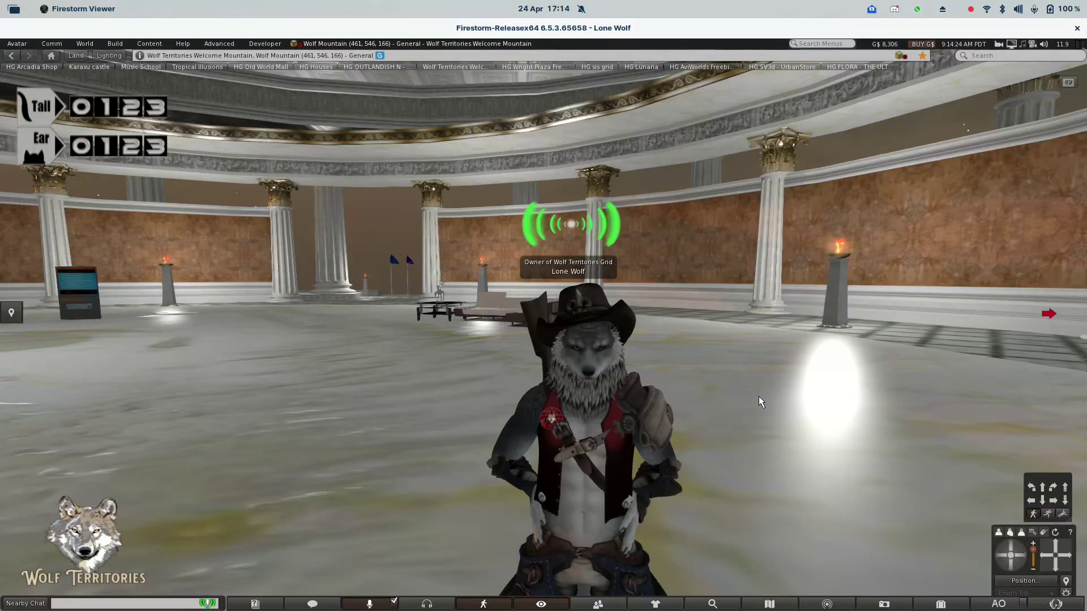
click(770, 605)
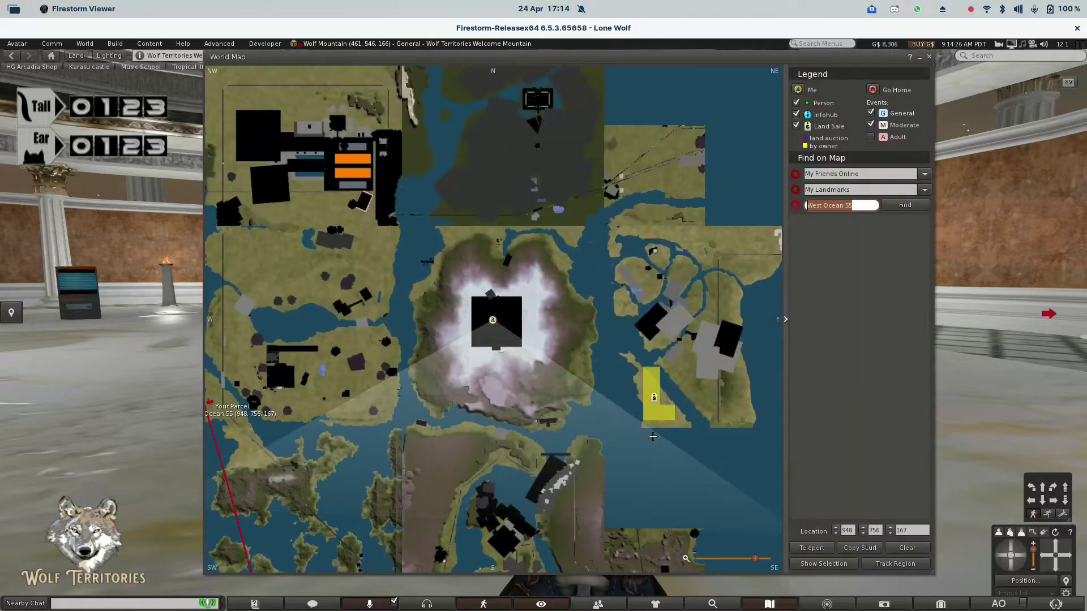
scroll(633, 411, down, 3)
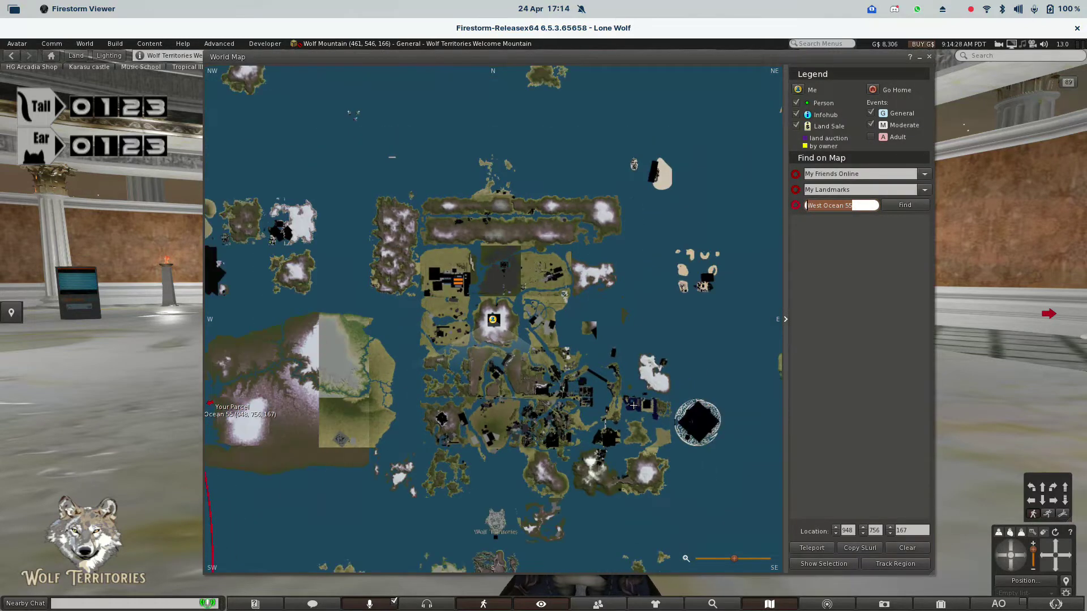
drag(586, 374, 623, 527)
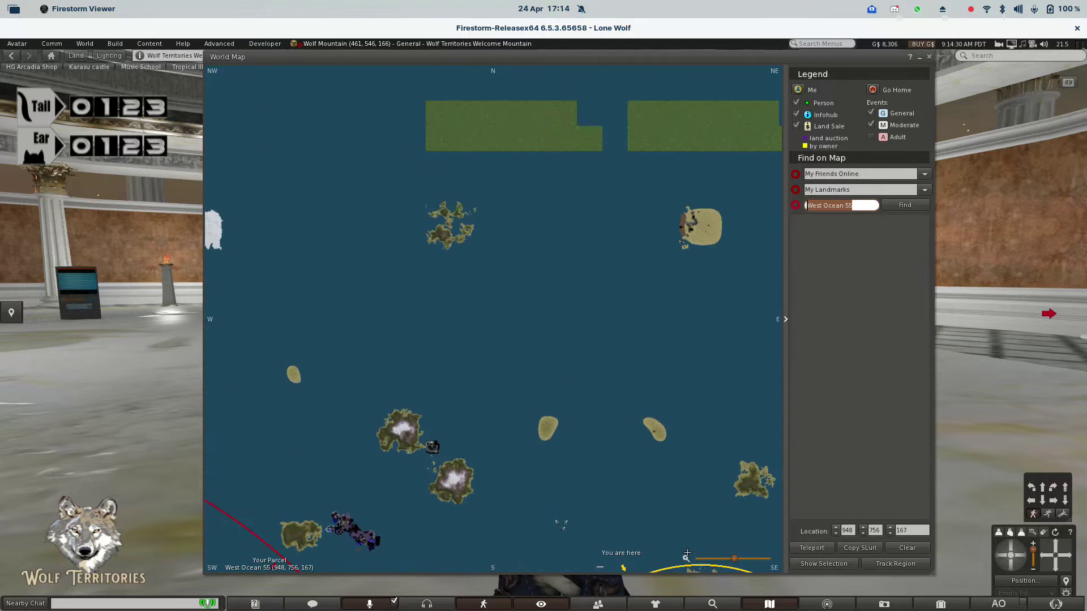
click(574, 308)
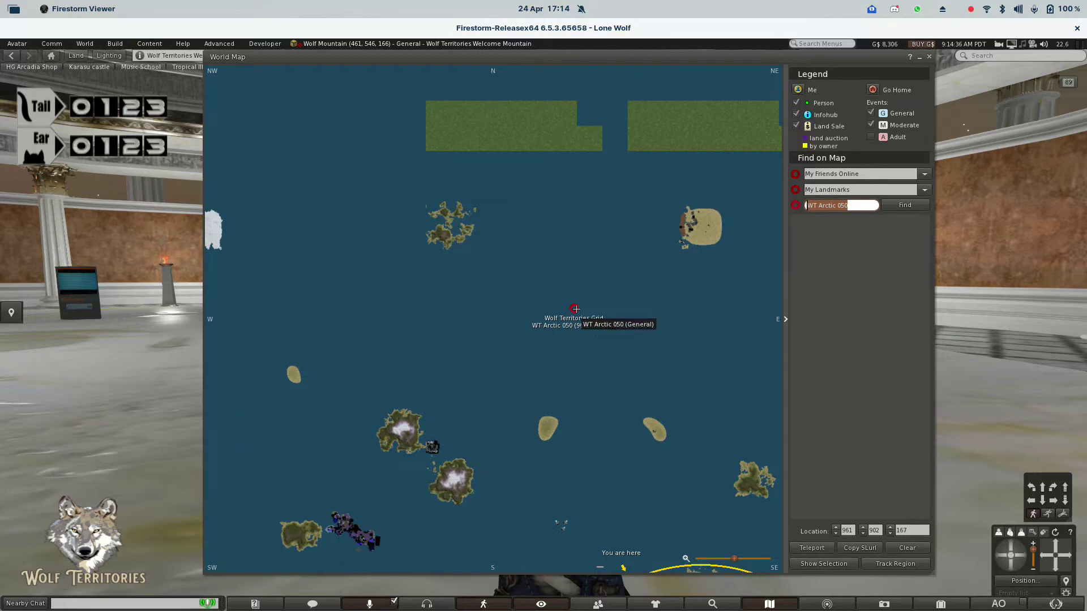
double_click(575, 309)
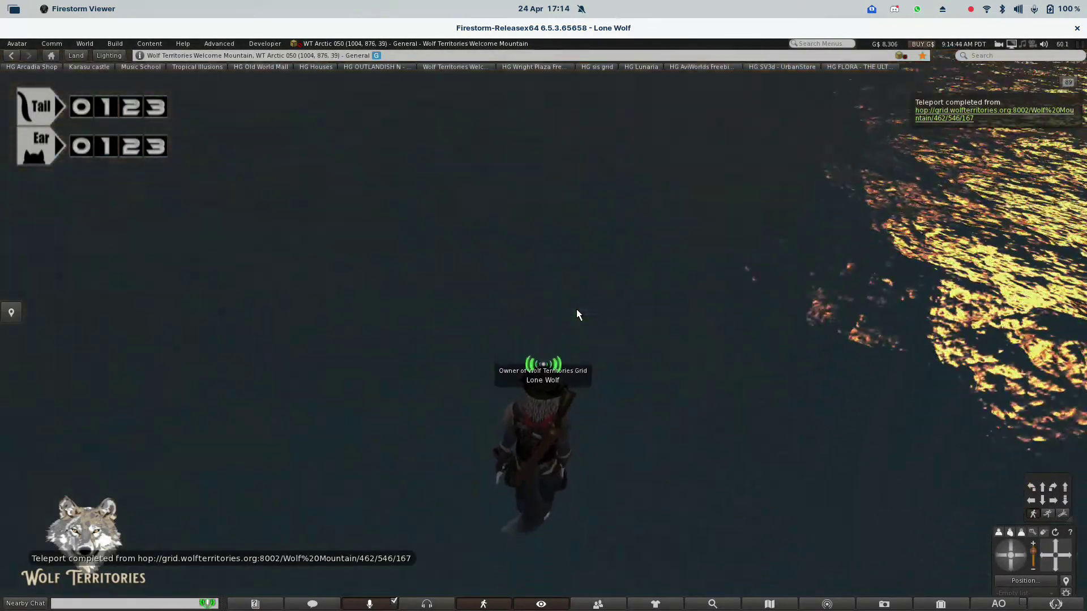
Step: Fly the avatar up above the water and swing the view round to face it
key(Page_Up)
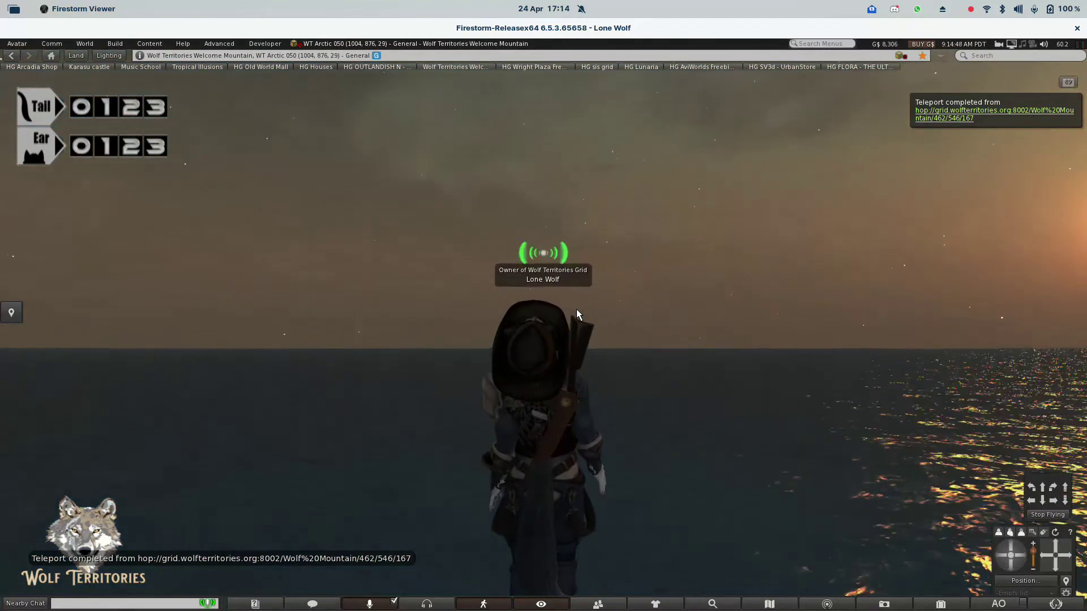
key(Left)
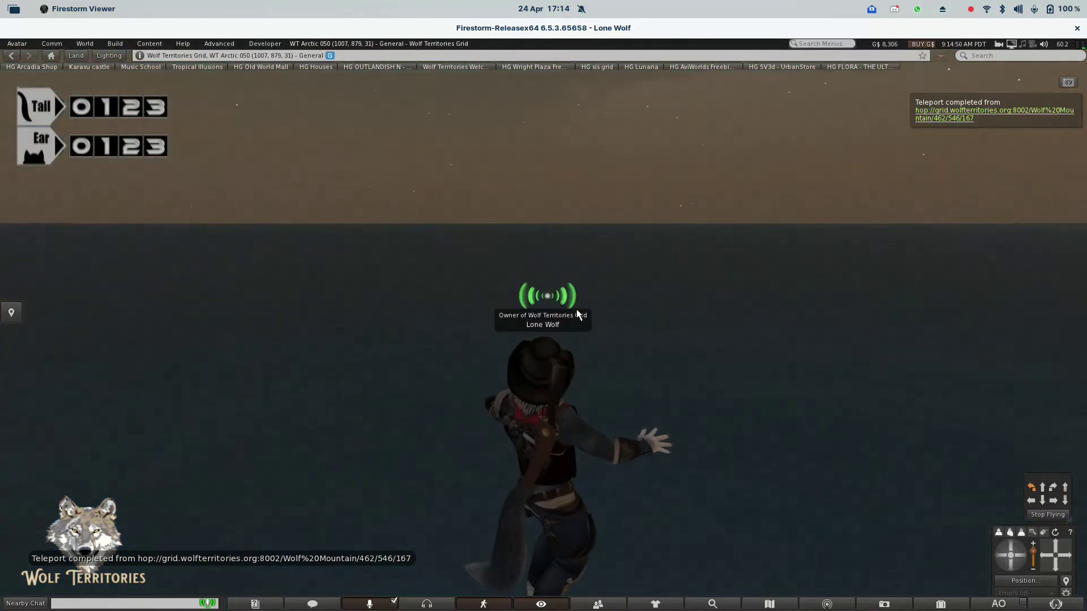
key(Left)
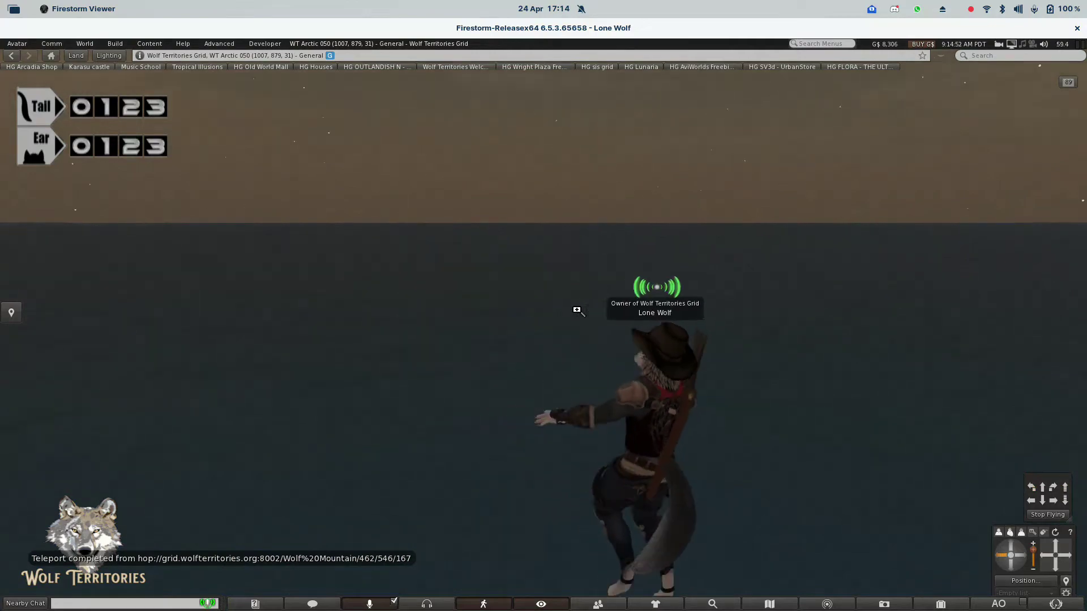
key(Left)
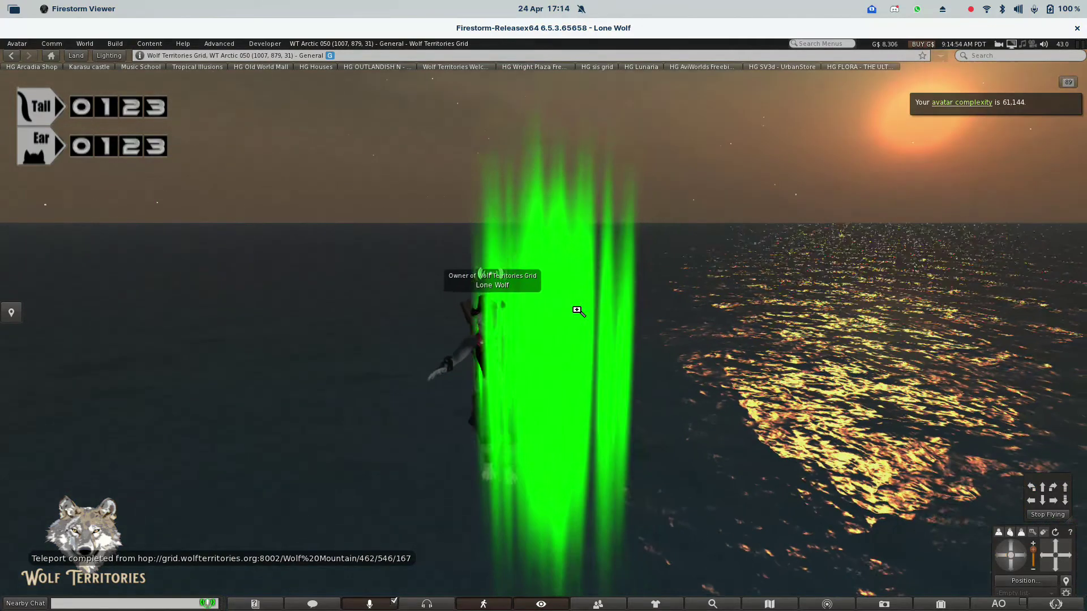
key(Left)
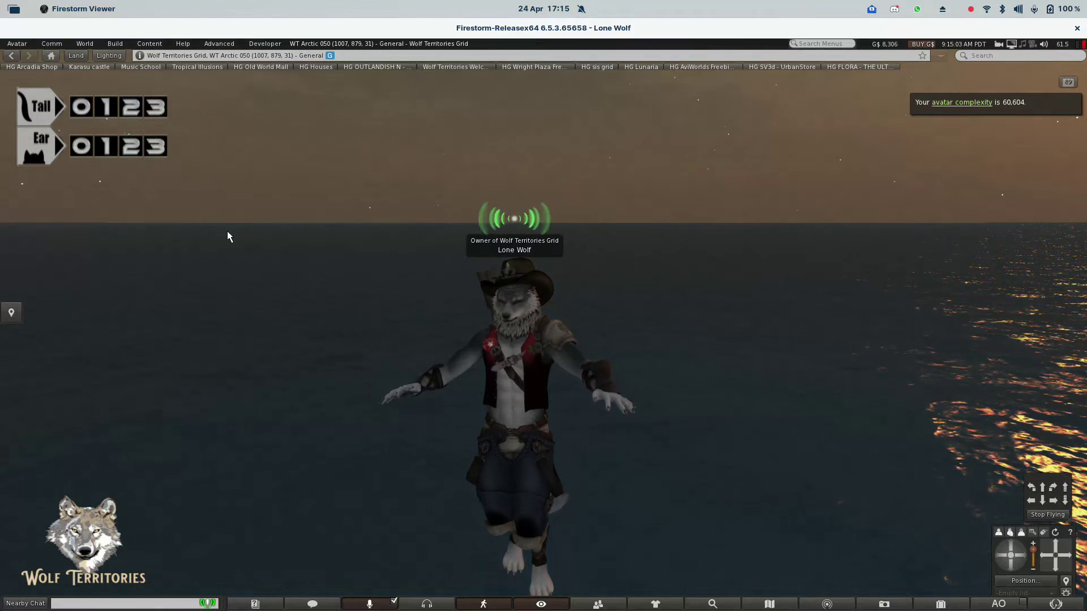
Step: Try to upload AdobeStock_297459054.jpeg from Documents/wolfmountain as the region's RAW terrain, with all file types listed
key(alt+r)
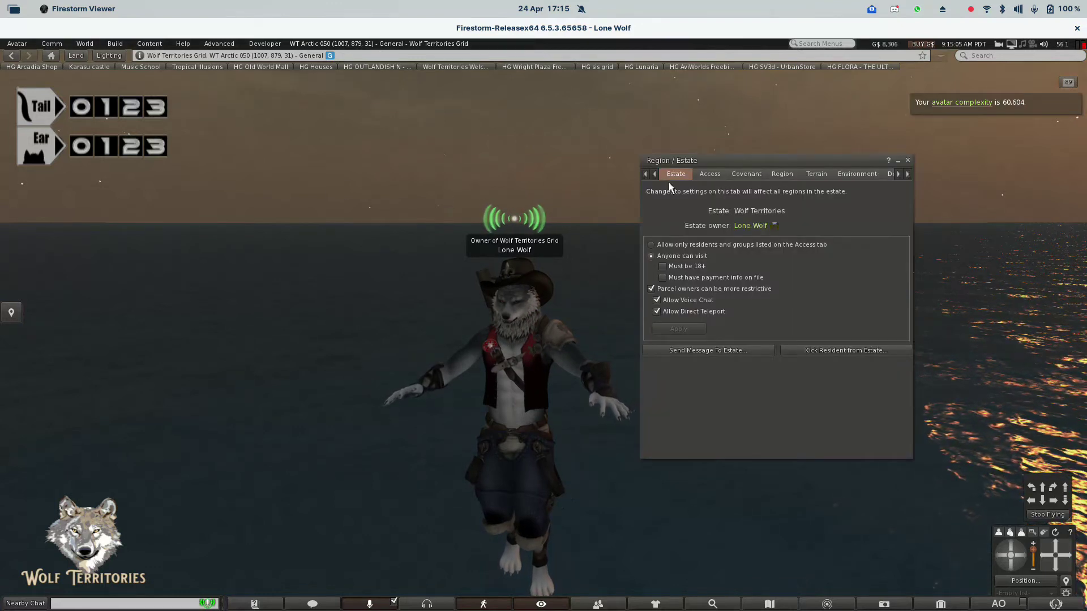
click(810, 175)
click(802, 409)
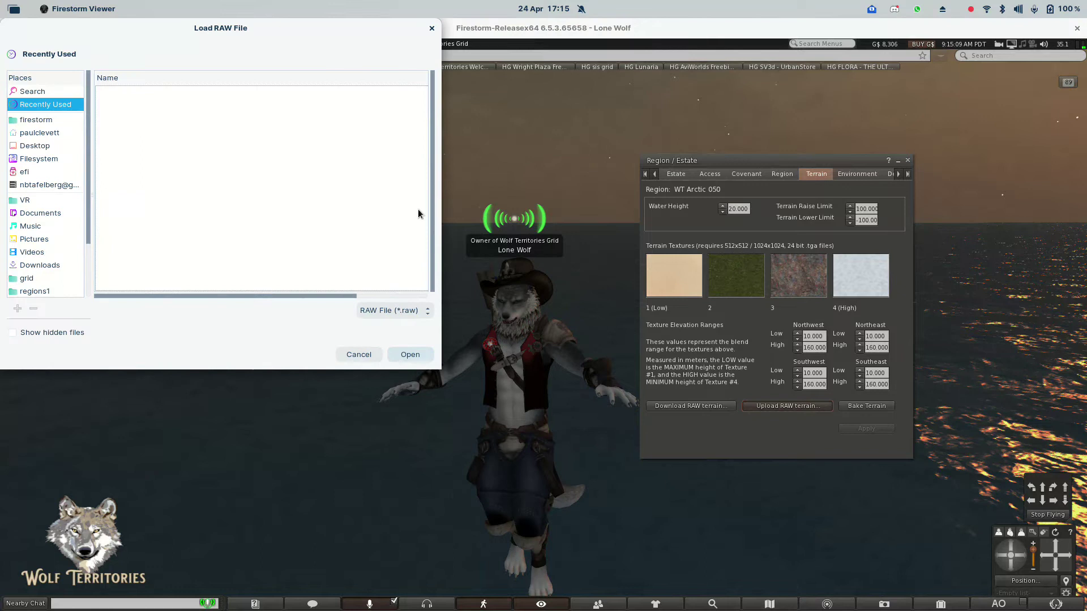
click(40, 213)
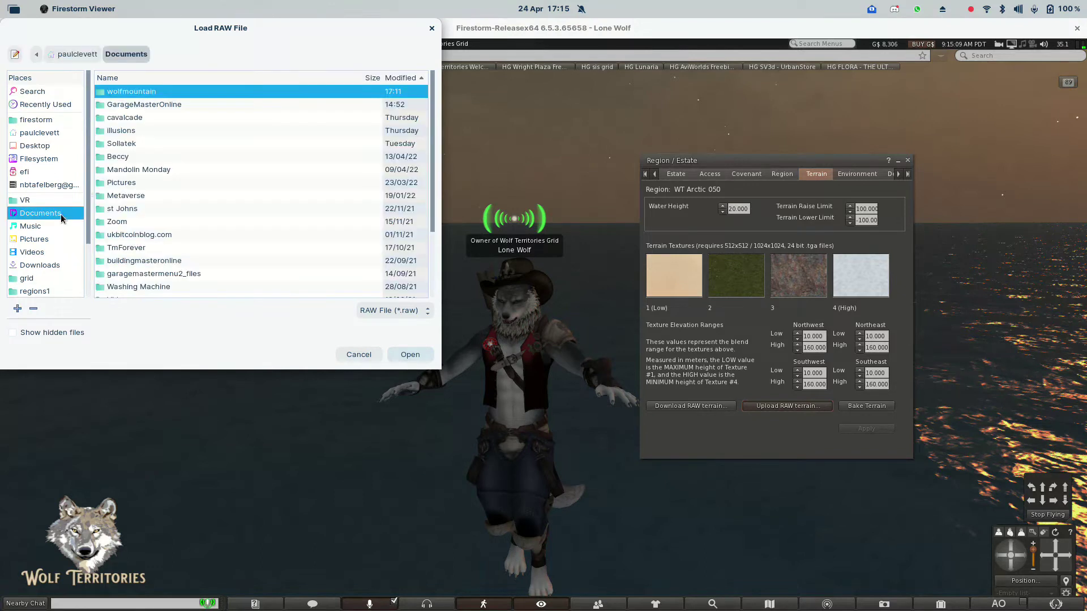
double_click(122, 96)
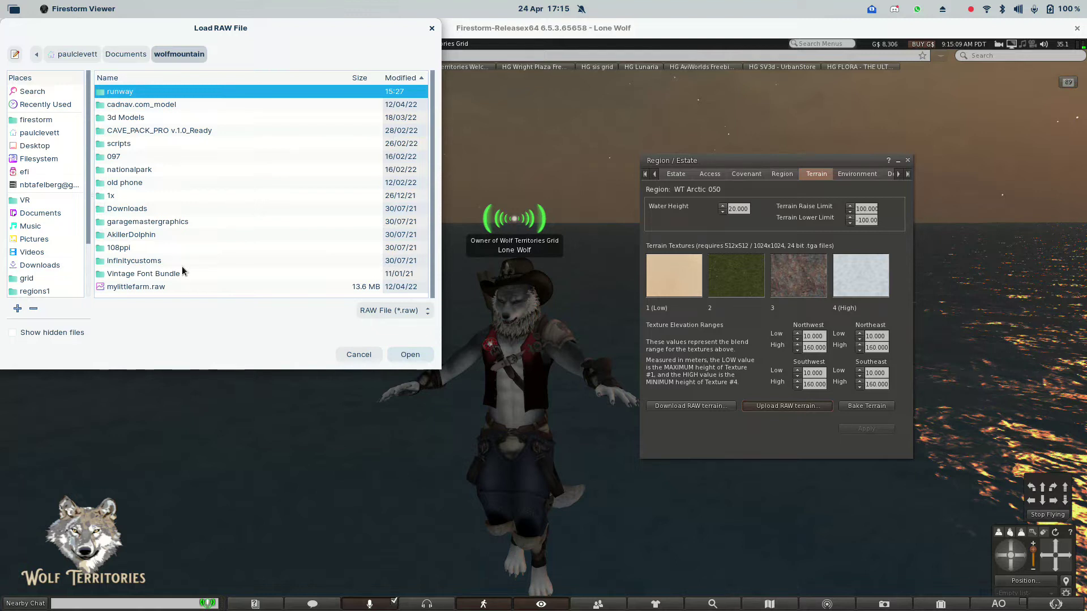
click(382, 309)
click(384, 328)
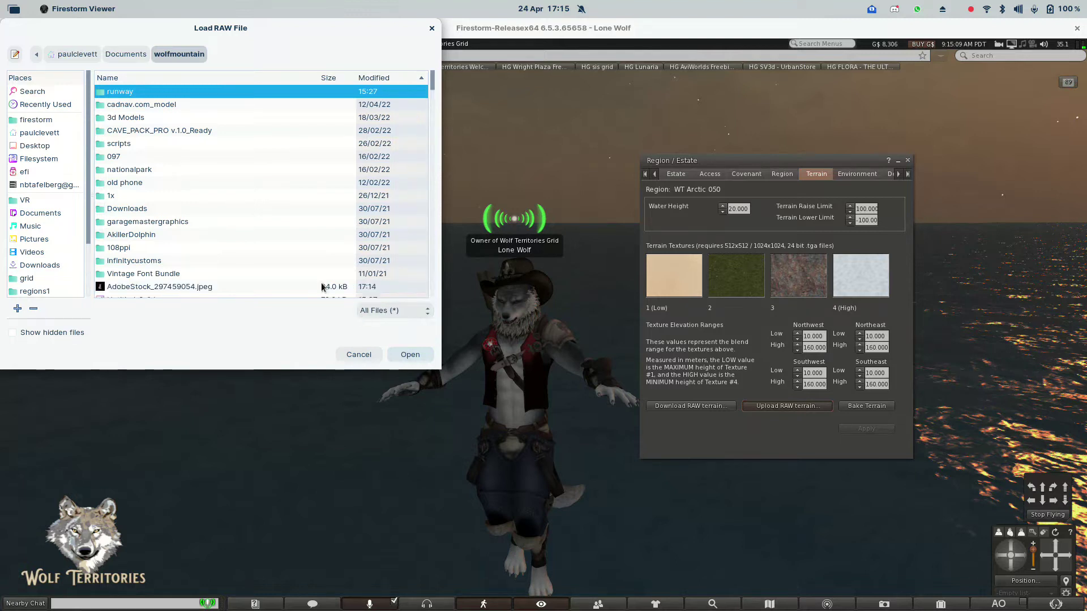
click(317, 288)
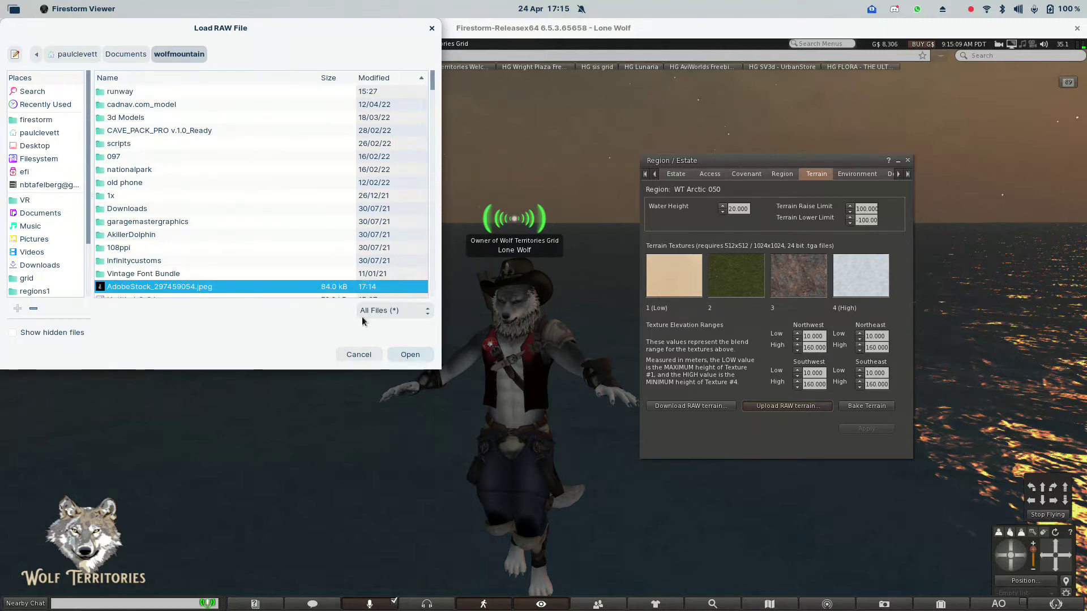
click(410, 354)
click(539, 359)
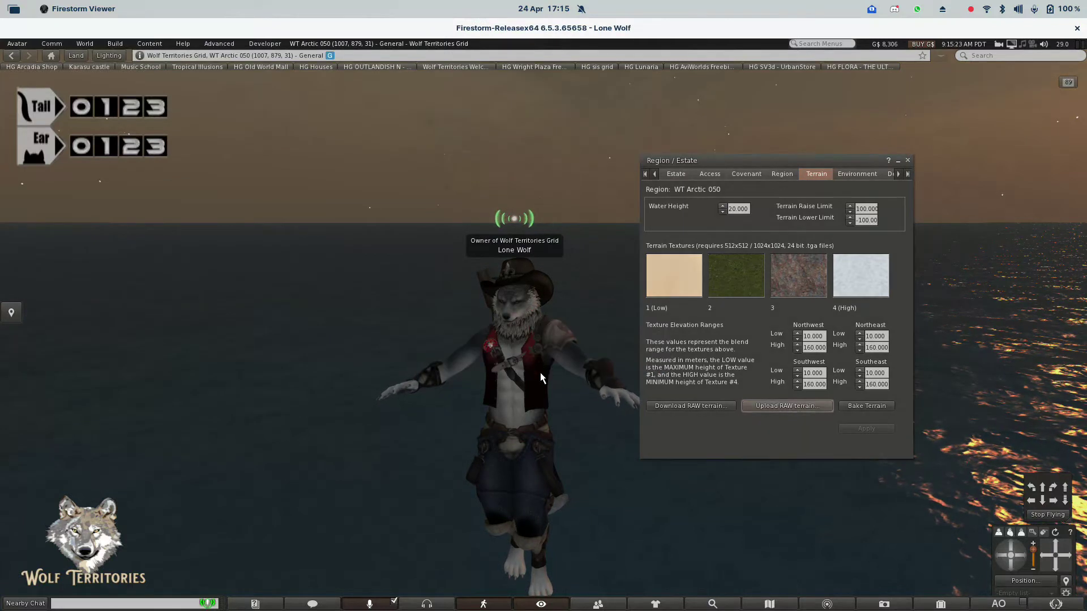
Step: Fly higher and look around the sea for the uploaded terrain, and check the nearby chat history for upload messages
key(Page_Up)
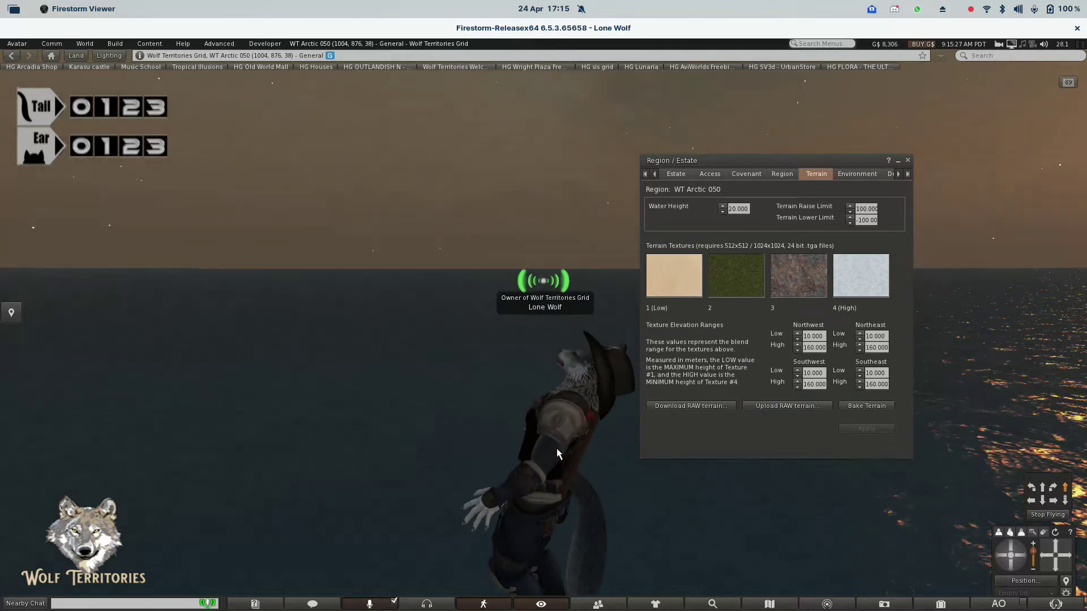
key(Down)
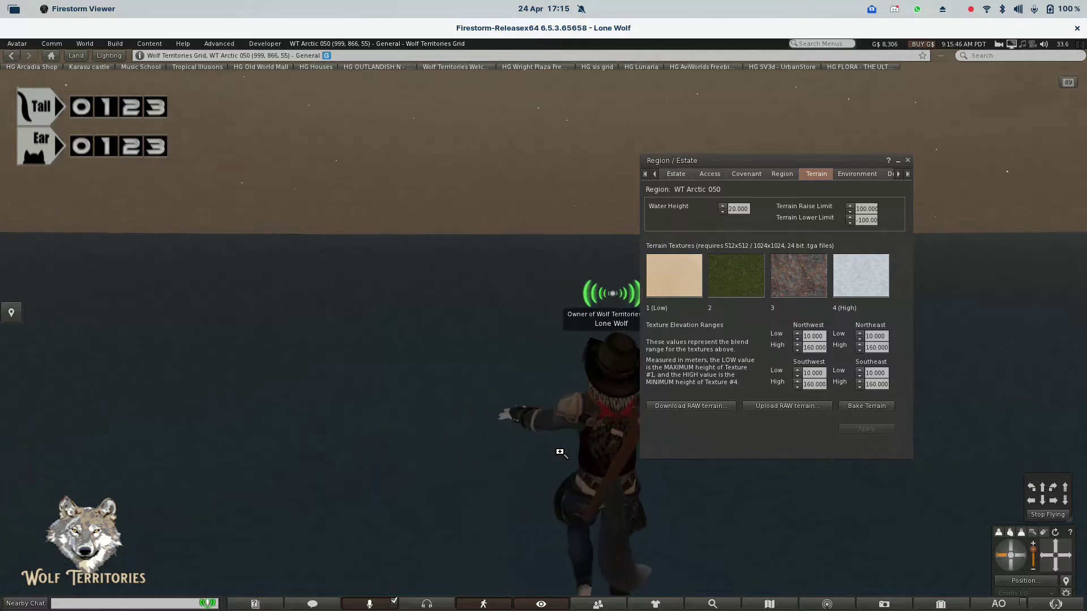
key(alt+Left)
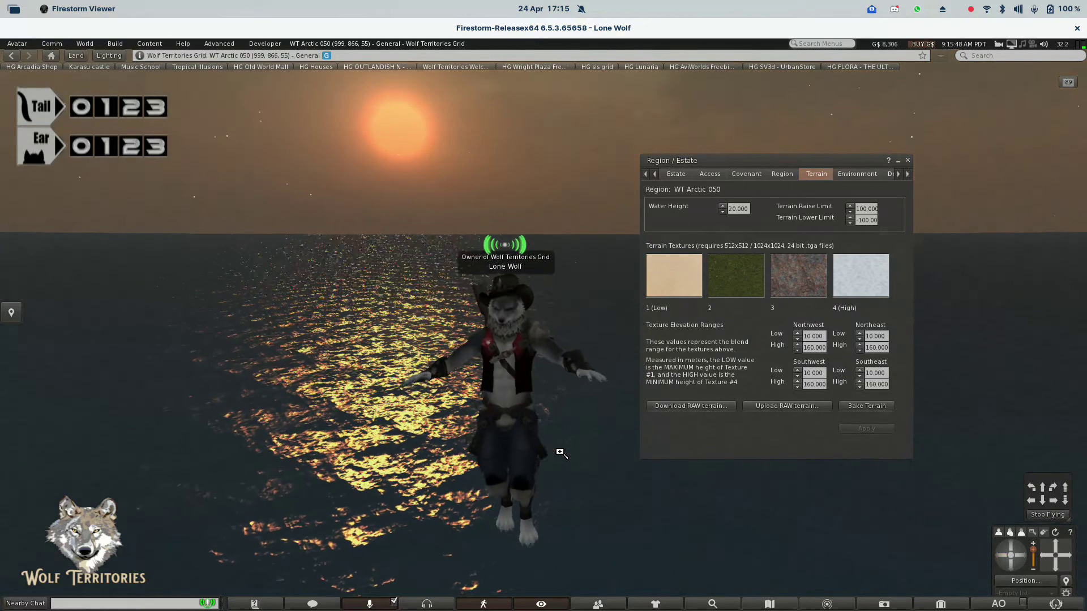
key(alt+Up)
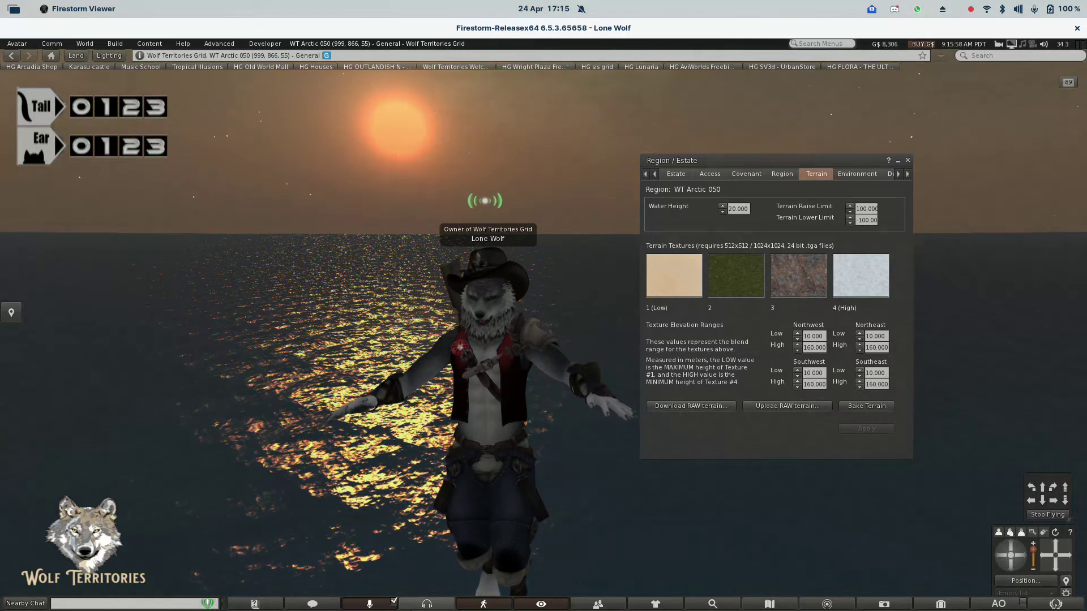
key(ctrl+h)
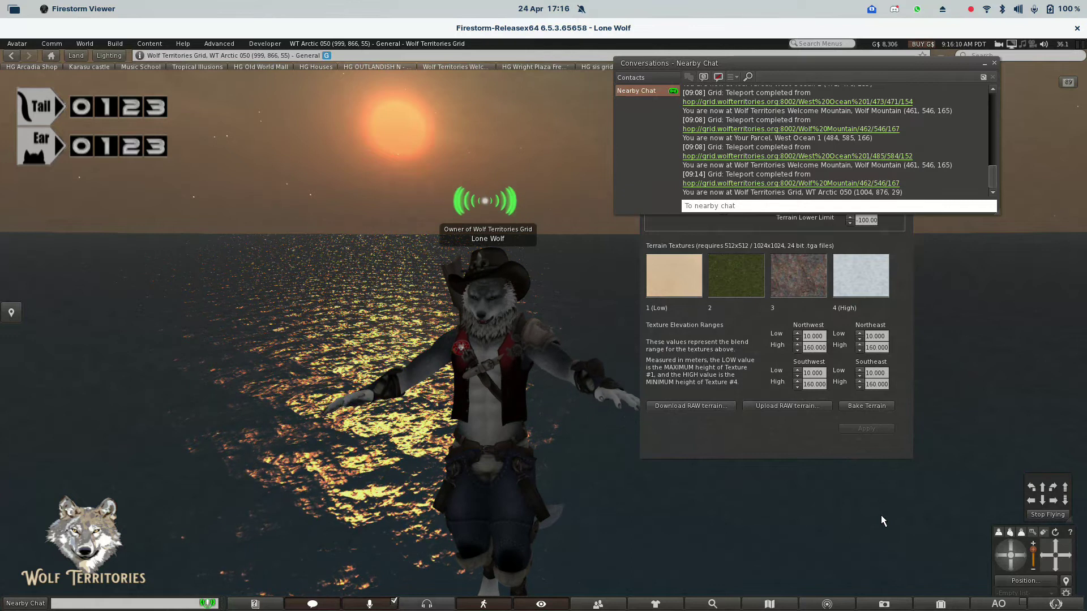
Step: Start another RAW terrain upload and list all file types in the Documents/wolfmountain folder
click(778, 432)
click(776, 405)
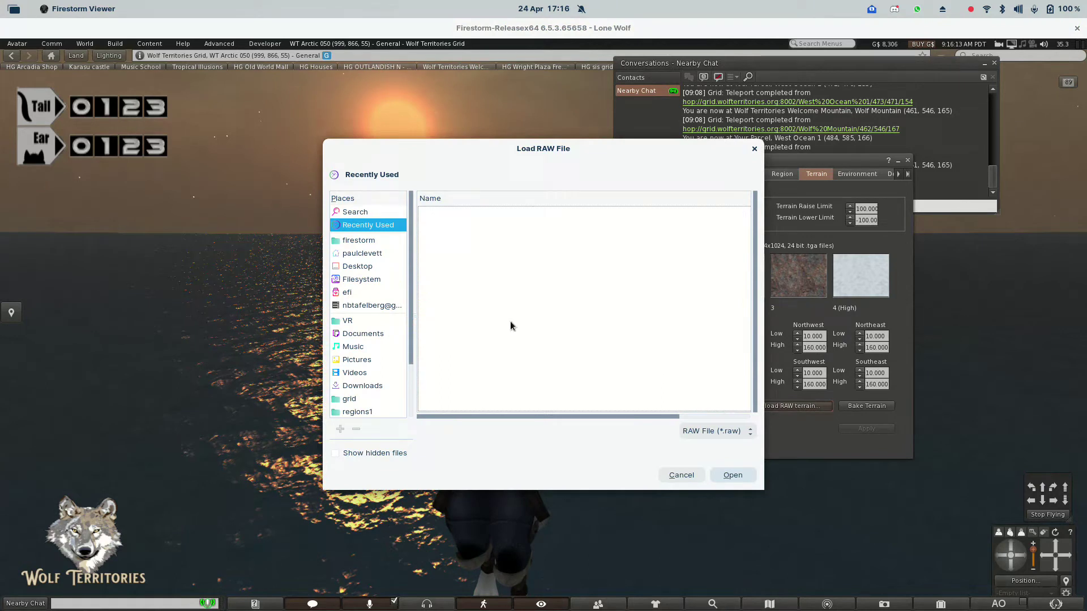
click(382, 337)
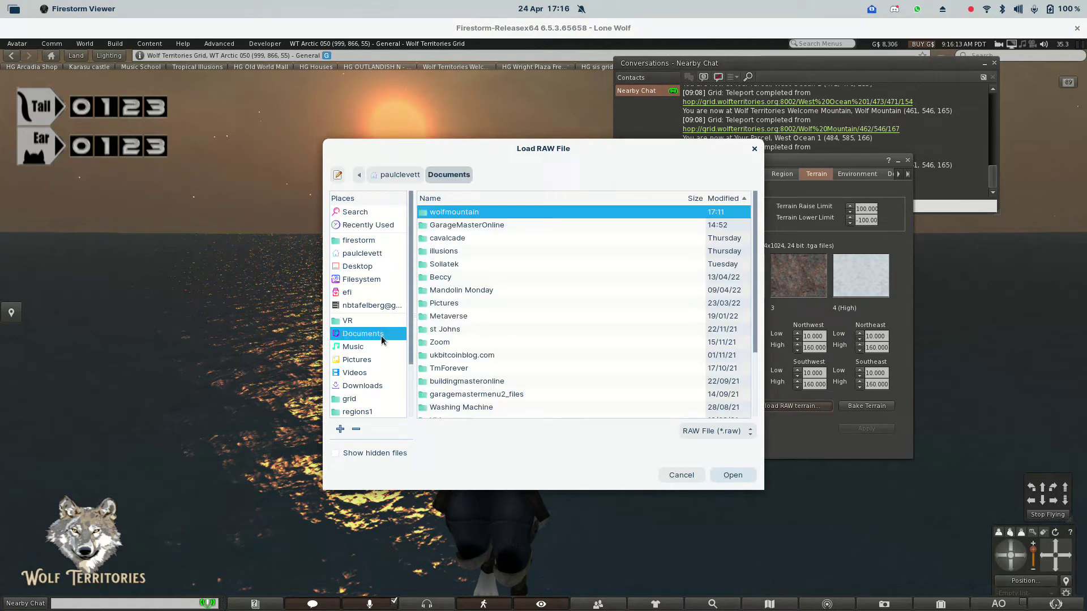
double_click(497, 211)
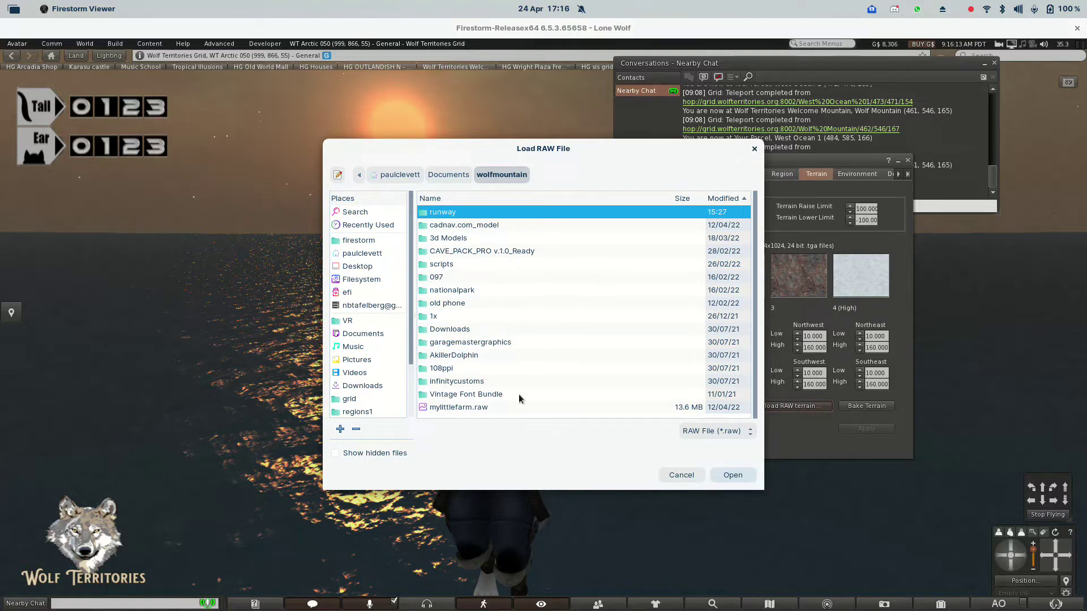
click(716, 430)
click(702, 448)
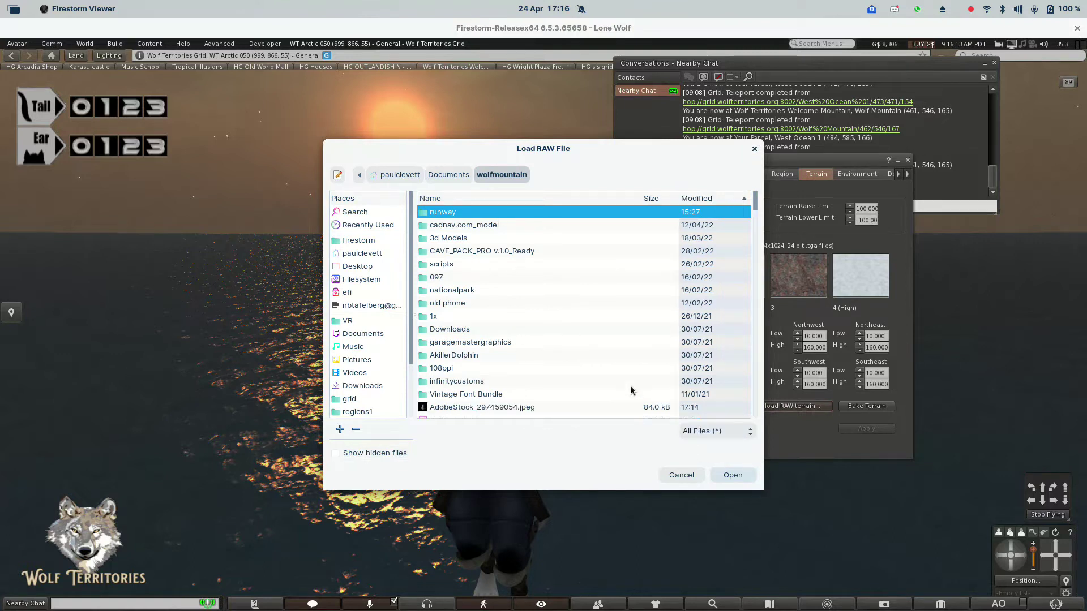
scroll(631, 386, down, 2)
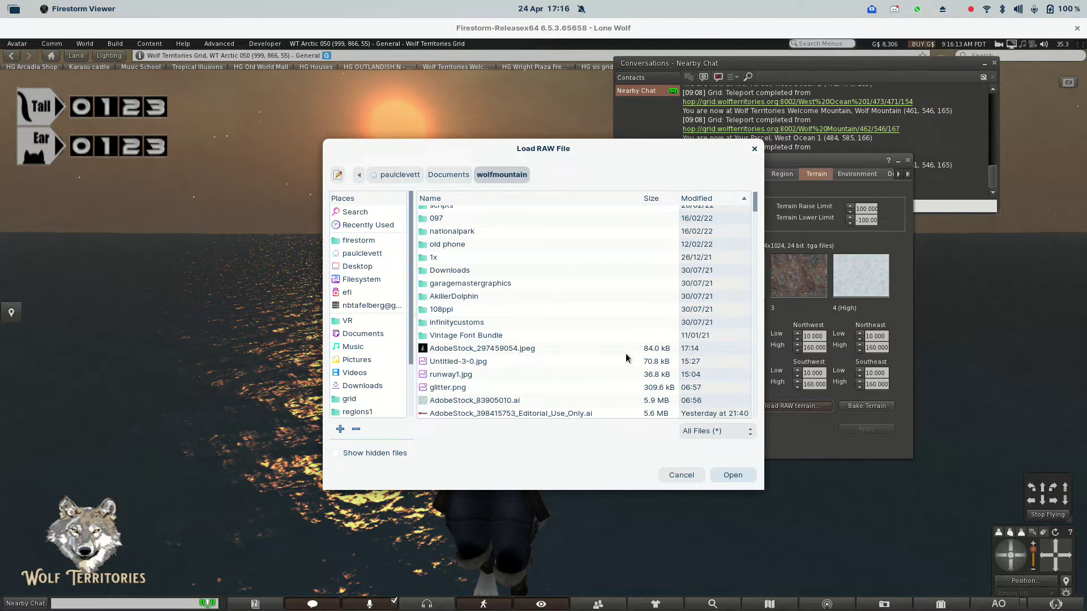
Step: Switch to GIMP and export the greyscale cat image as kitty.png in the wolfmountain folder with the offered PNG settings
key(alt+Tab)
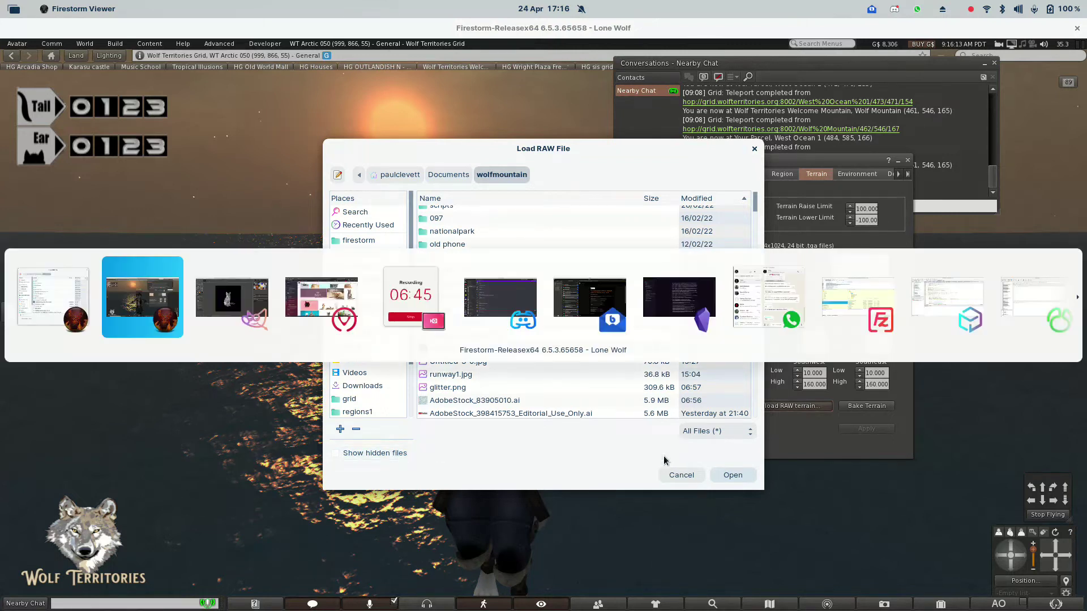
key(alt+Tab)
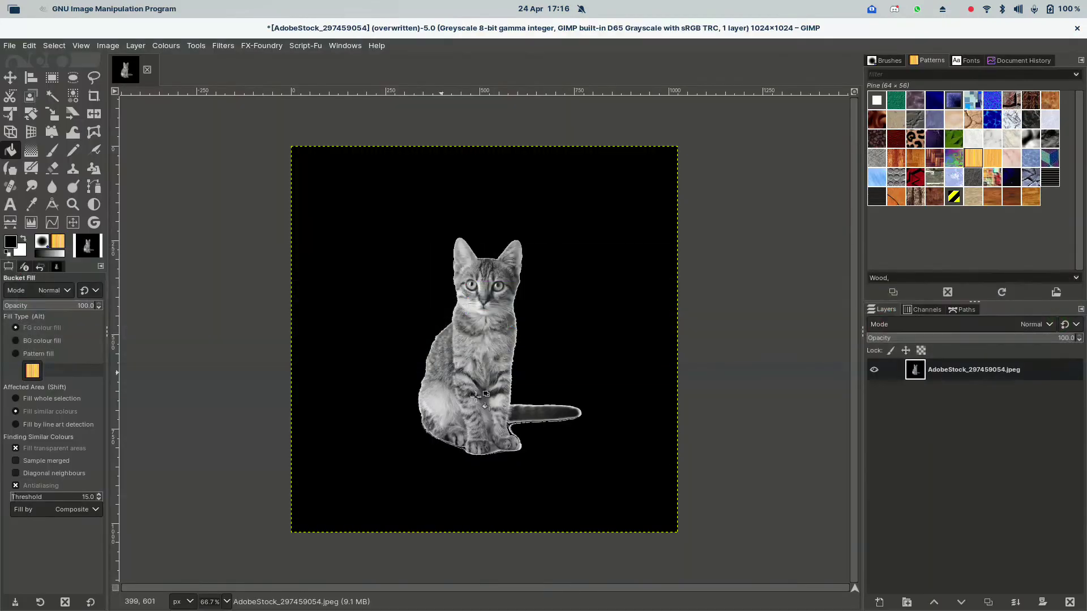
click(10, 46)
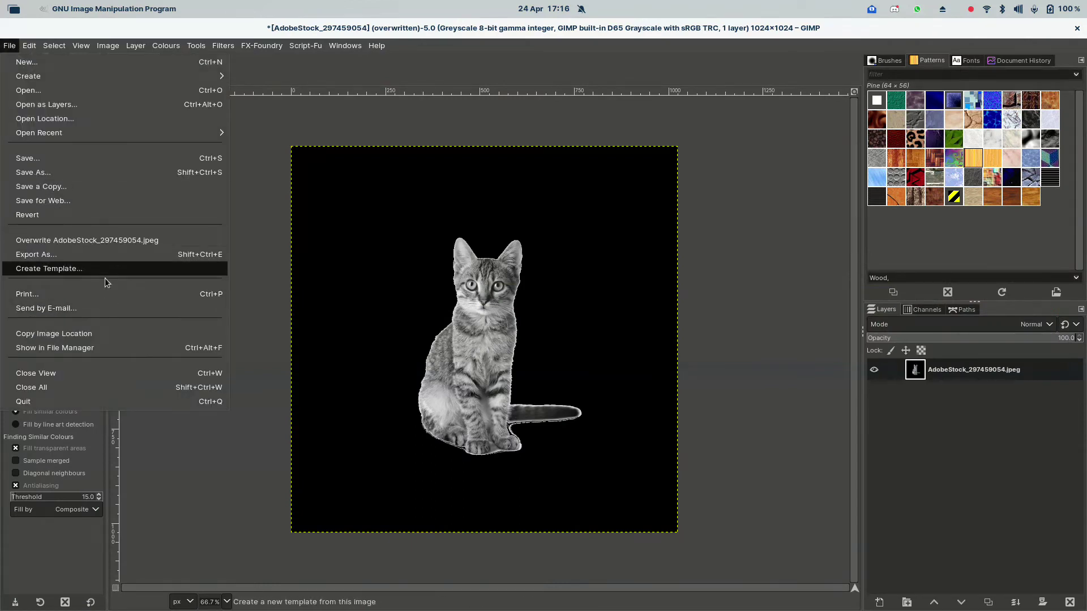
click(105, 255)
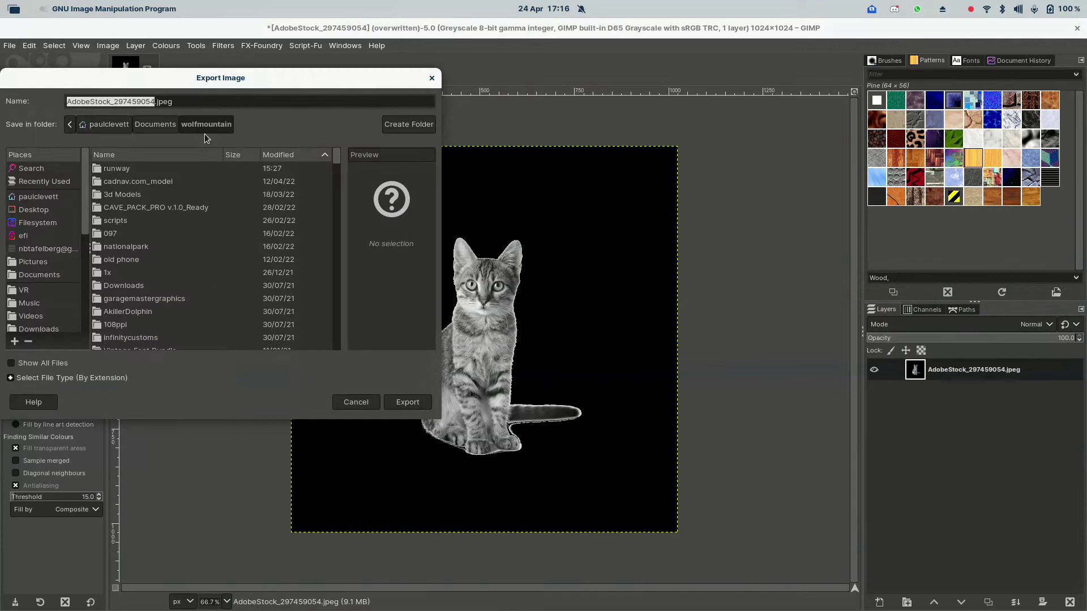
text(png)
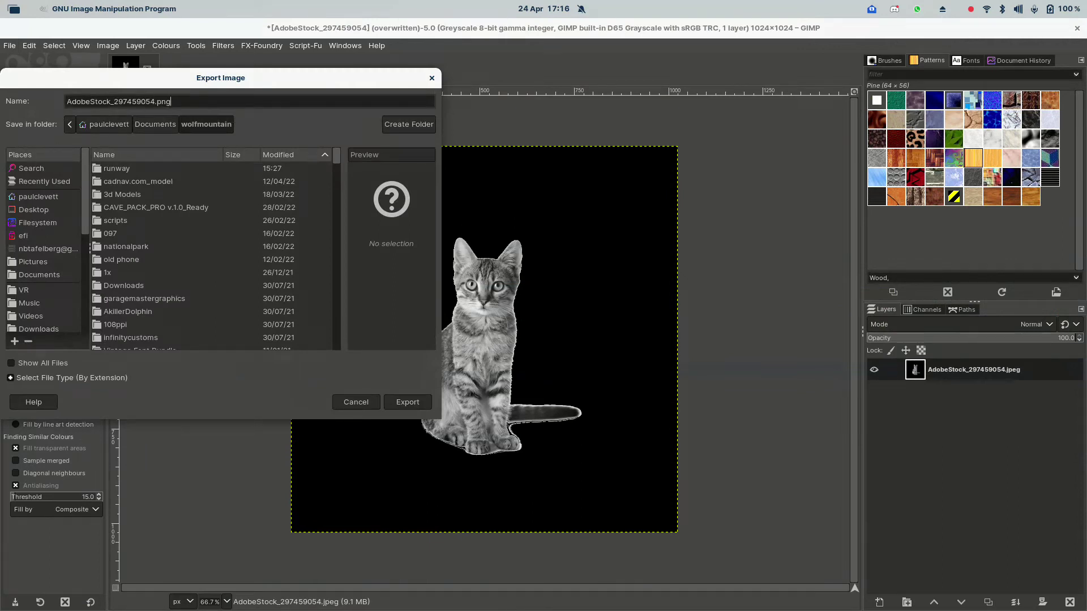
key(BackSpace)
key(BackSpace)
key(BackSpace)
key(BackSpace)
key(BackSpace)
text(kitty)
click(401, 405)
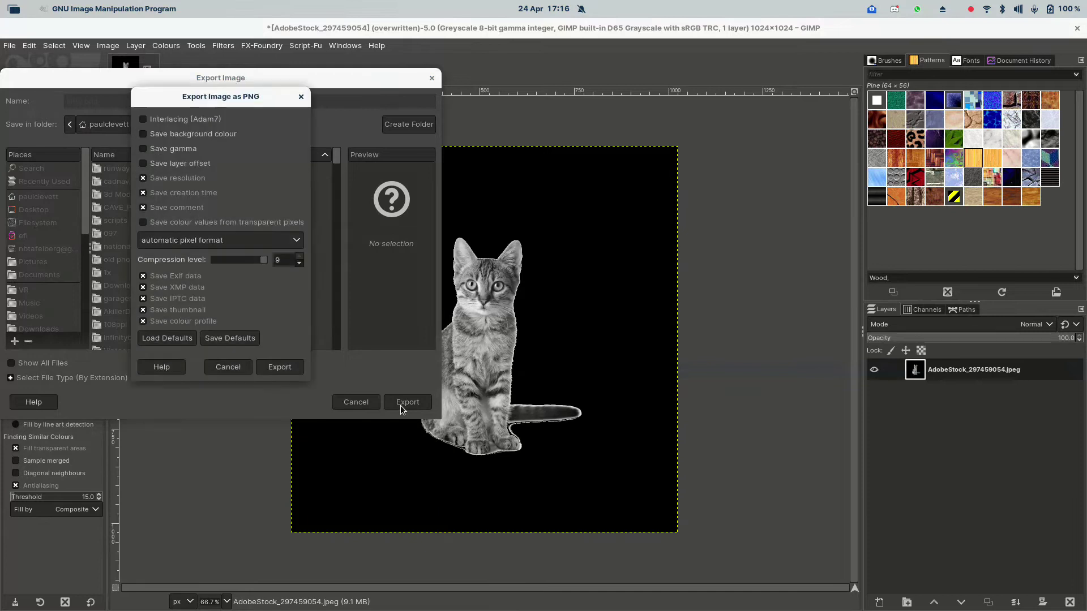
click(279, 367)
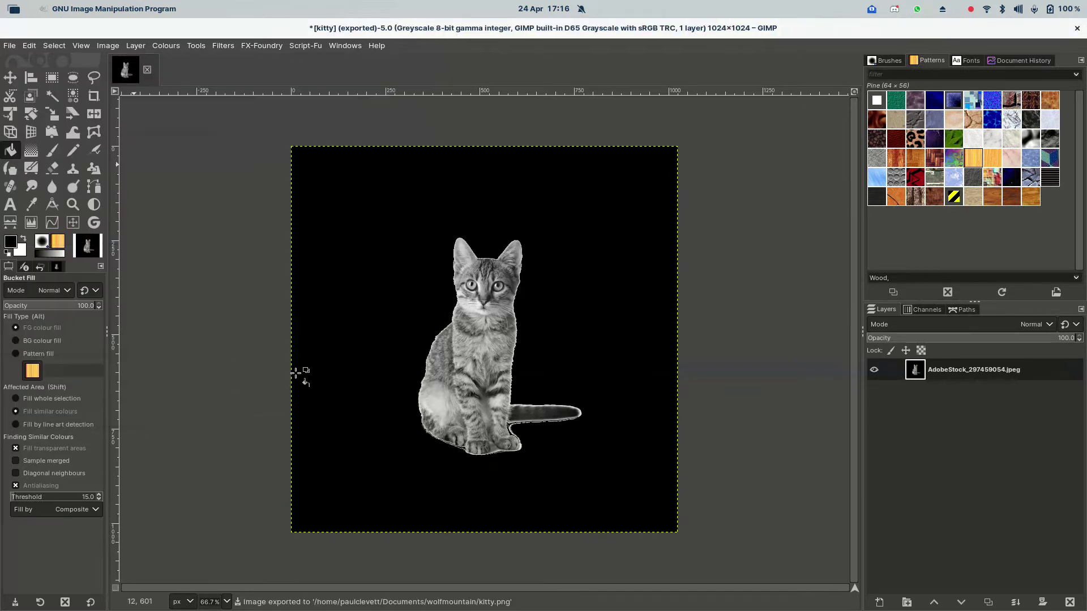
Step: Switch back to Firestorm and try to upload kitty.png from the wolfmountain folder as the region's RAW terrain
key(alt+Tab)
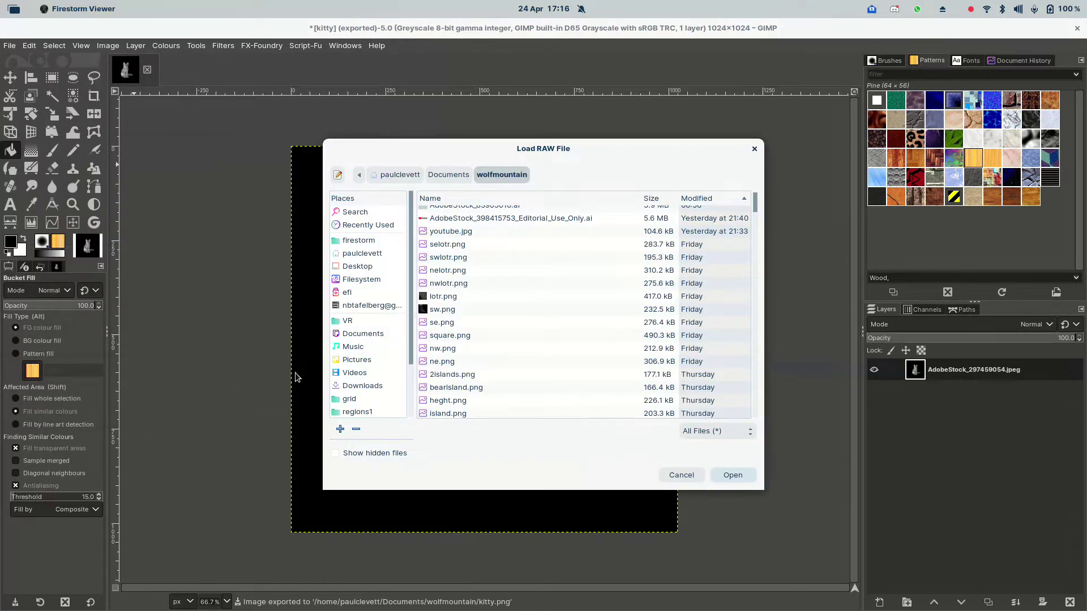
key(alt+Tab)
key(alt+Tab)
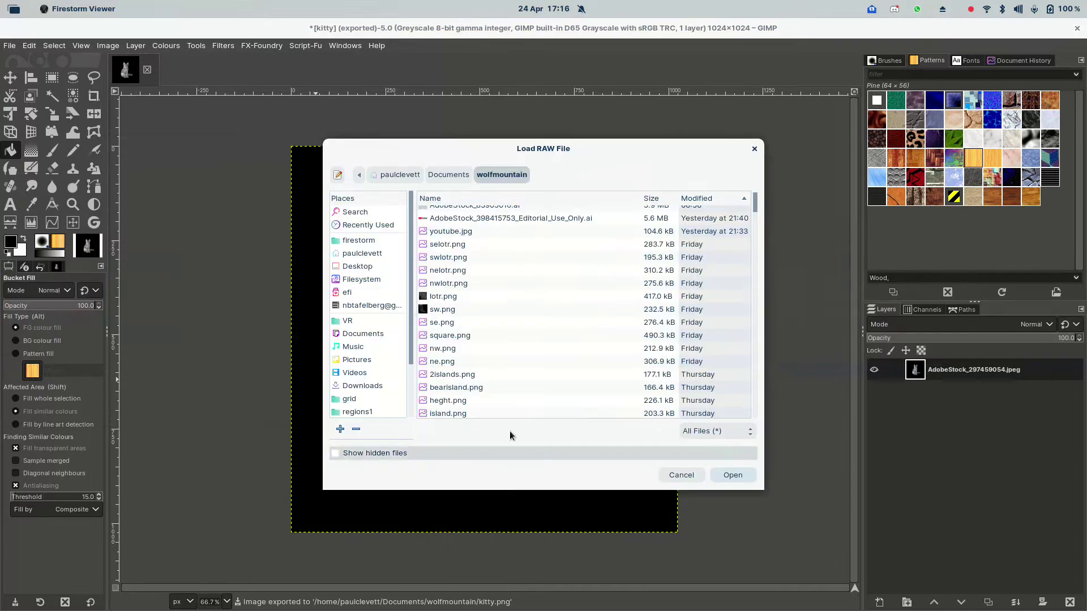
scroll(602, 368, up, 3)
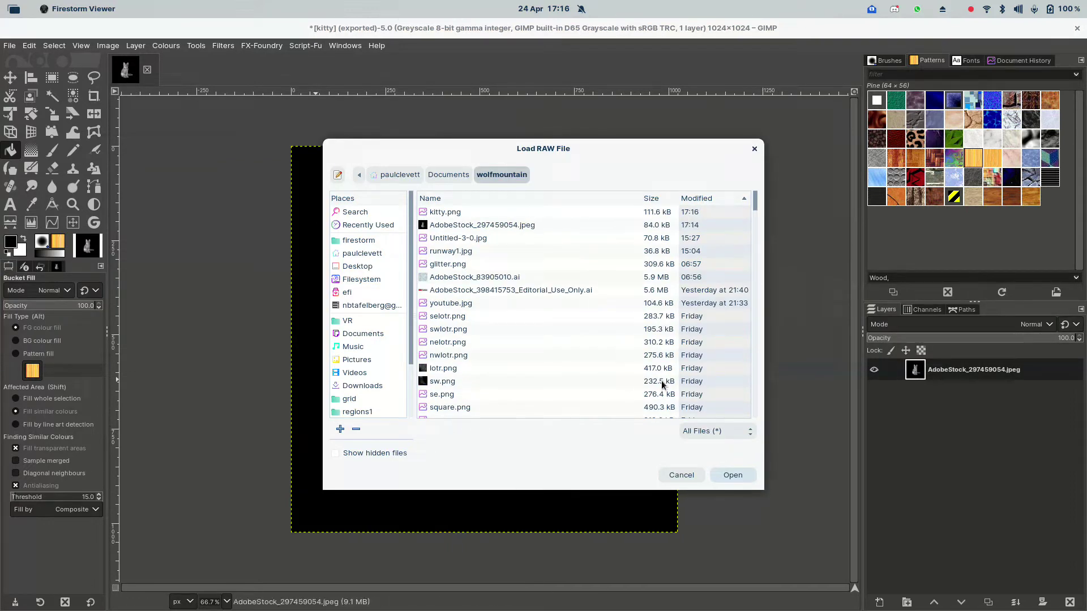
click(594, 214)
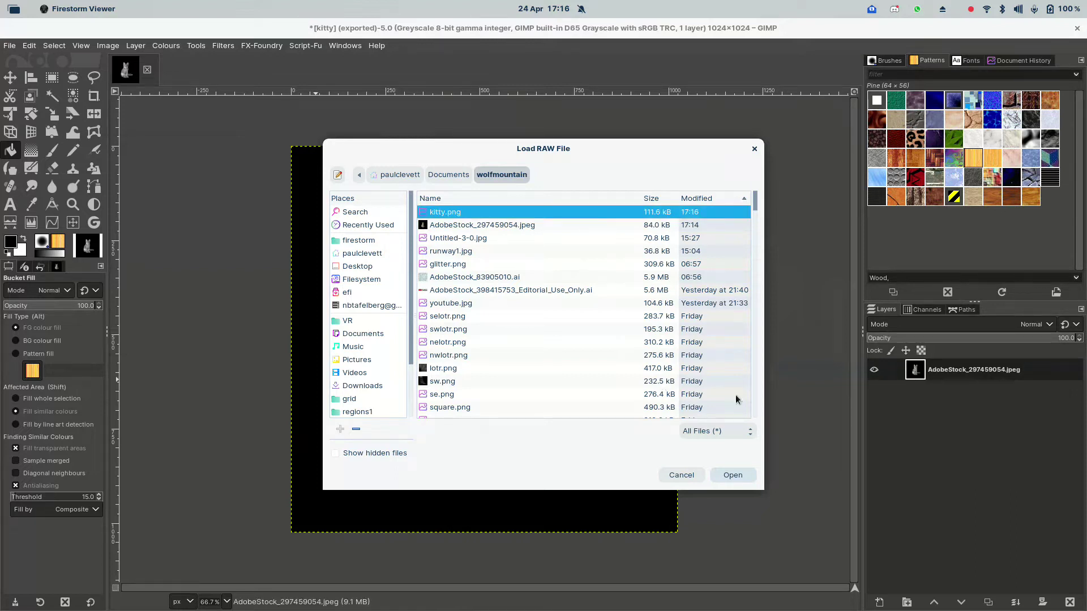
click(752, 474)
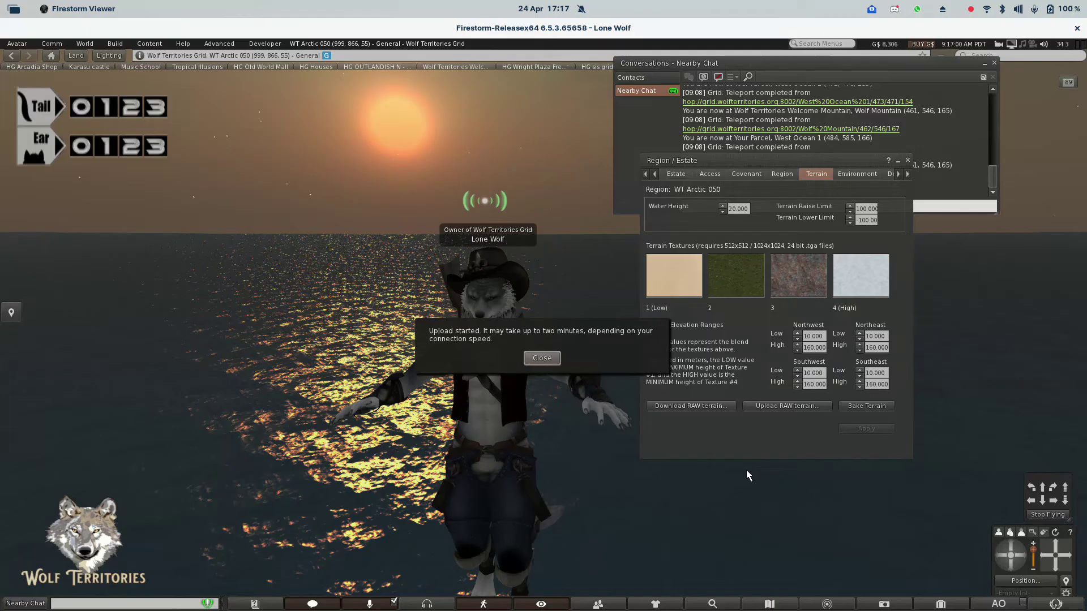
click(547, 360)
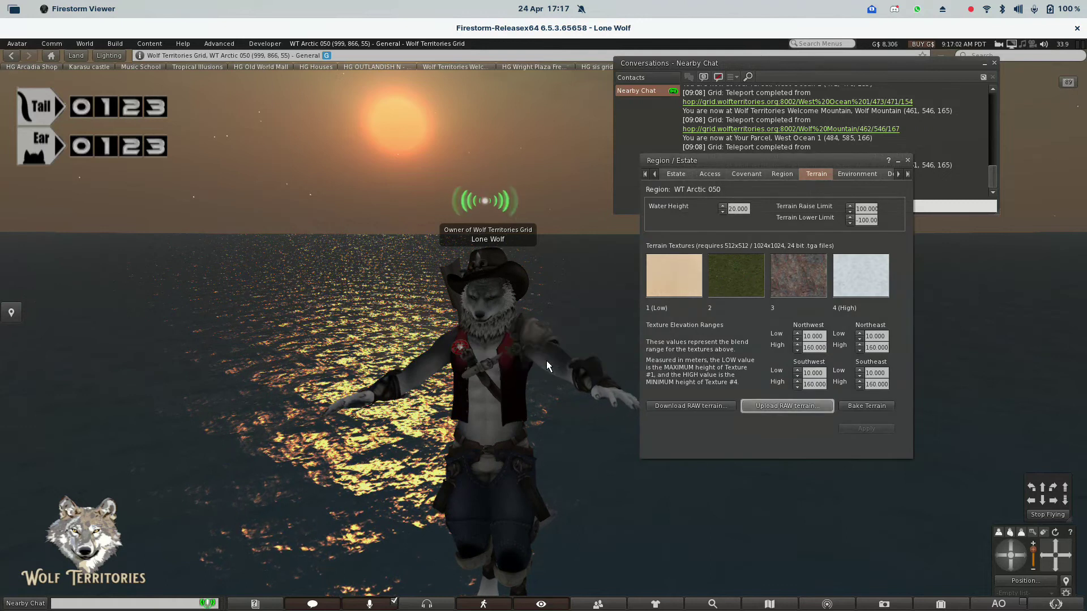
Step: Check the nearby chat for terrain upload messages, reposition the conversation window and close the Region / Estate window
click(940, 207)
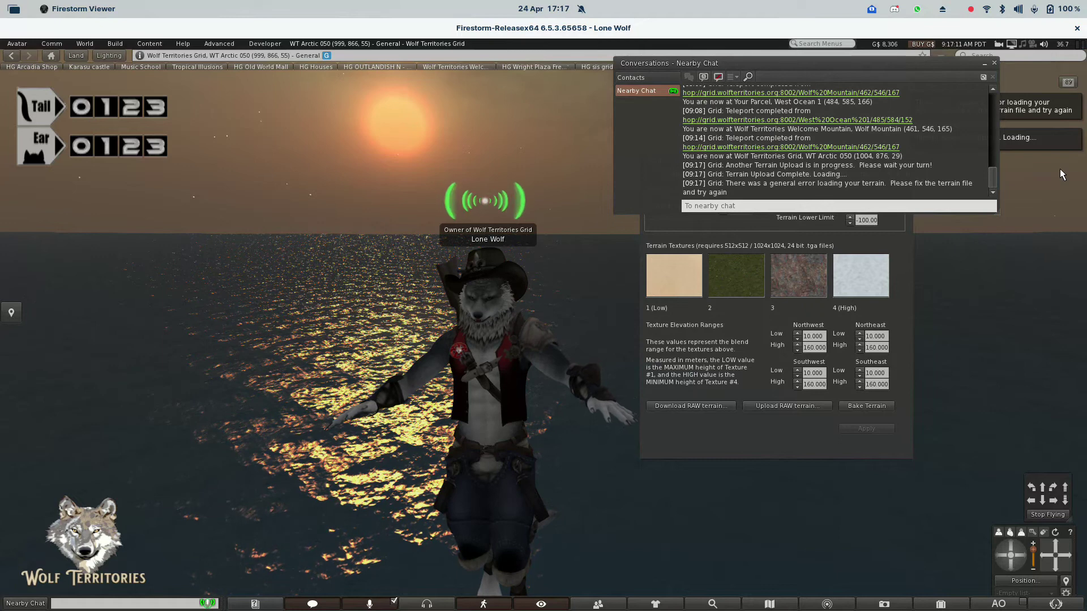
drag(930, 66, 945, 256)
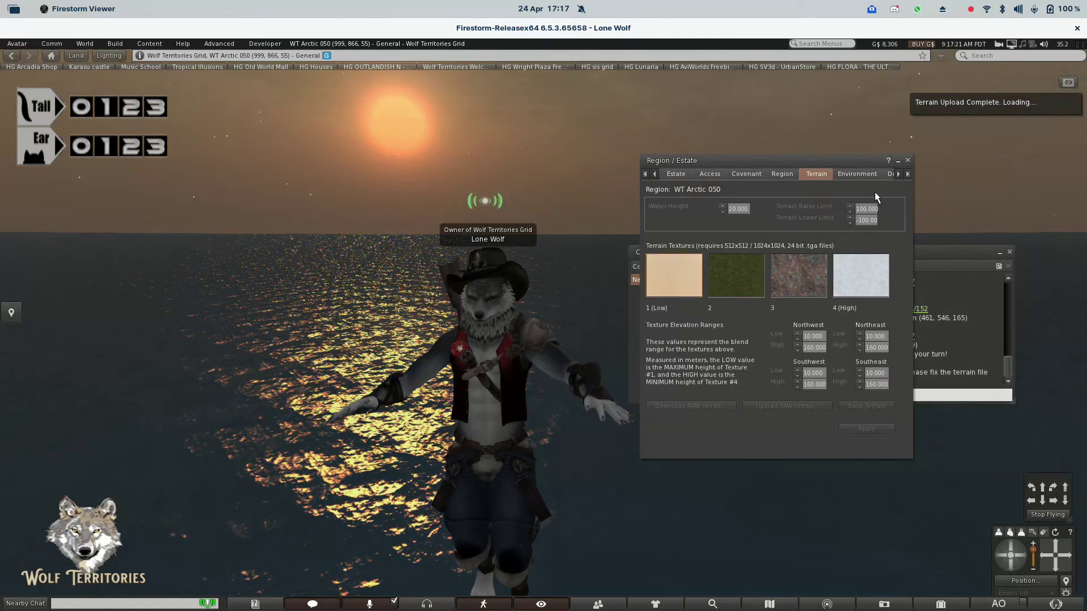
click(907, 160)
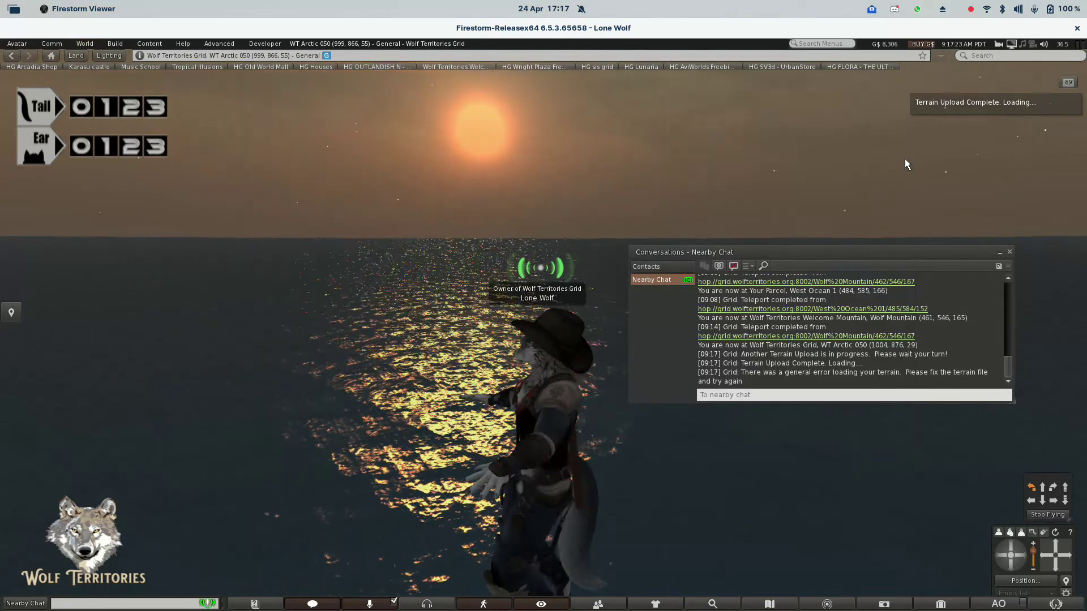
Step: Look around the surrounding sea from several angles, including from above, for the uploaded terrain
key(Left)
key(Up)
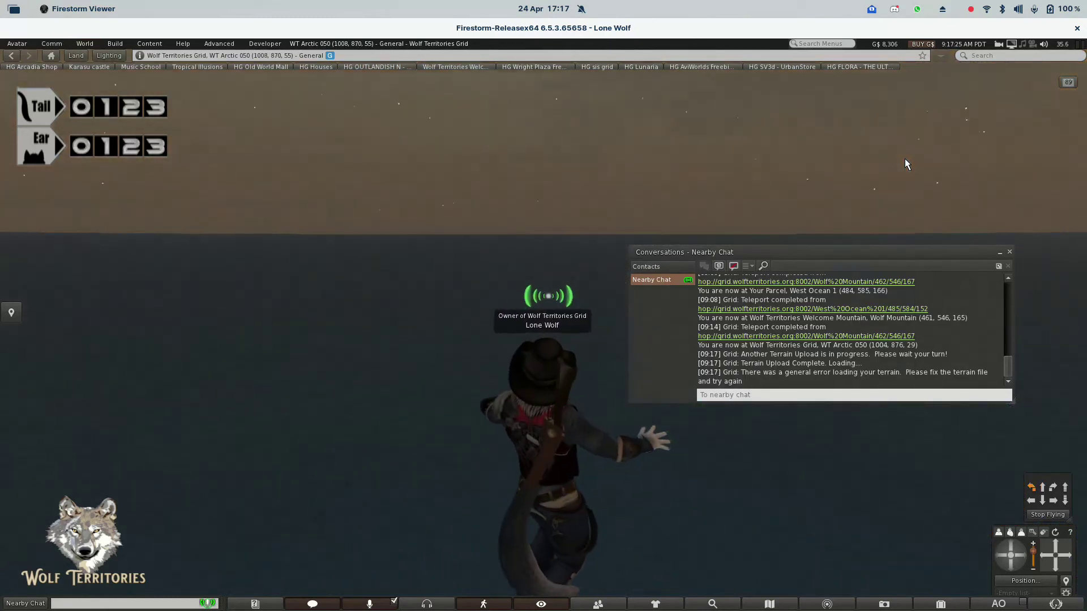
key(Left)
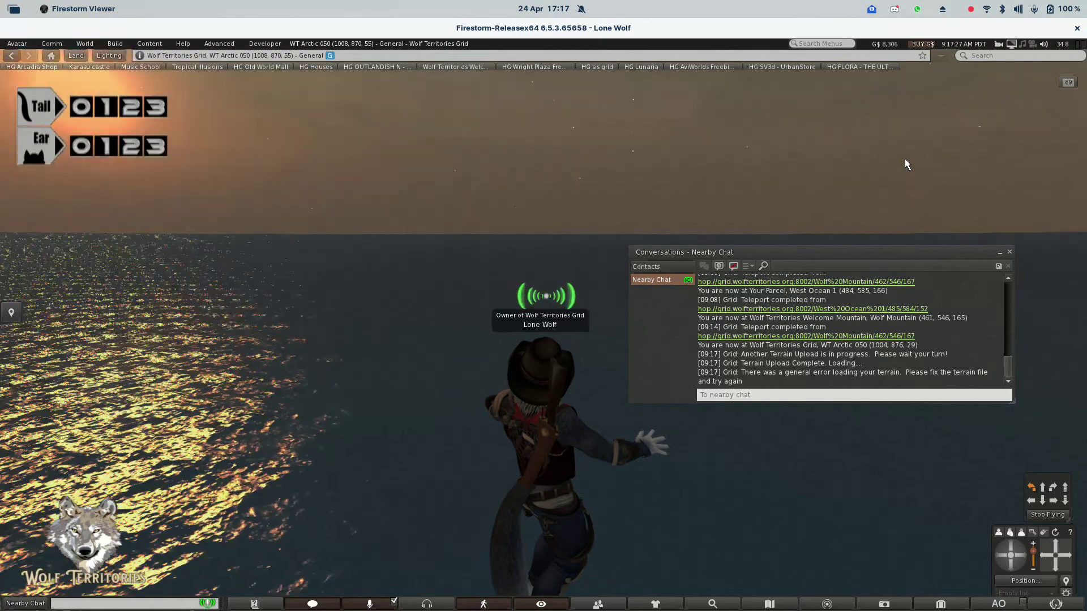
key(Left)
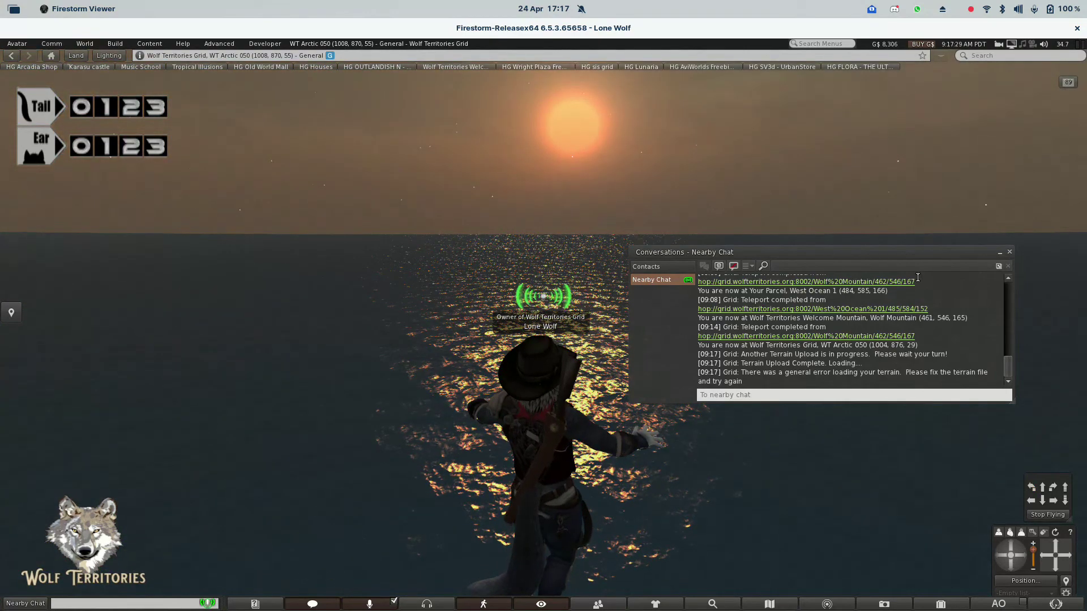
key(alt+Down)
key(ctrl+alt+Up)
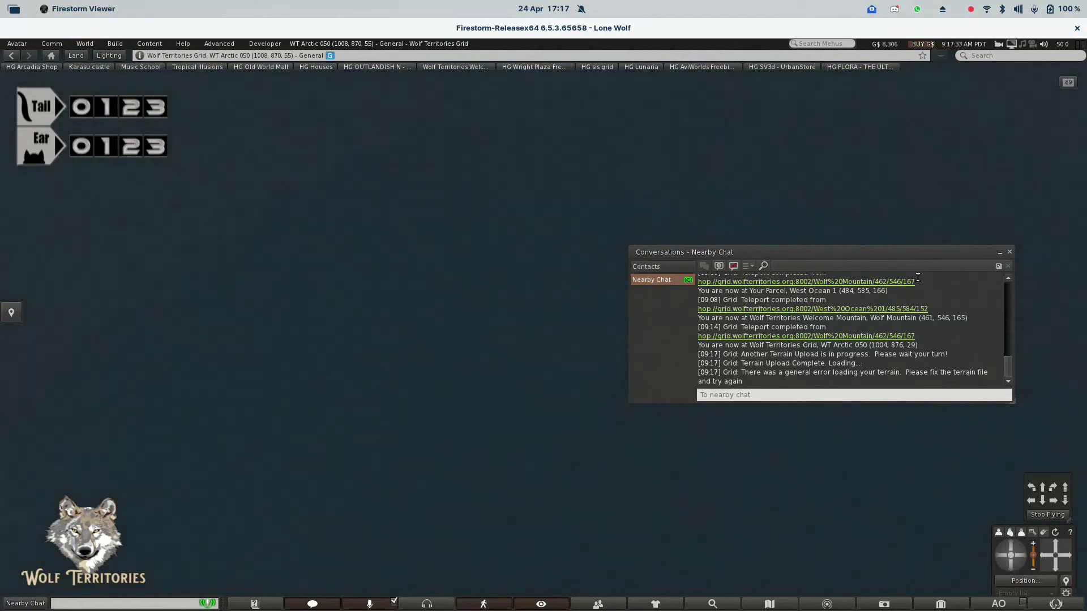
key(ctrl+alt+Down)
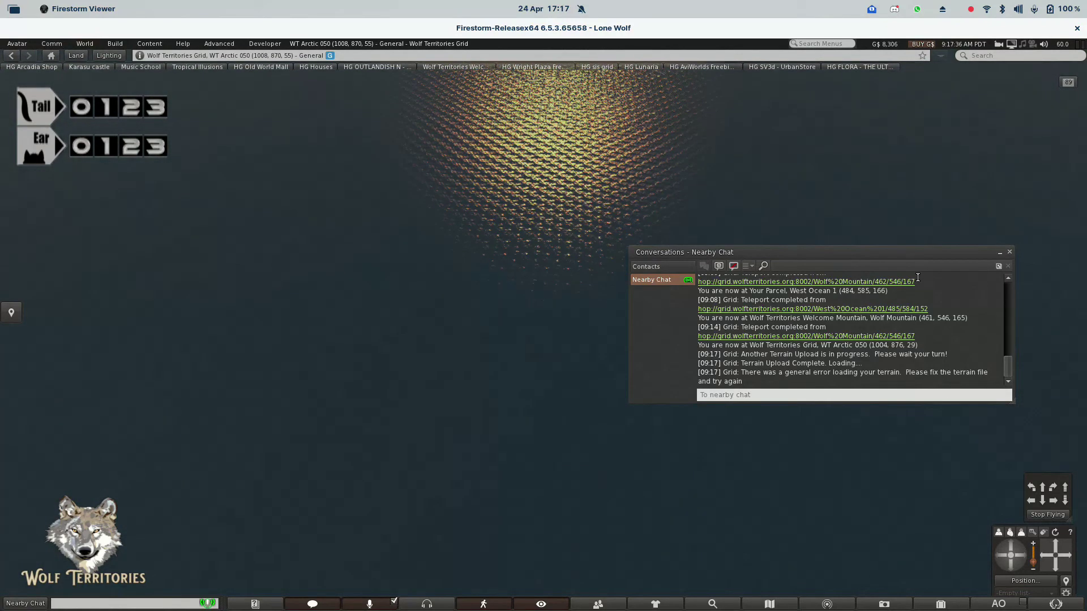
key(ctrl+alt+Down)
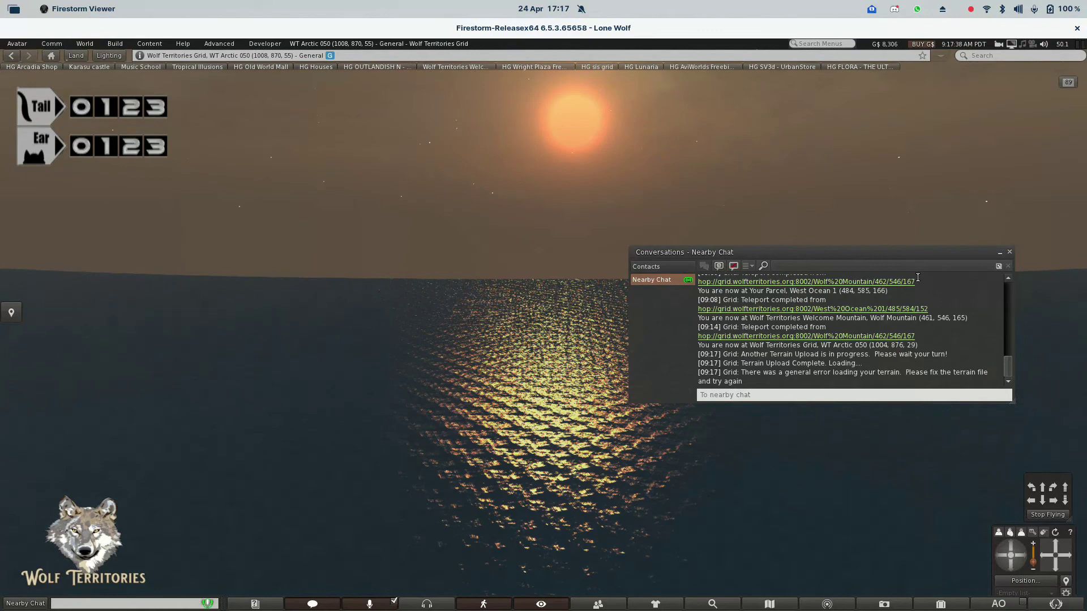
key(ctrl+alt+Right)
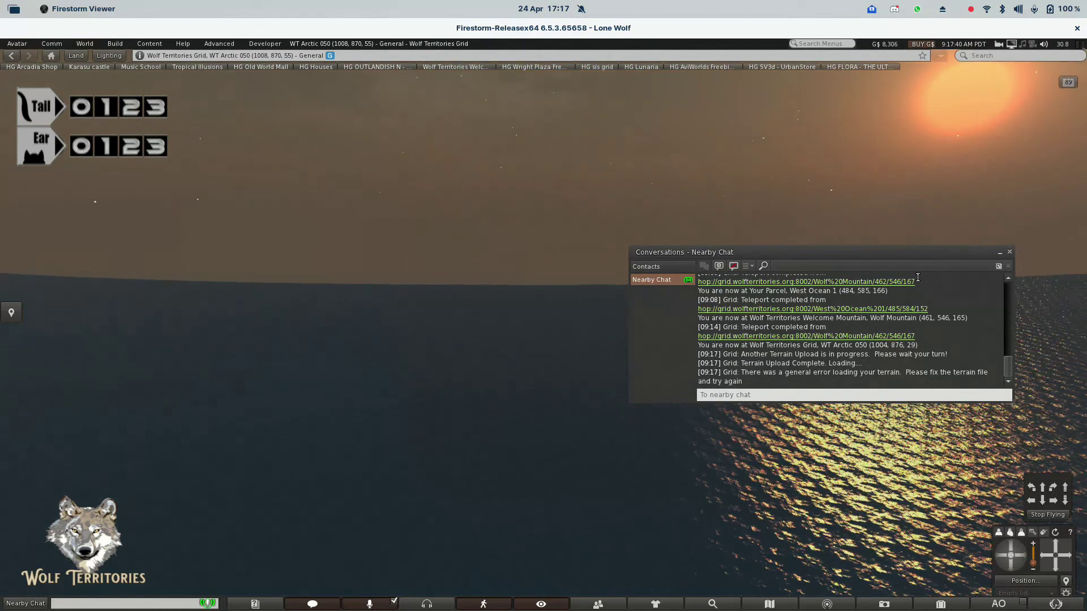
key(Escape)
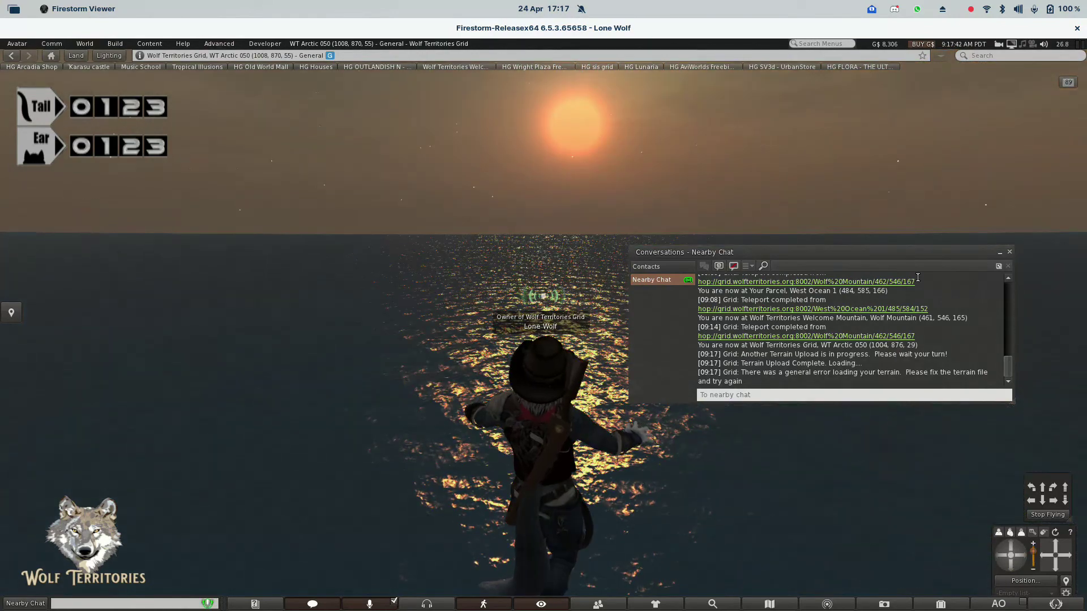
key(Left)
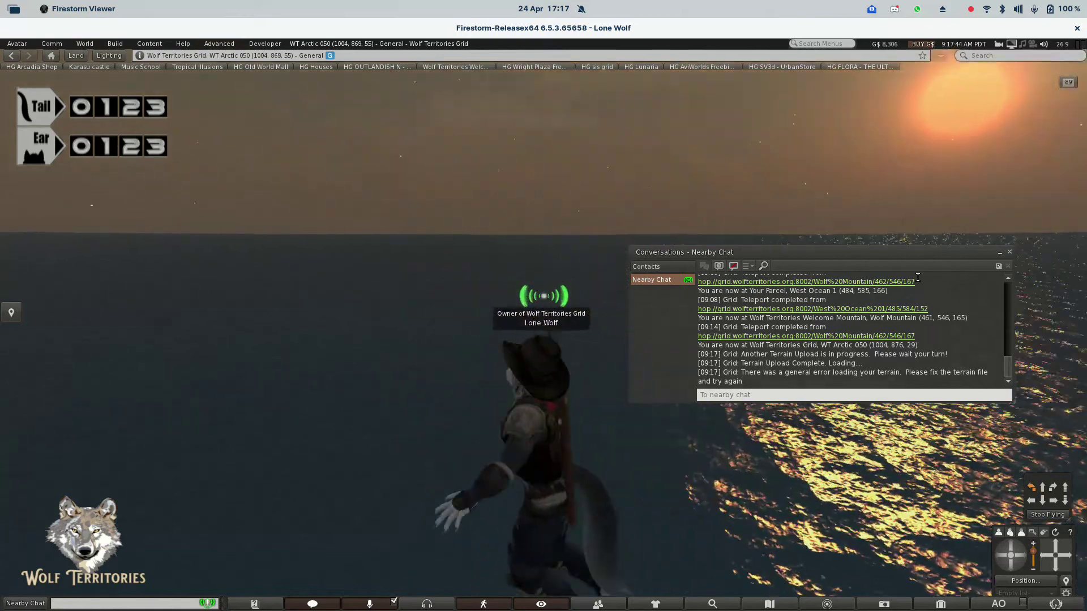
key(Left)
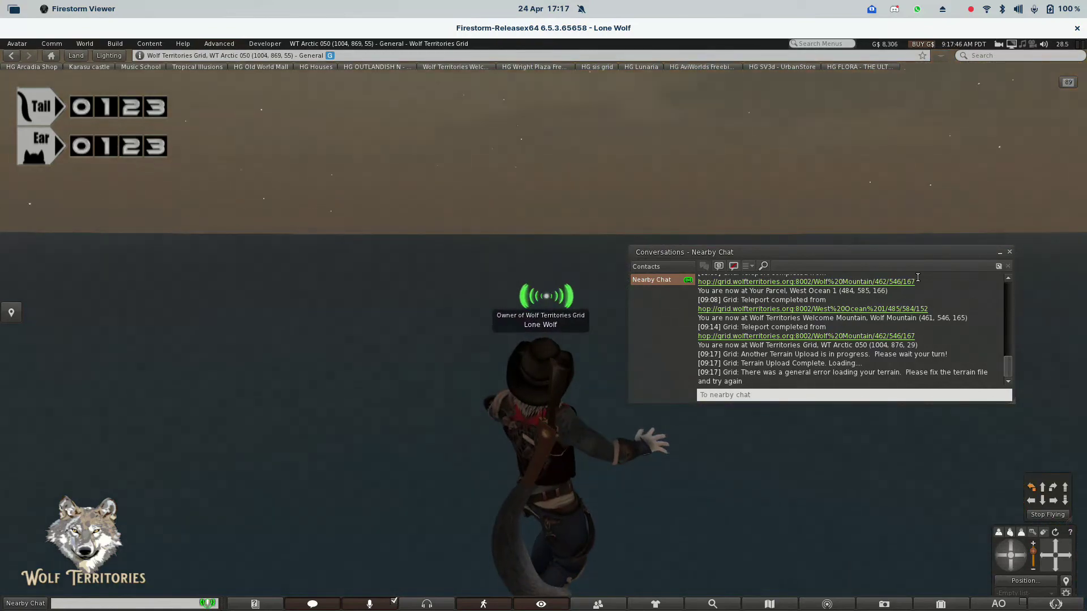
key(Left)
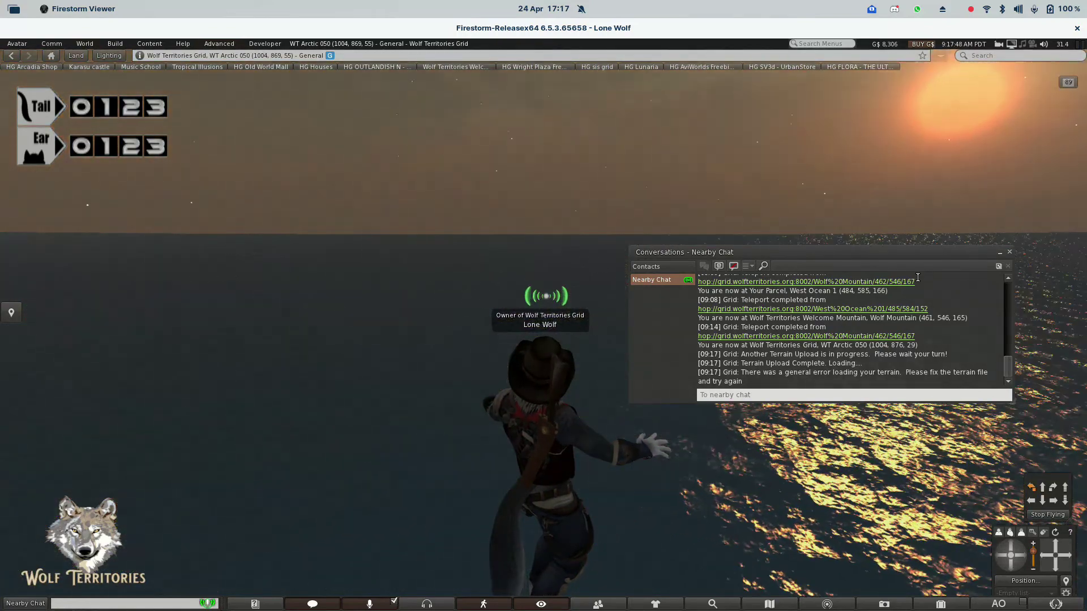
Step: Upload kitty.png from the recently used files as WT Arctic 050's RAW terrain with all file types listed, and check the nearby chat for upload messages
key(alt+r)
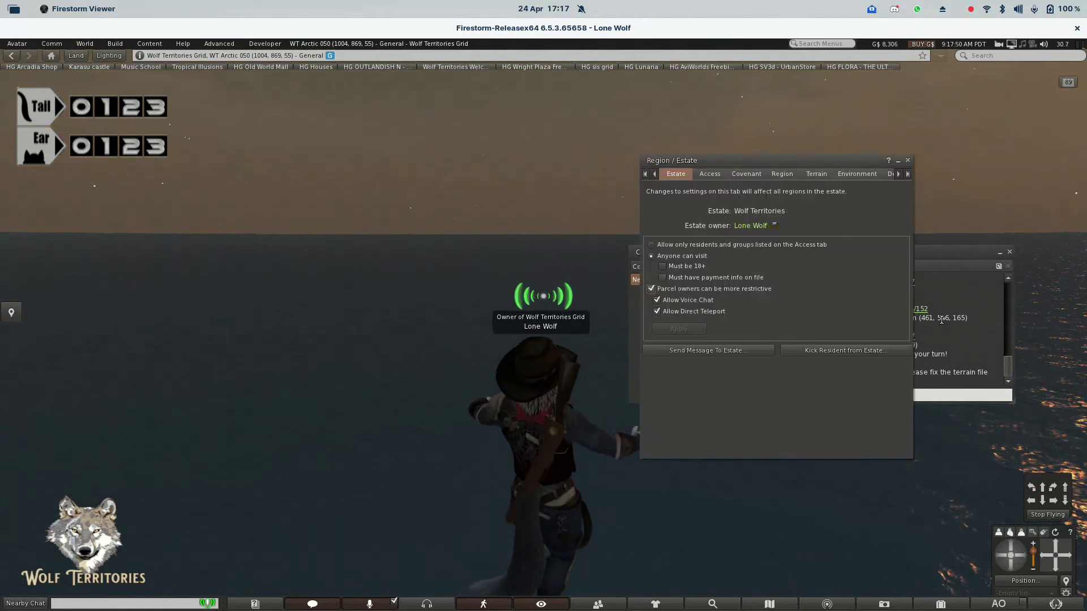
click(815, 174)
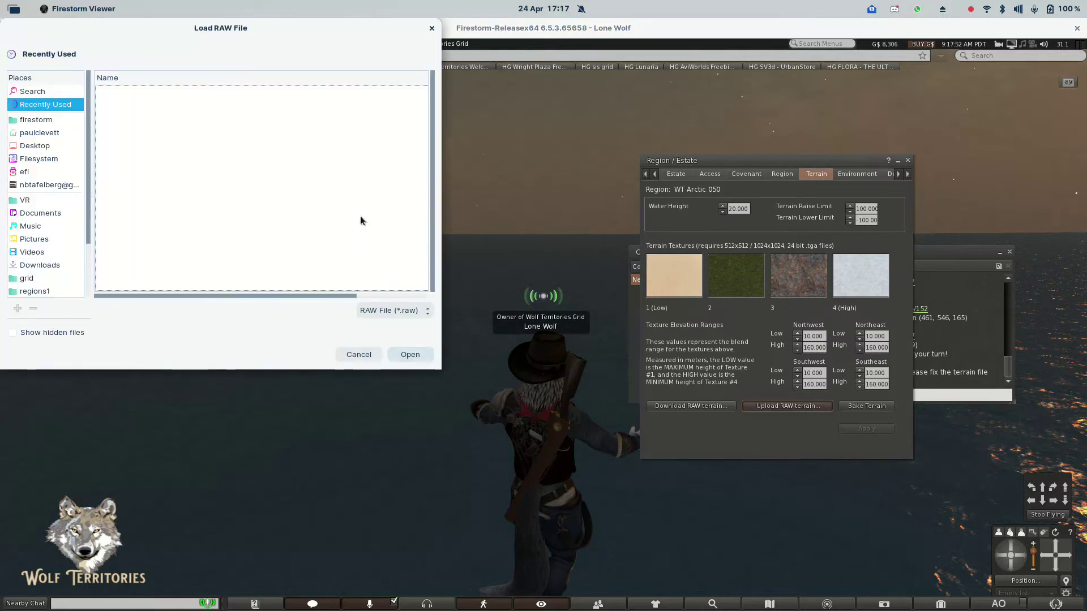
click(424, 310)
click(415, 329)
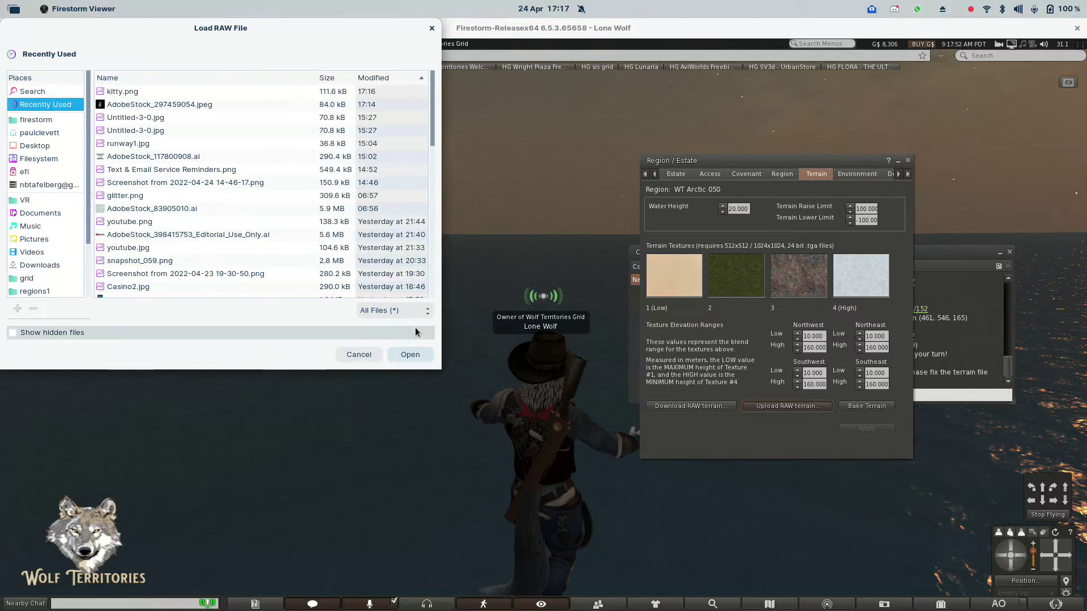
click(214, 92)
click(406, 356)
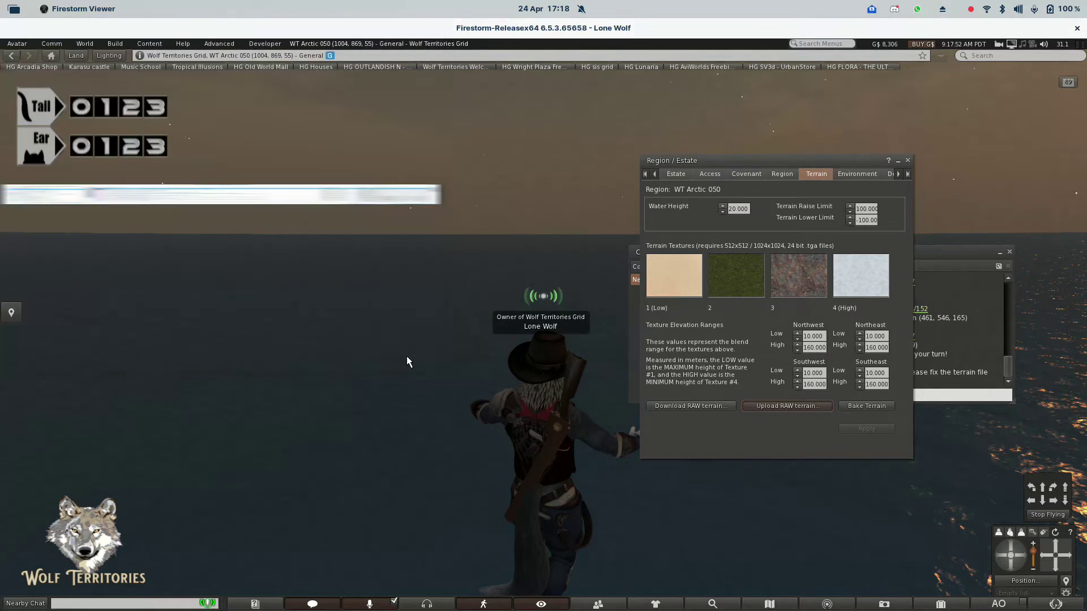
click(532, 359)
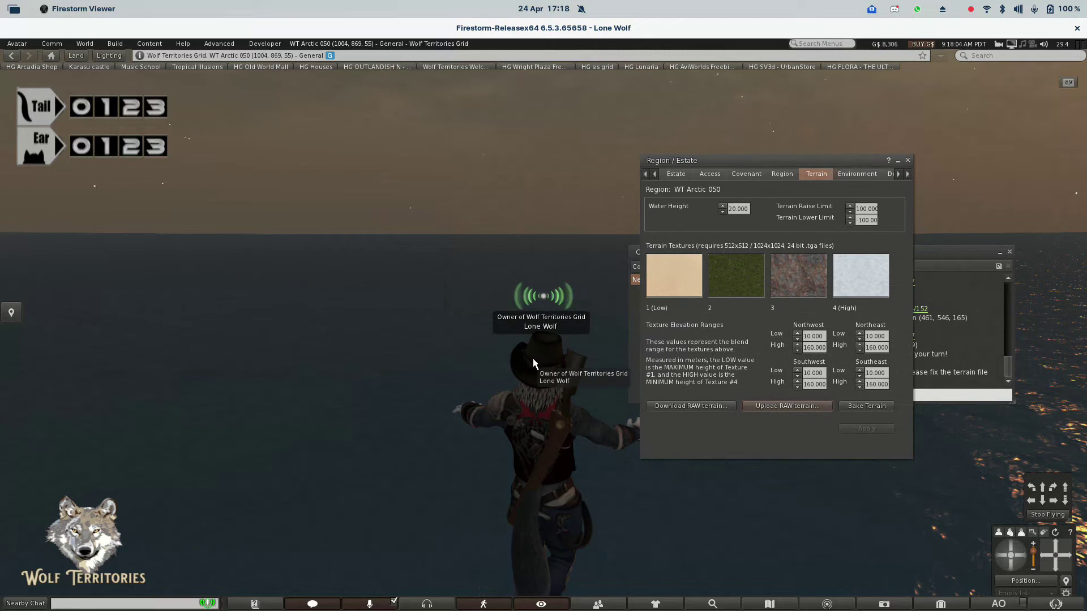
click(961, 391)
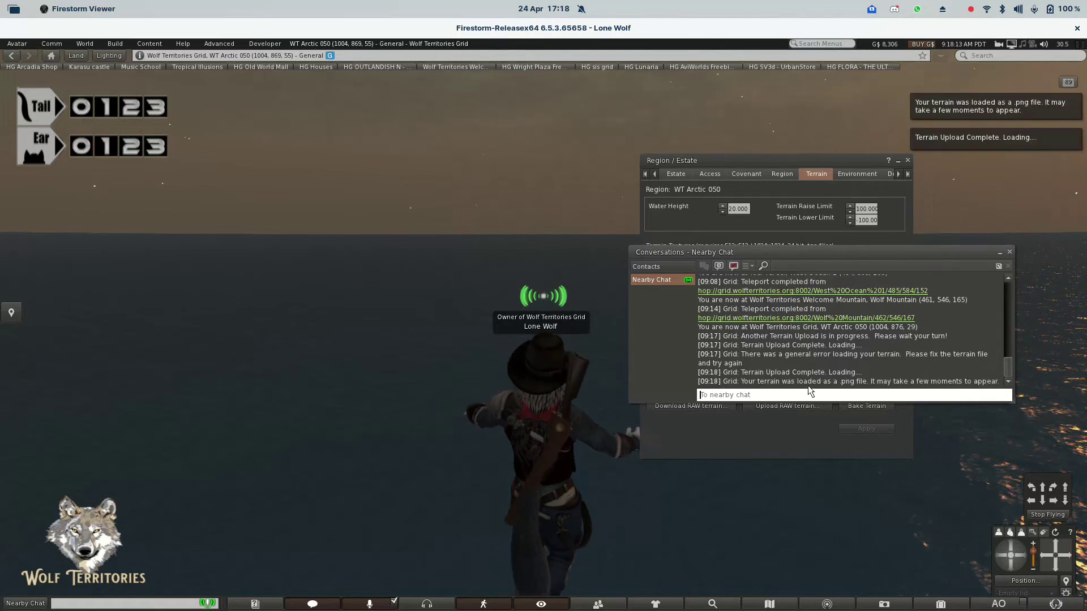
drag(791, 382, 842, 386)
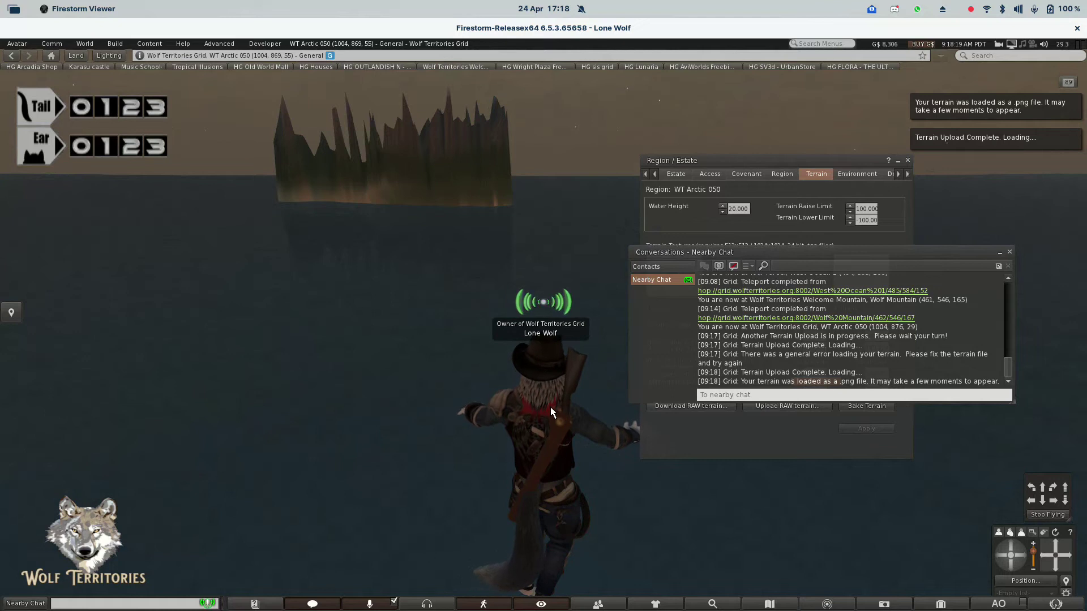
Step: Fly the avatar across the water toward the uploaded terrain and examine its outline from the sea
key(Left)
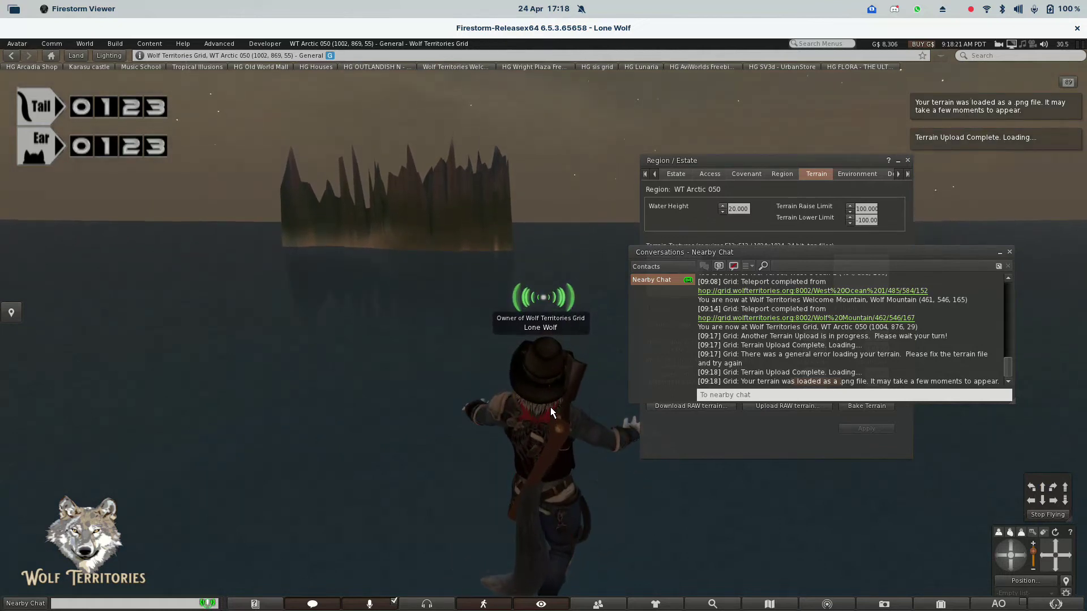
key(Right)
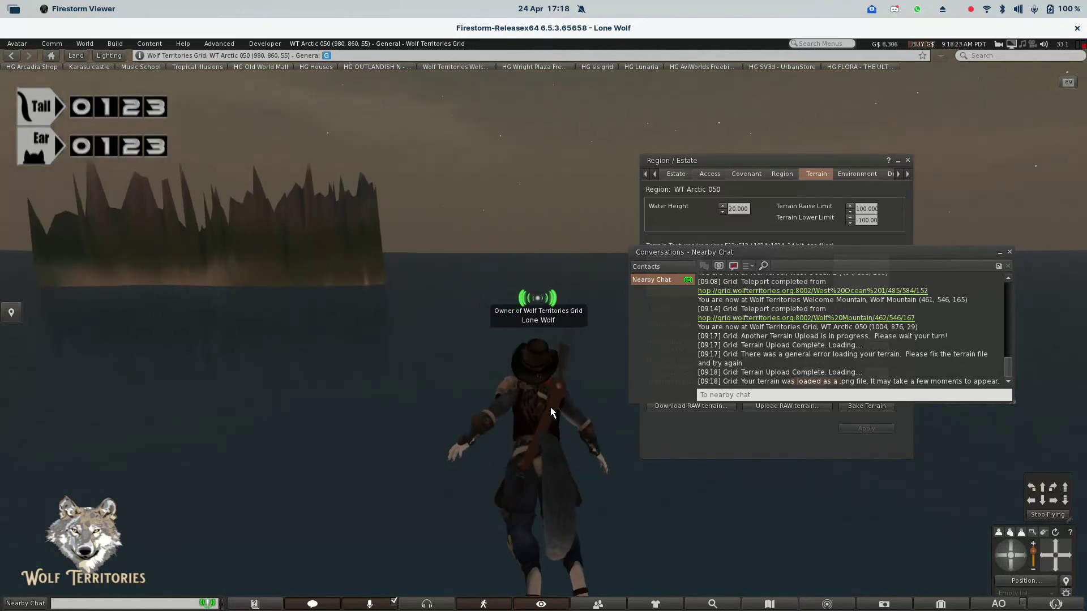
key(Left)
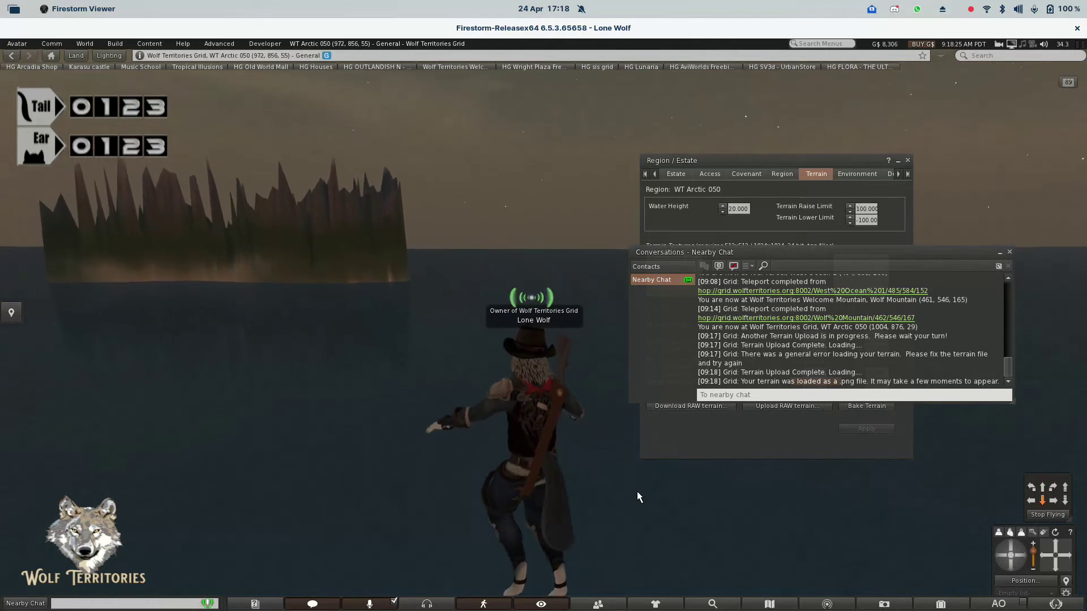
key(Up)
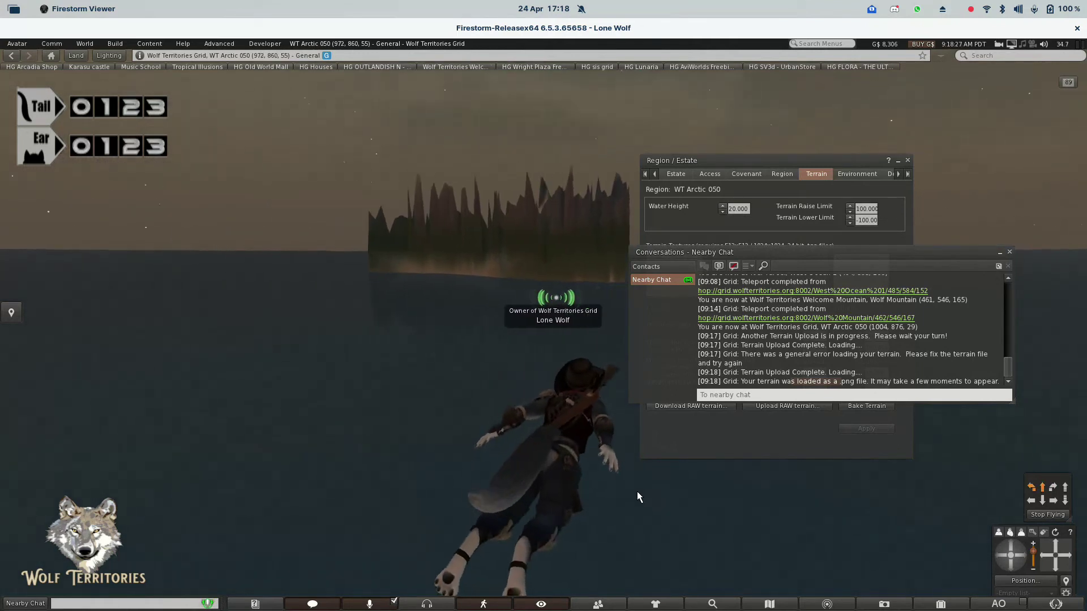
key(Up)
key(Right)
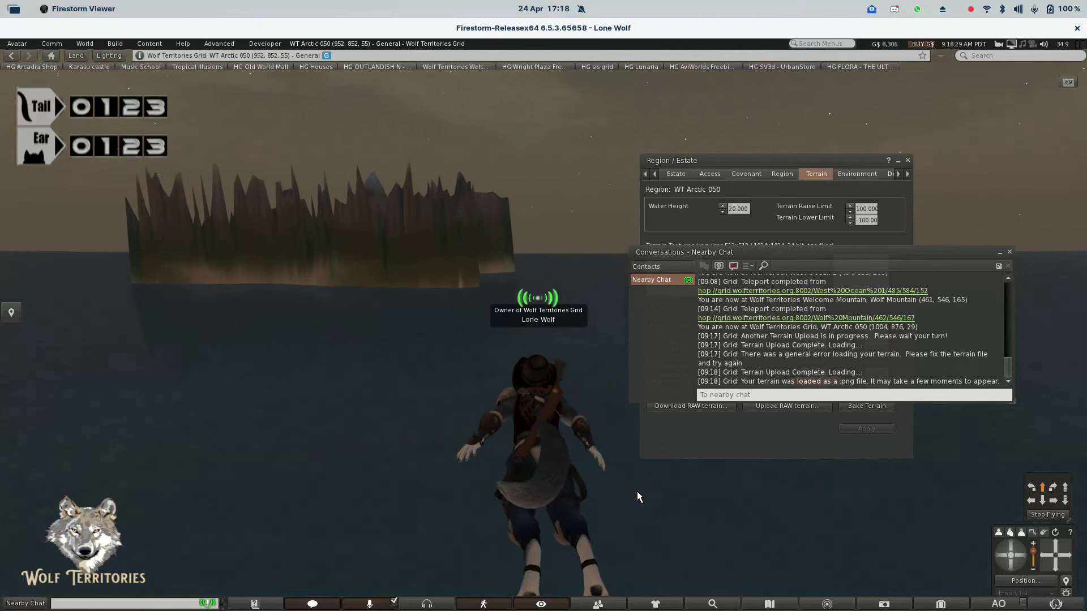
key(Up)
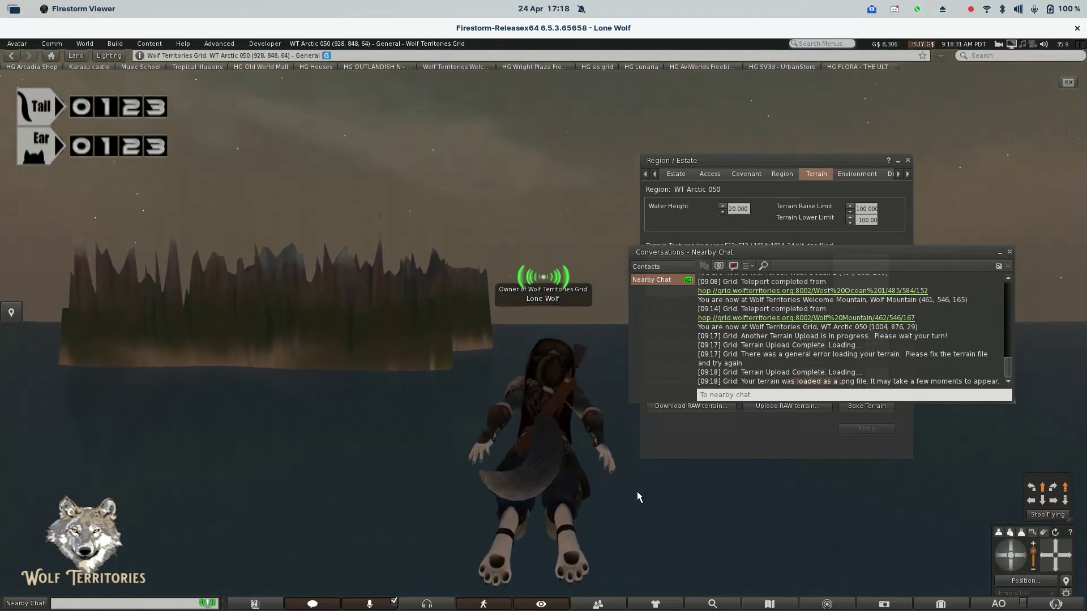
key(Up)
key(Left)
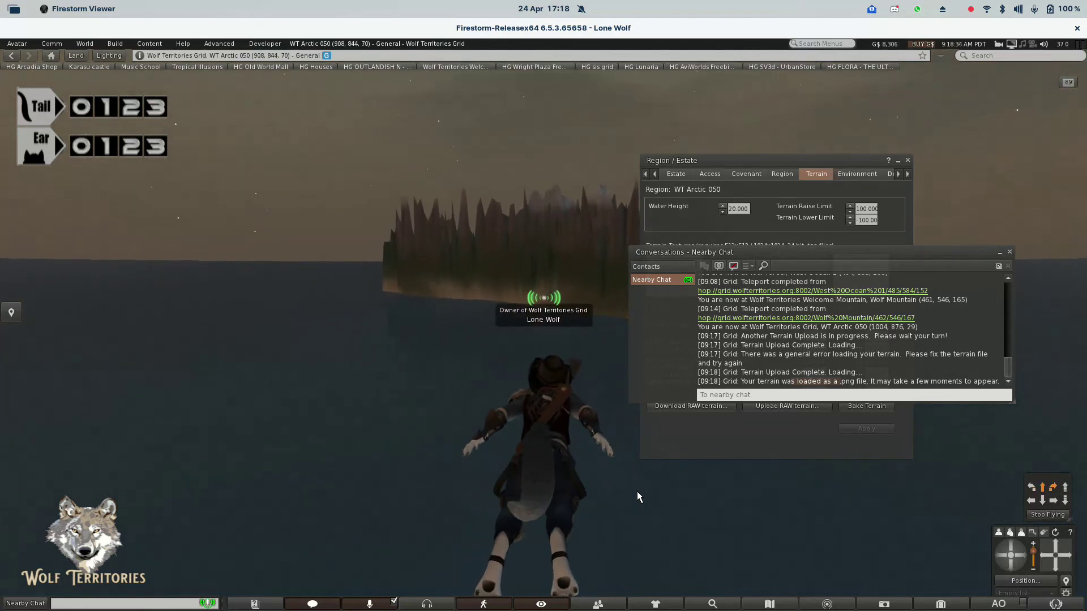
key(Up)
key(Left)
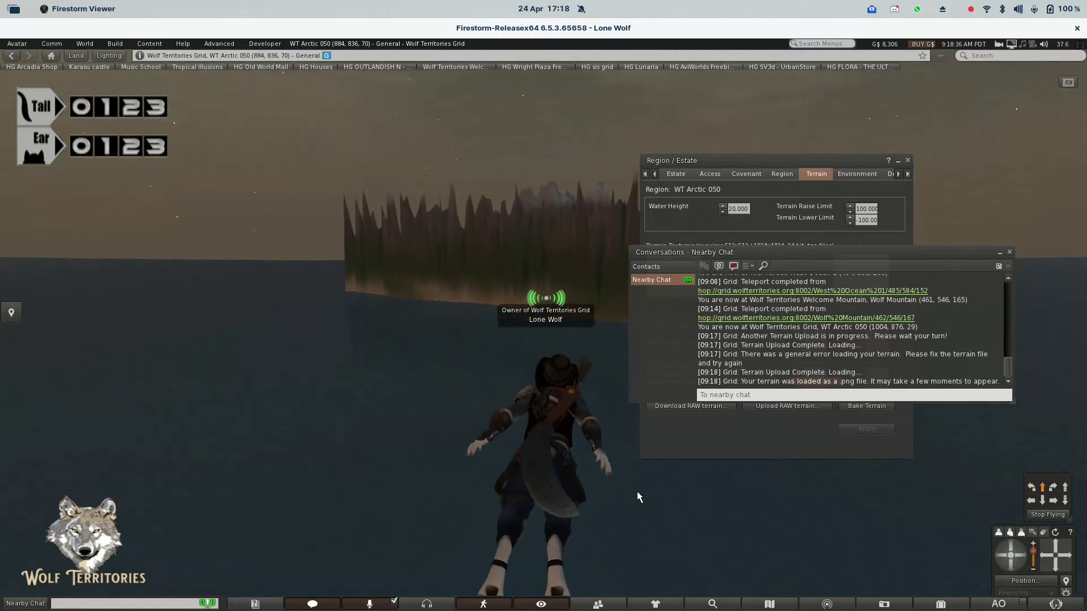
key(Up)
key(Left)
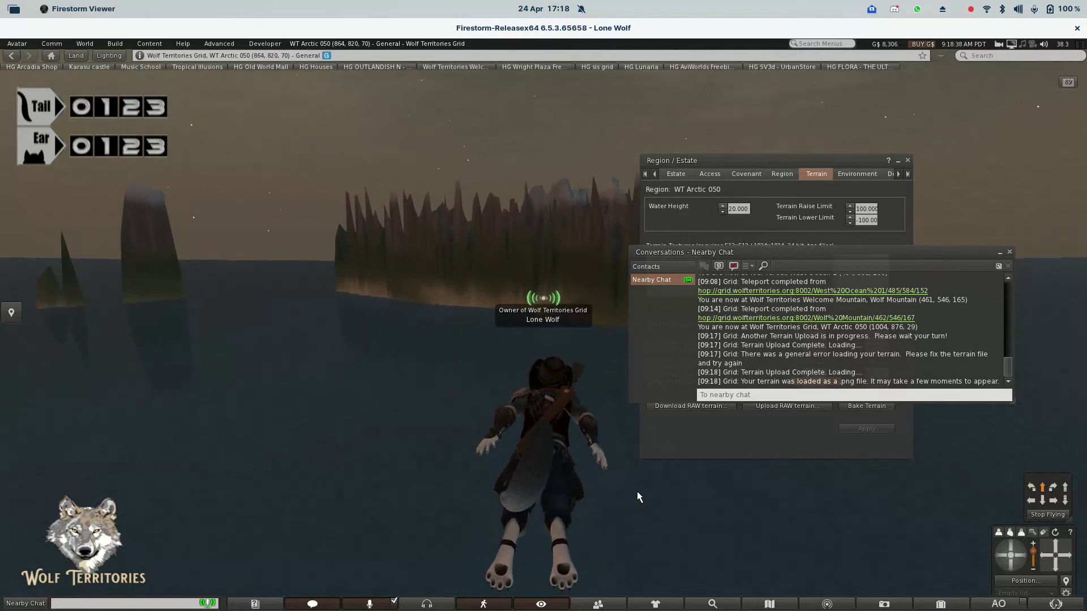
key(Down)
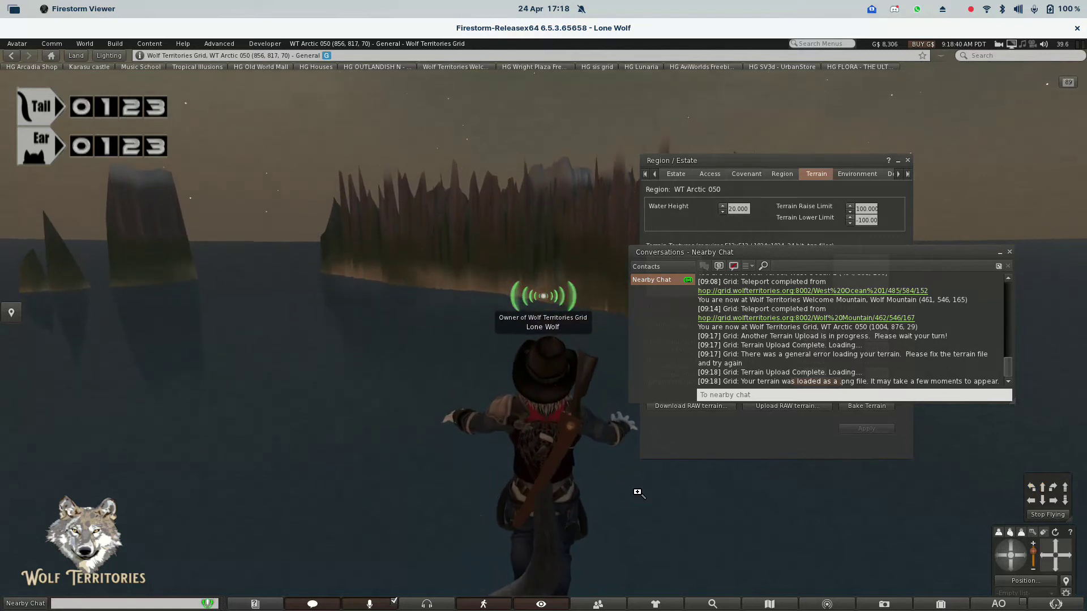
Step: Disable the camera constraints so the terrain can be viewed from farther overhead
key(Page_Up)
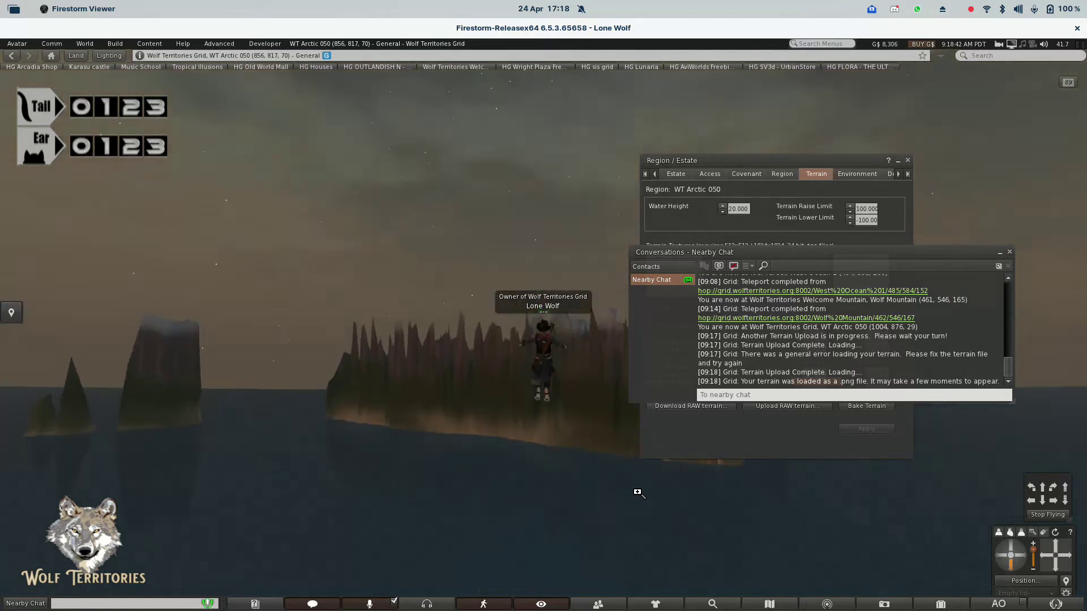
key(alt+Page_Up)
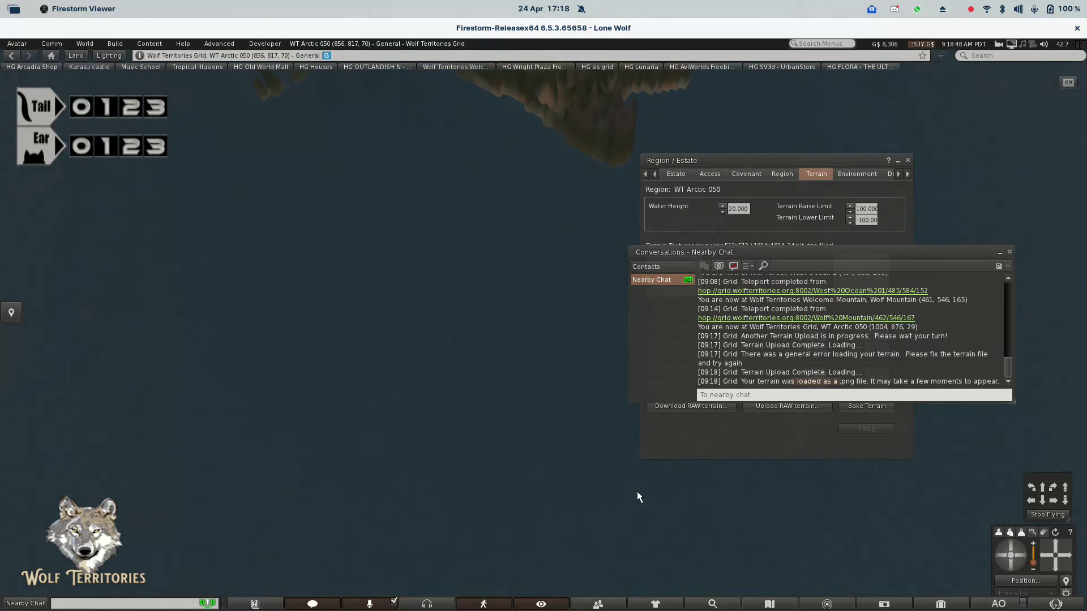
click(226, 43)
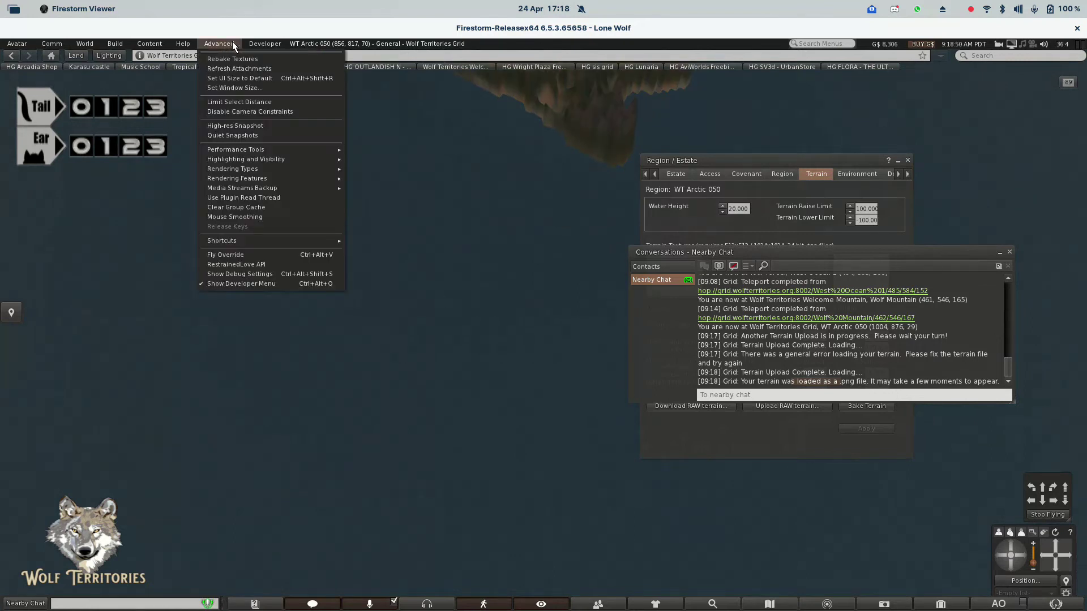
mouse_move(256, 45)
mouse_move(220, 42)
click(236, 111)
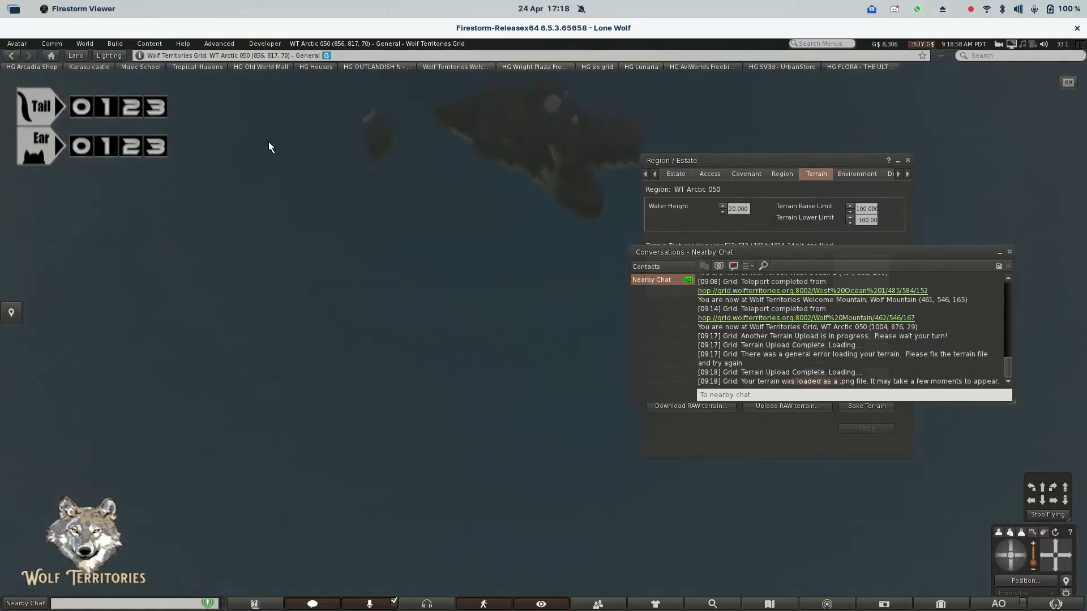
Step: Fly close to the terrain's spiky cliffs and turn to examine the coastline beside them
key(Up)
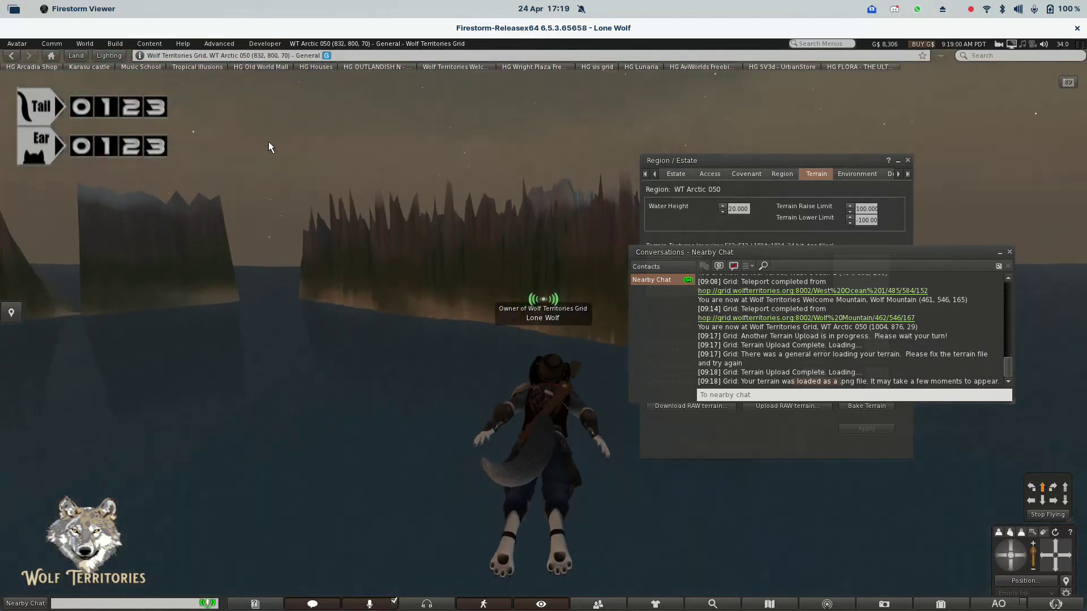
key(Up)
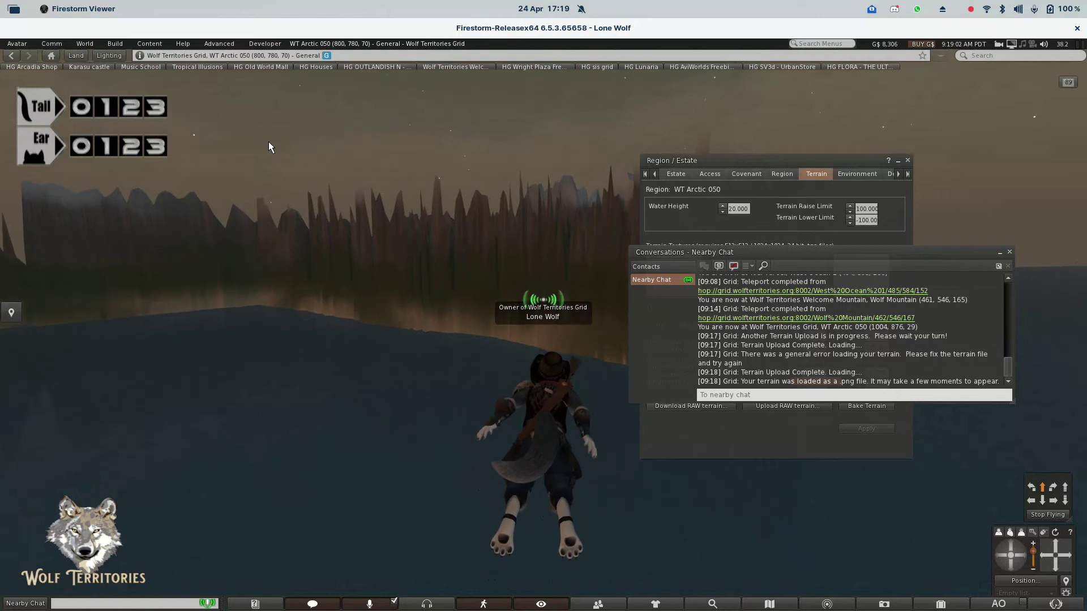
key(Up)
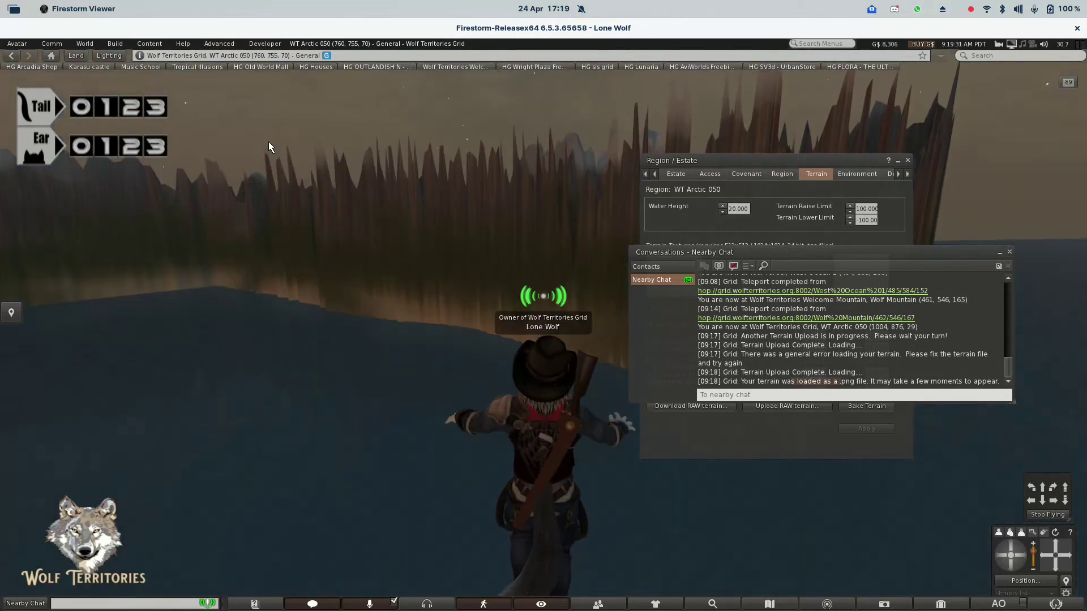
key(Up)
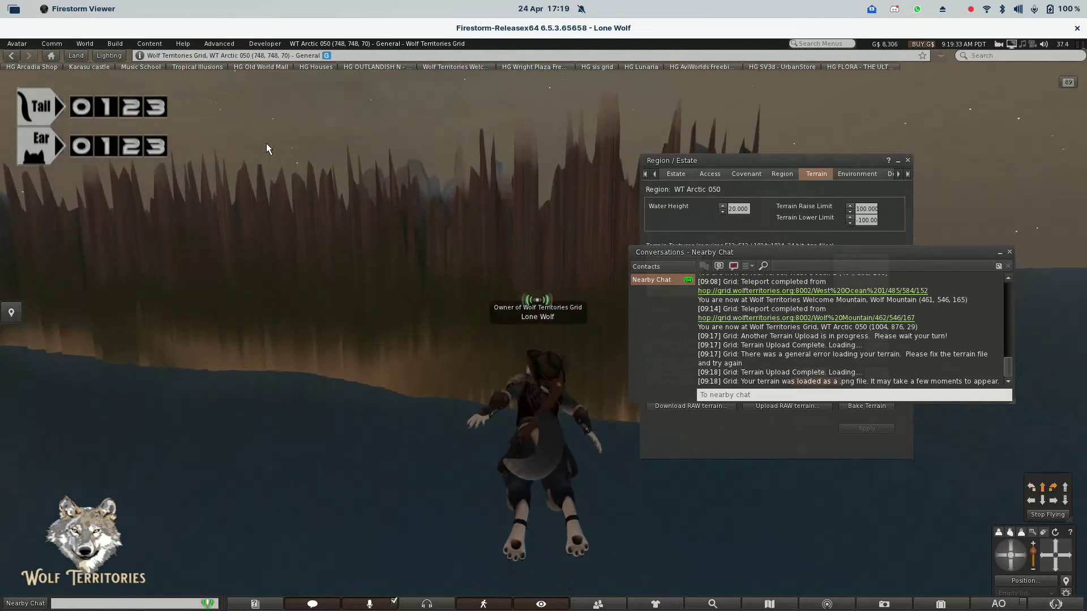
key(Up)
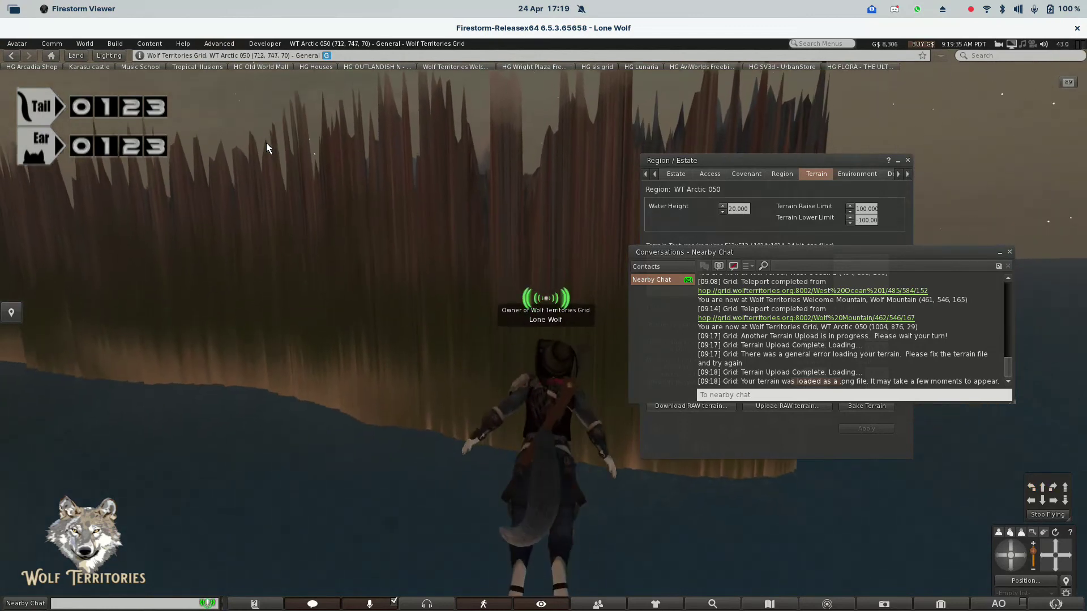
key(Left)
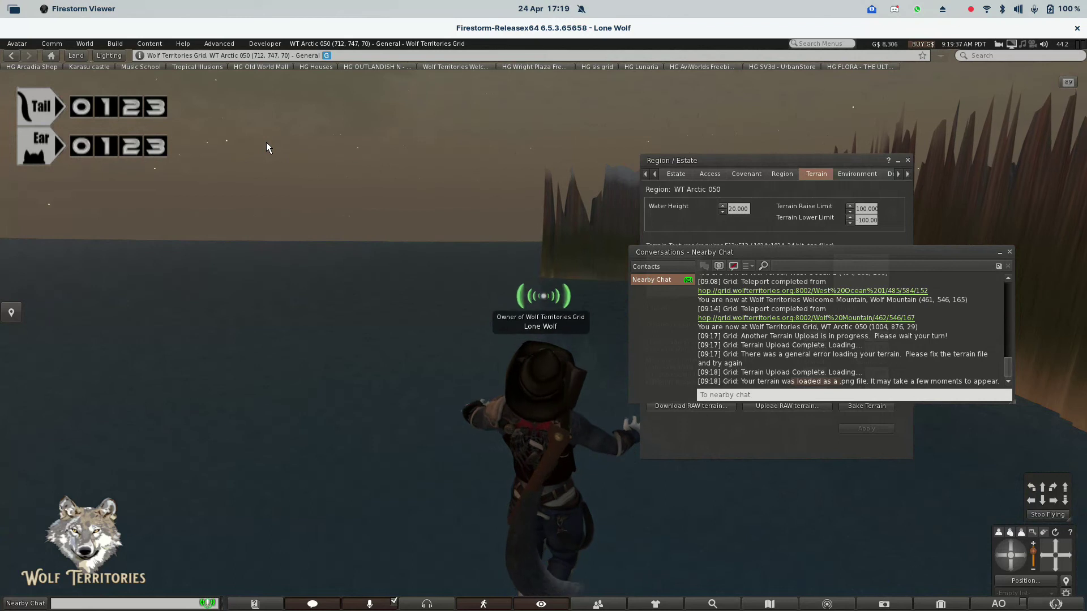
Step: Request admin status and open God Tools for WT Arctic 050
click(264, 46)
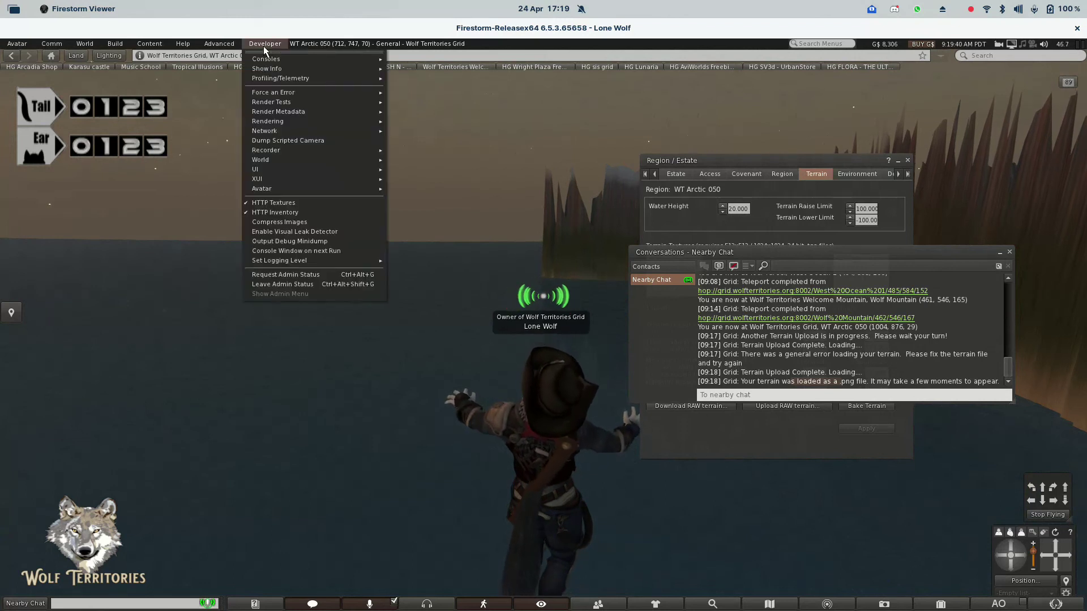
click(313, 274)
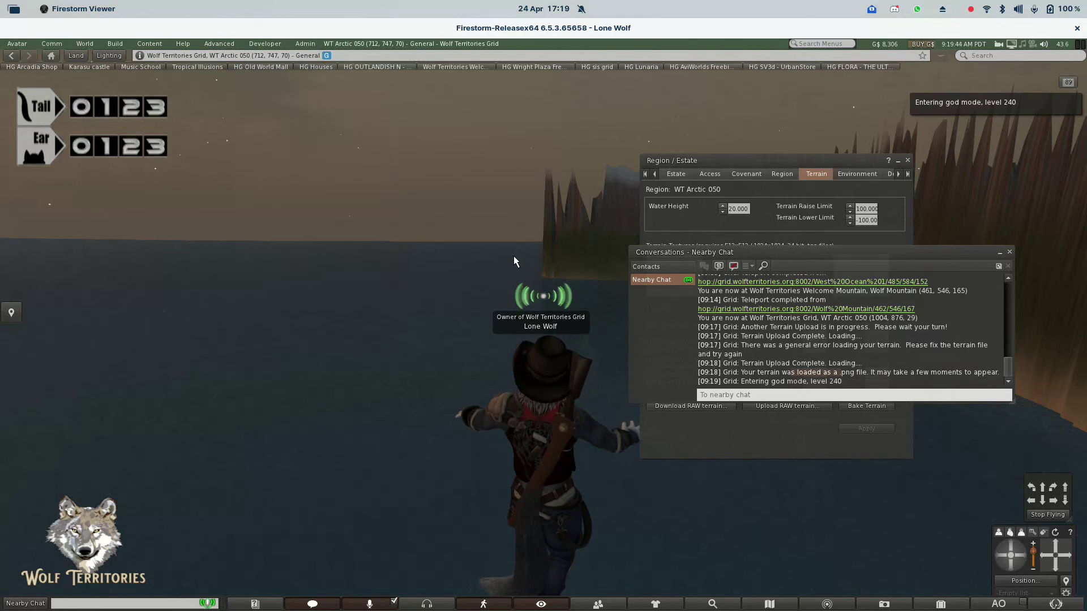
click(307, 44)
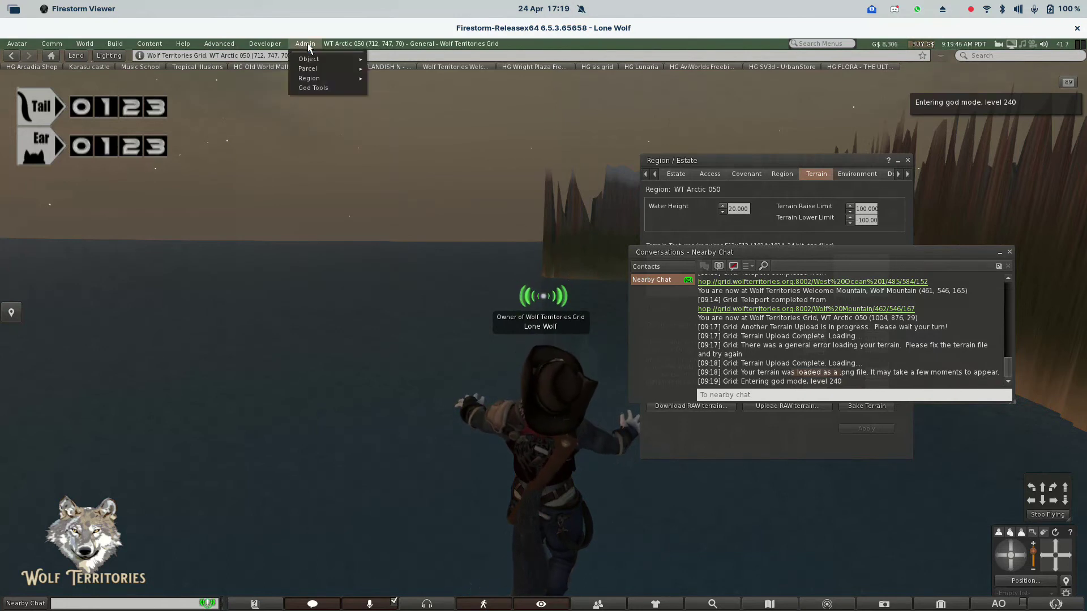
click(315, 88)
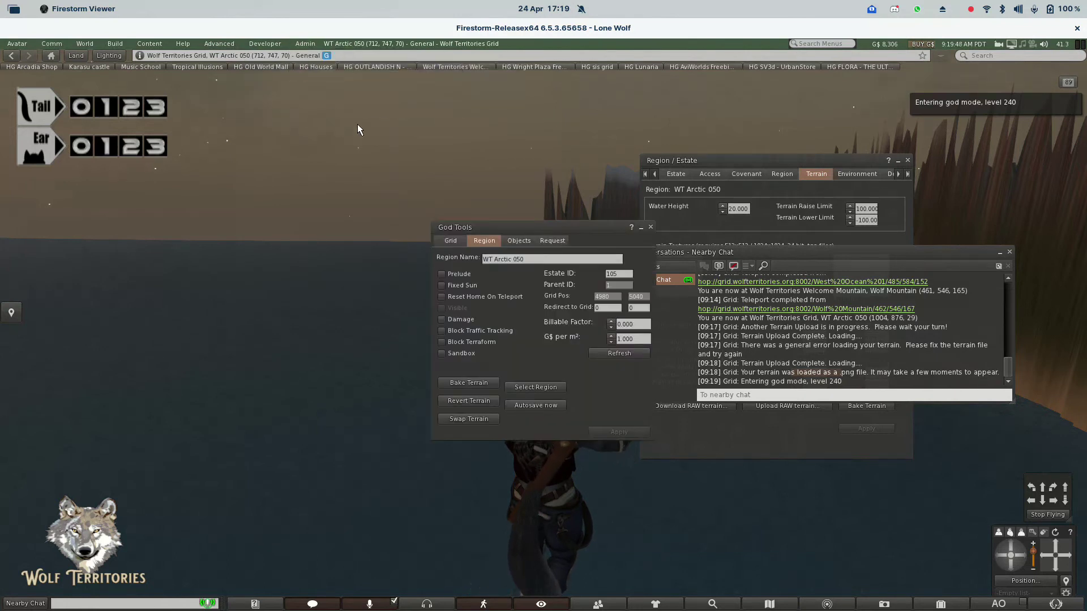
Step: Flush the region's map visibility caches from God Tools, then close the tool window
click(449, 240)
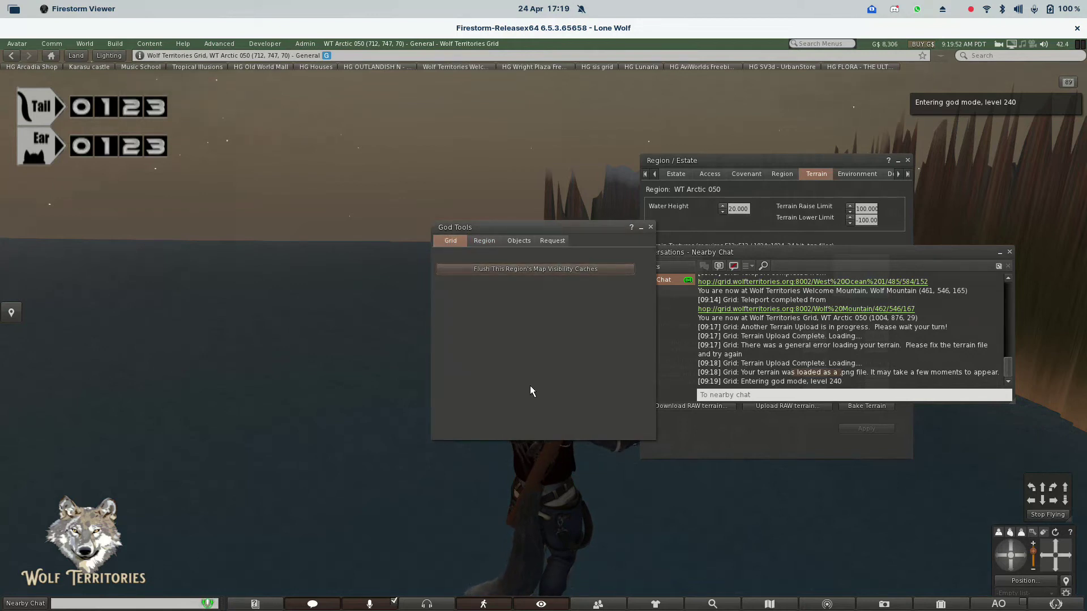
key(alt+Left)
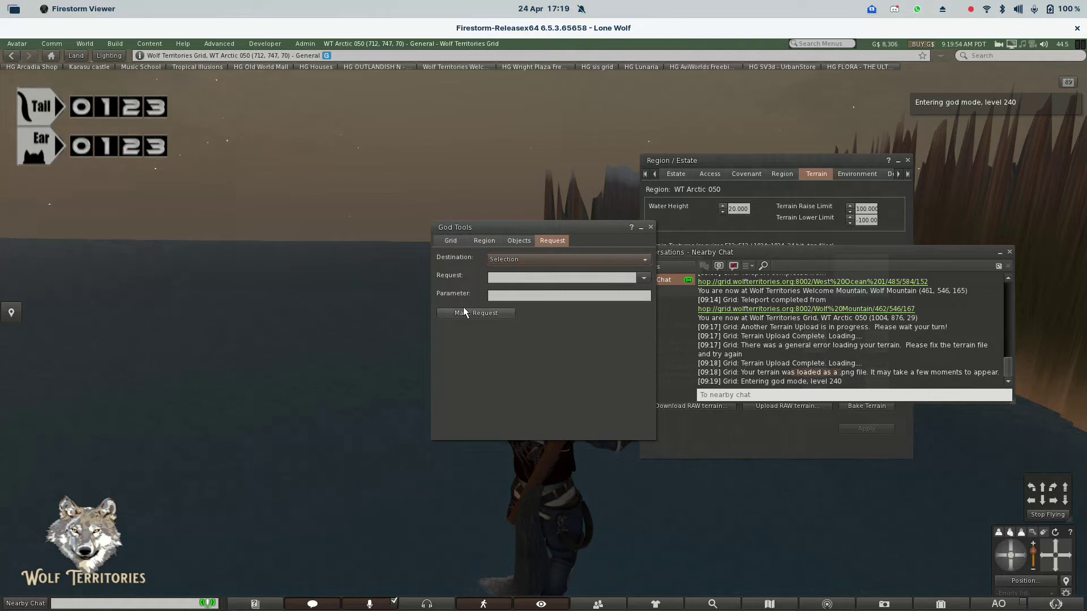
click(451, 242)
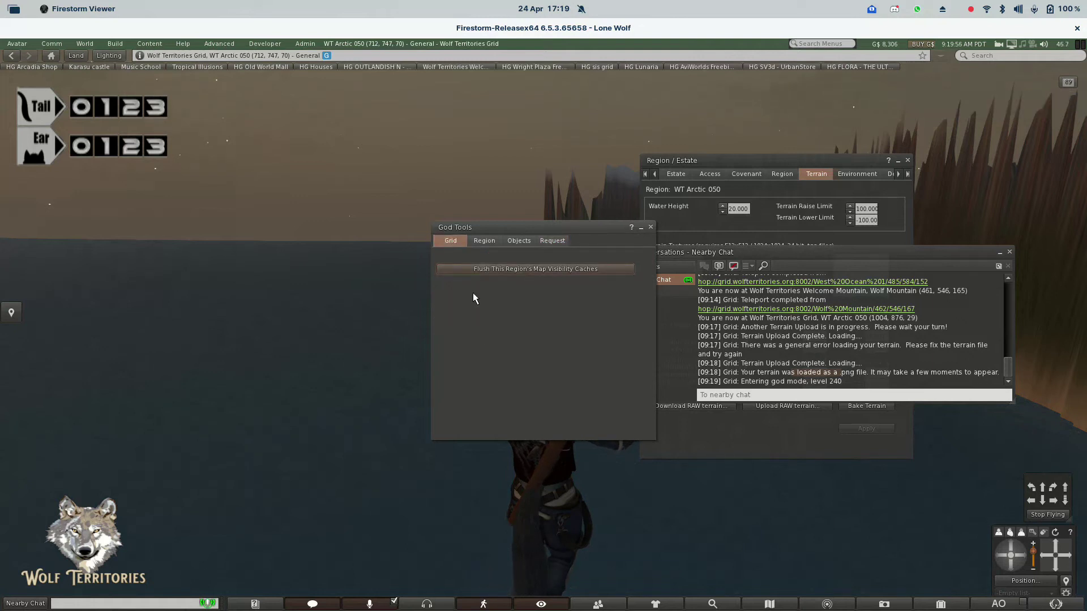
click(472, 270)
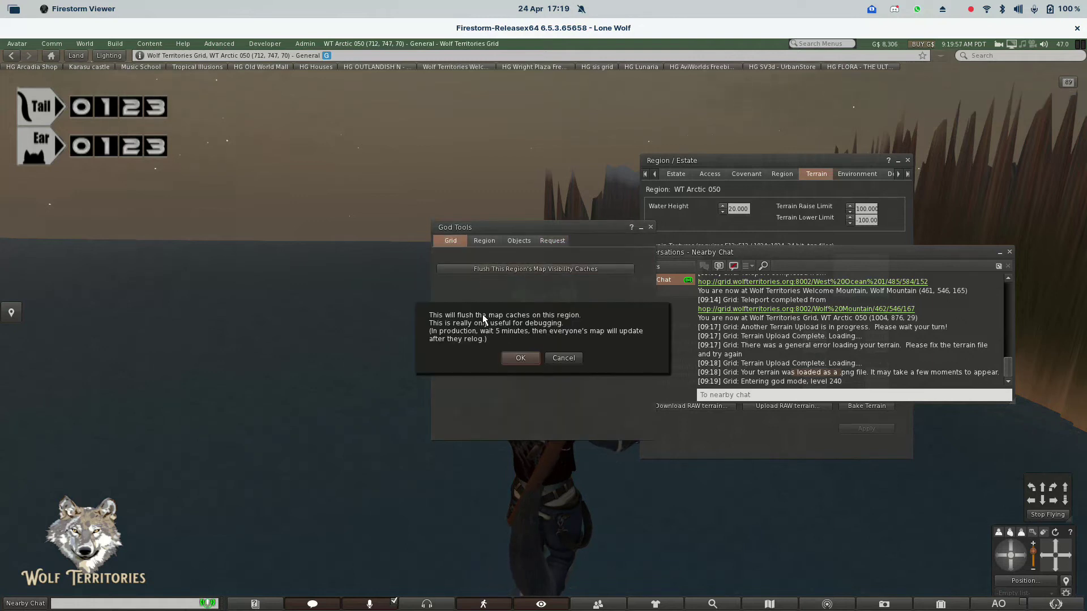
click(524, 366)
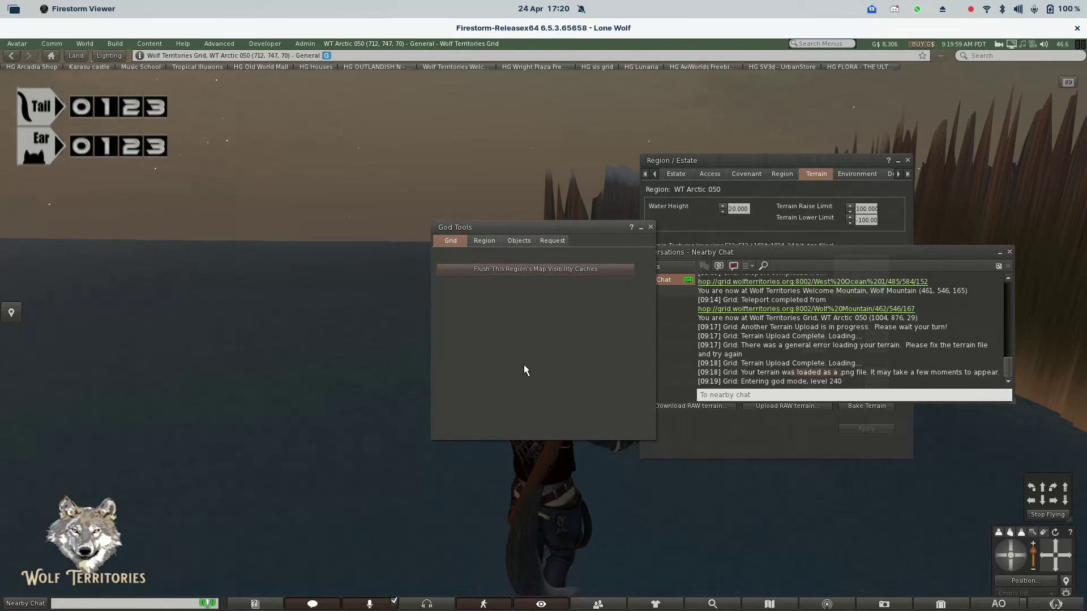
click(650, 227)
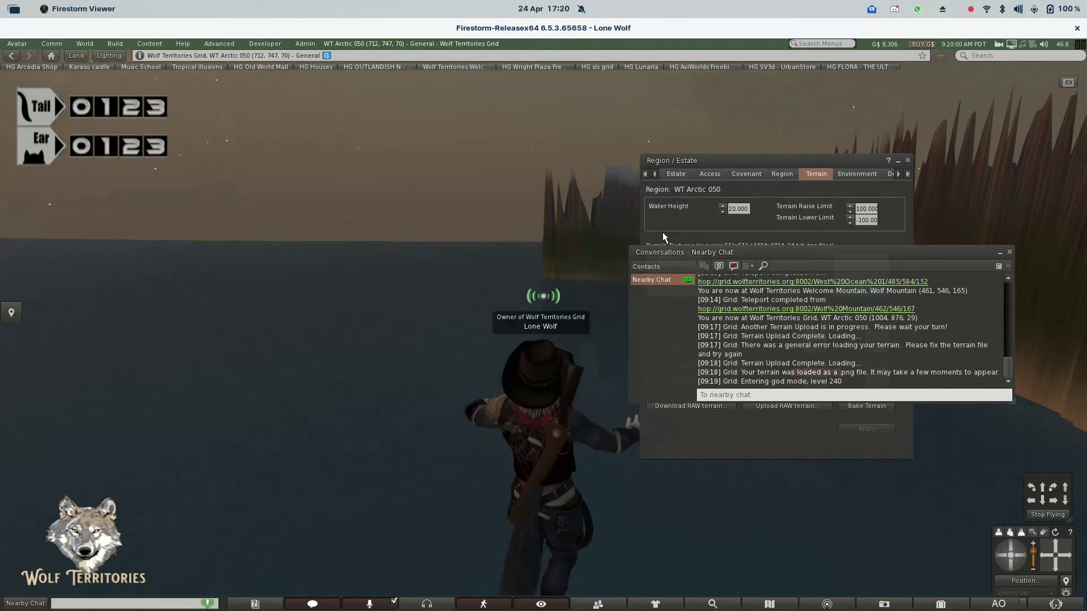
Step: Close the Region / Estate window and reopen the nearby chat to check for grid messages
click(1009, 252)
click(907, 160)
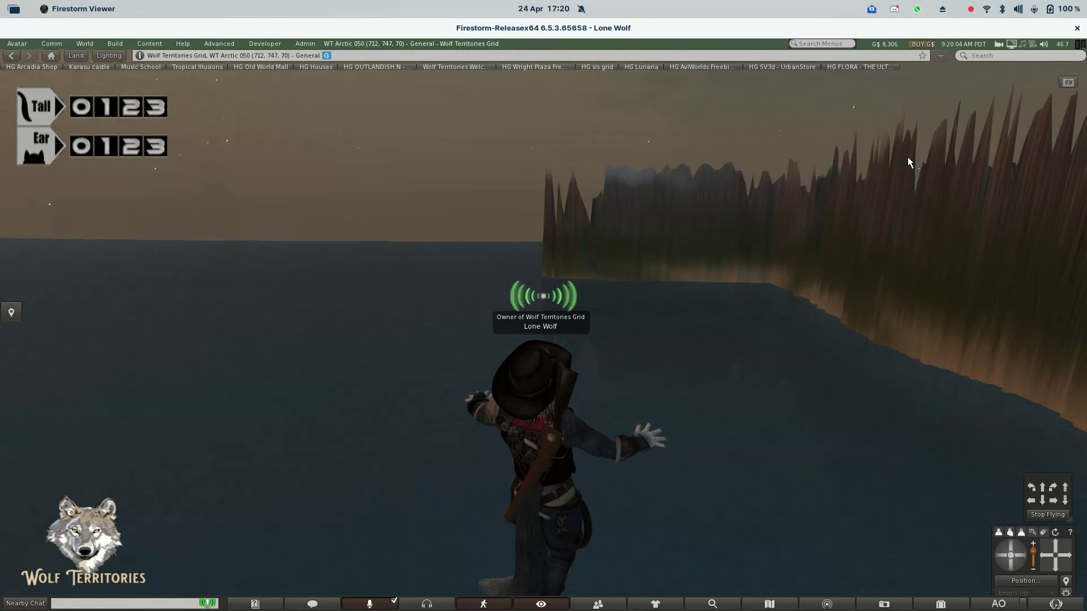
click(313, 604)
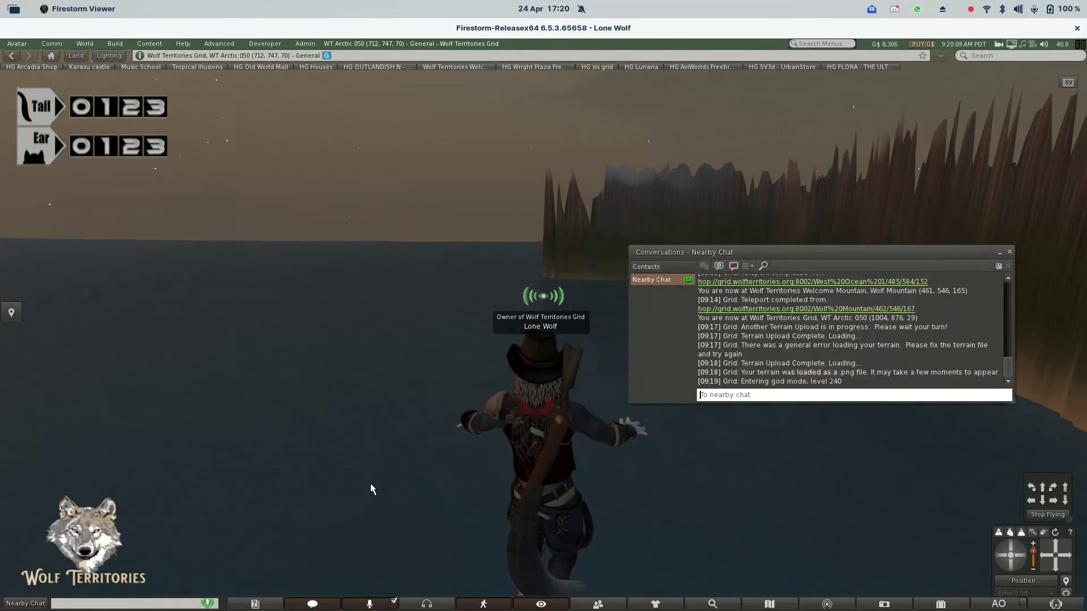
Step: Orbit and zoom the camera around the uploaded terrain to inspect its shape from above and from the side
click(645, 482)
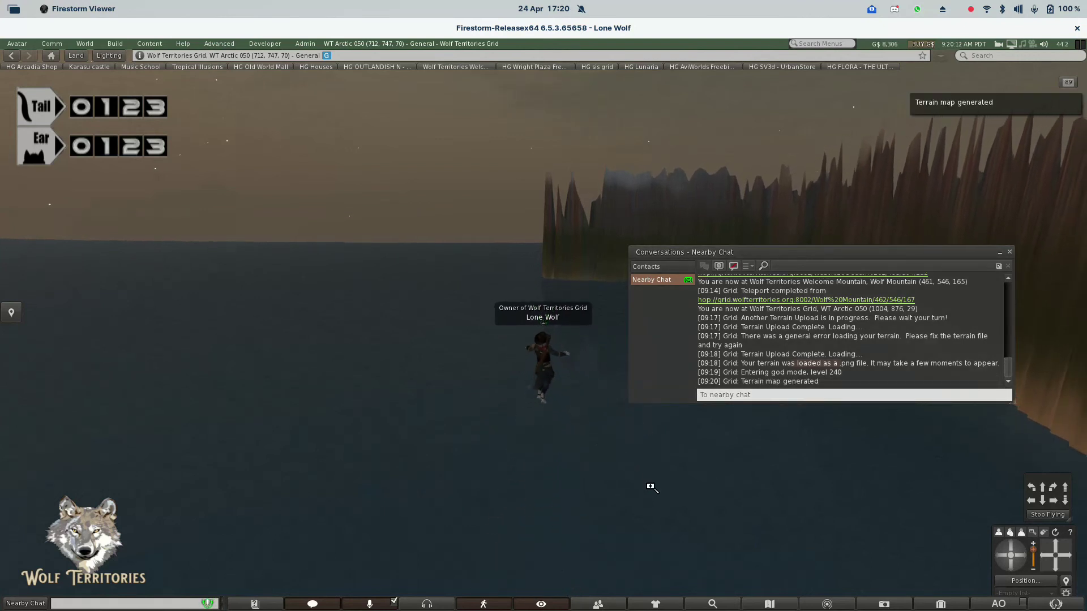
key(ctrl+alt+Up)
key(alt+Down)
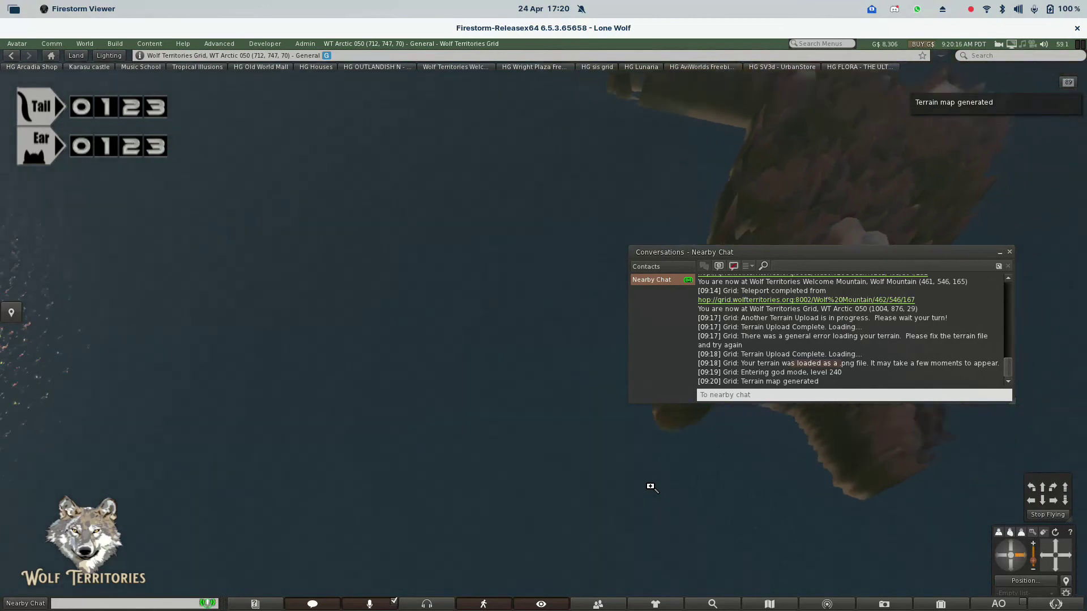
key(alt+Right)
key(ctrl+alt+Down)
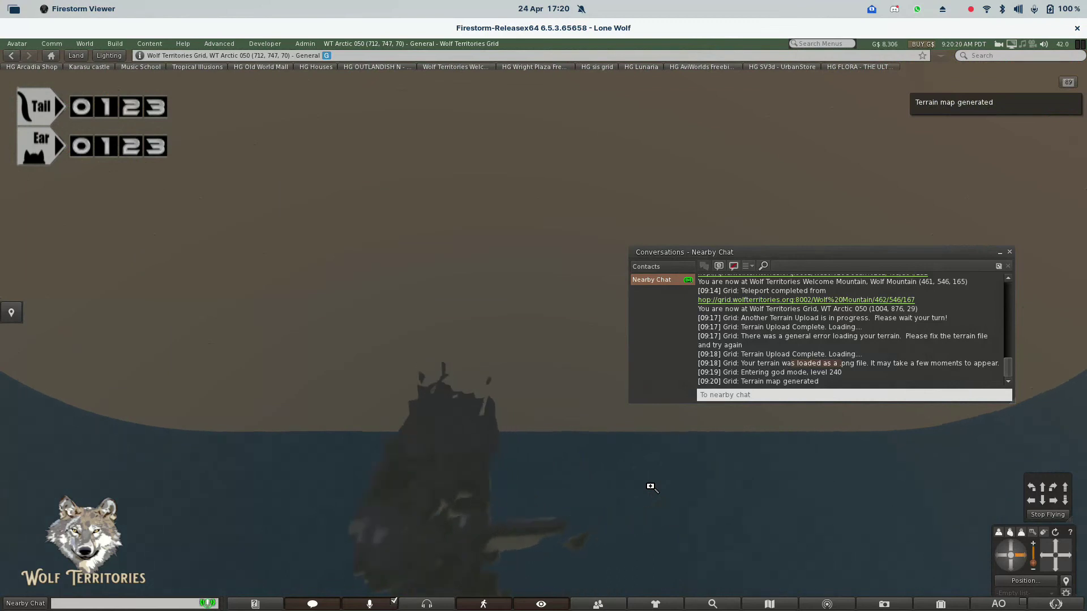
Step: View the ear end of the uploaded terrain from a higher camera angle and reset the camera to the avatar
key(ctrl+alt+Up)
key(ctrl+alt+Up)
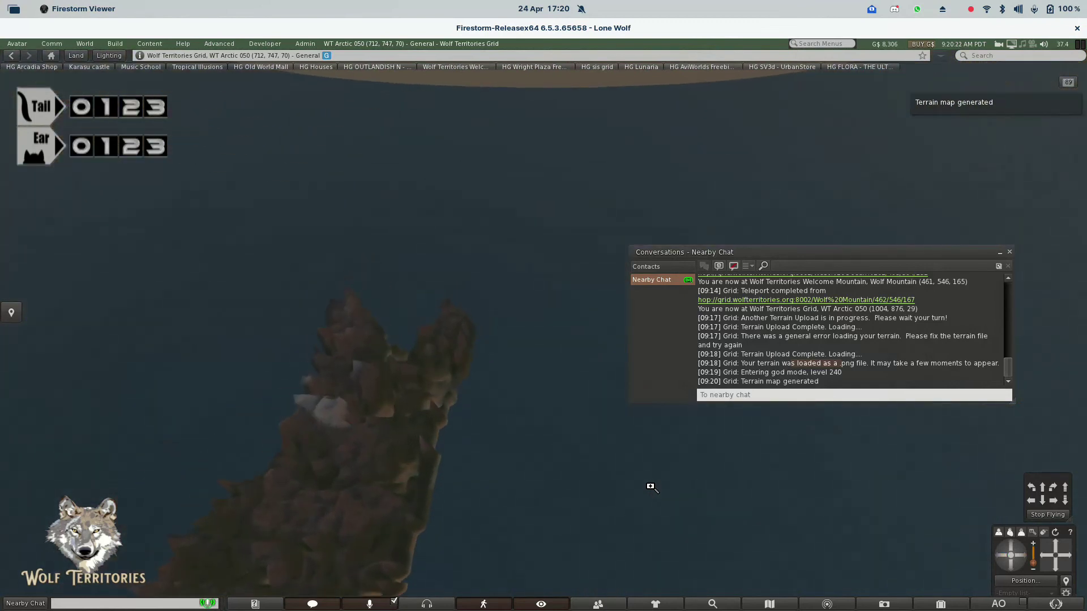
scroll(650, 487, down, 2)
scroll(650, 486, up, 1)
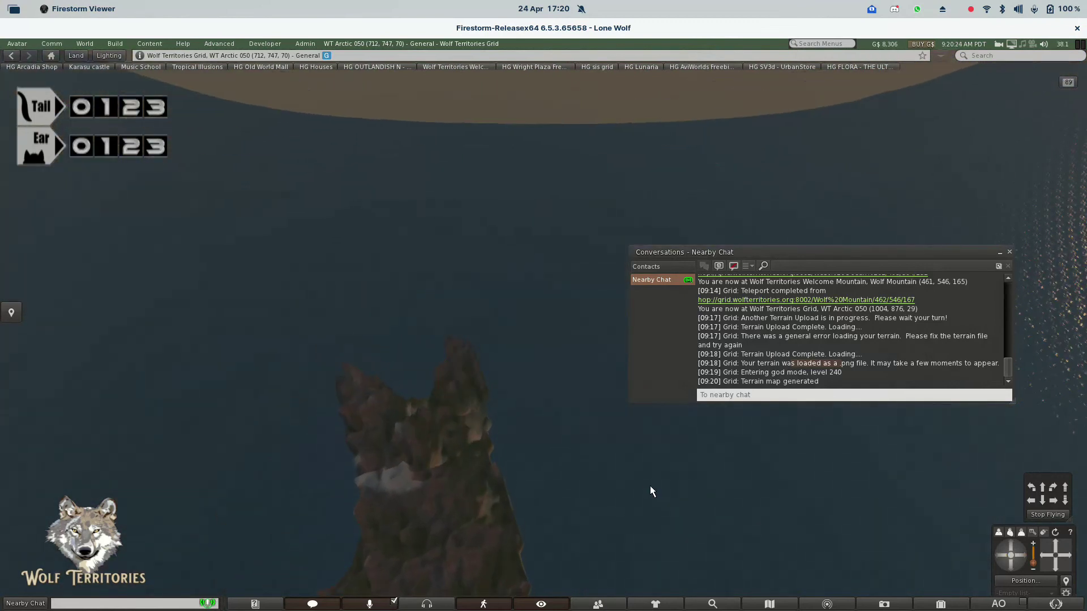
key(Escape)
Step: Open the world map and magnify the WT Arctic 050 region until its terrain image fills the map
key(ctrl+m)
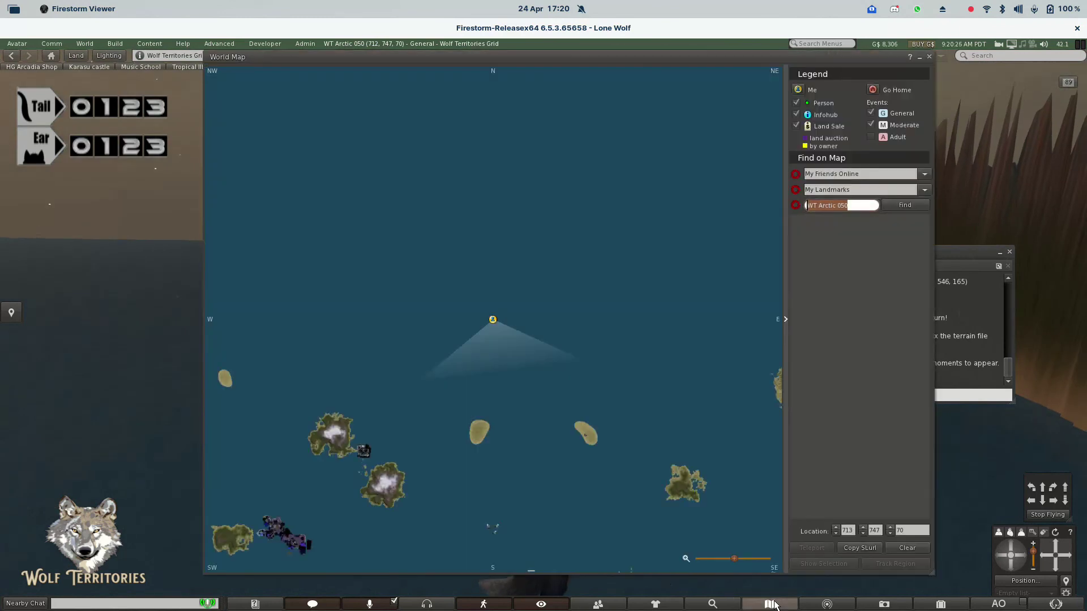
scroll(586, 388, up, 10)
drag(585, 387, 678, 220)
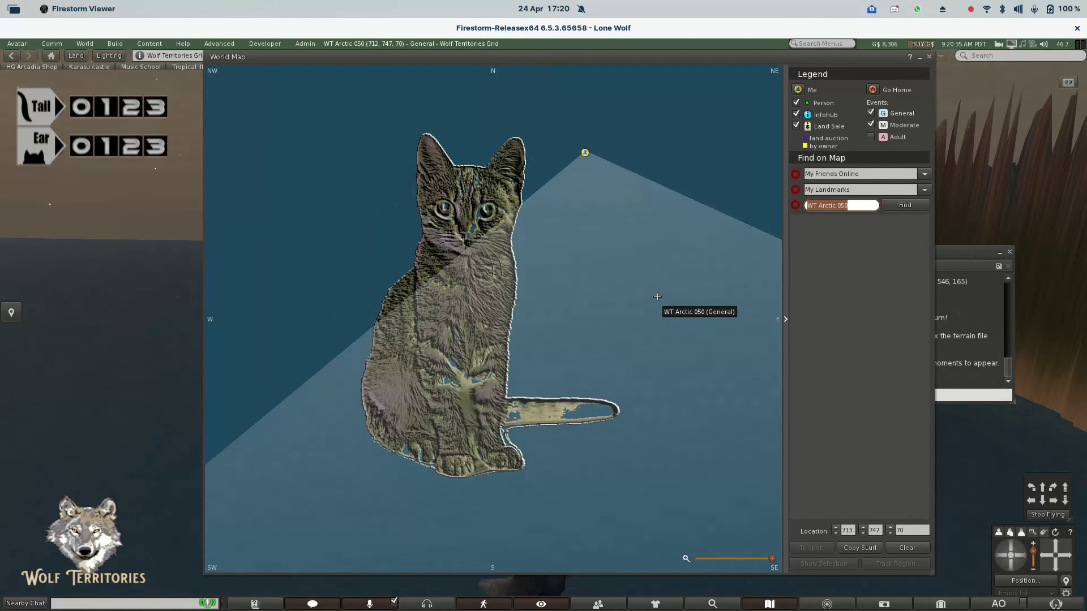
Step: Compare the WT Arctic 050 map image at wider and closer map scales, finishing at the closest scale
scroll(658, 297, down, 4)
scroll(657, 296, up, 3)
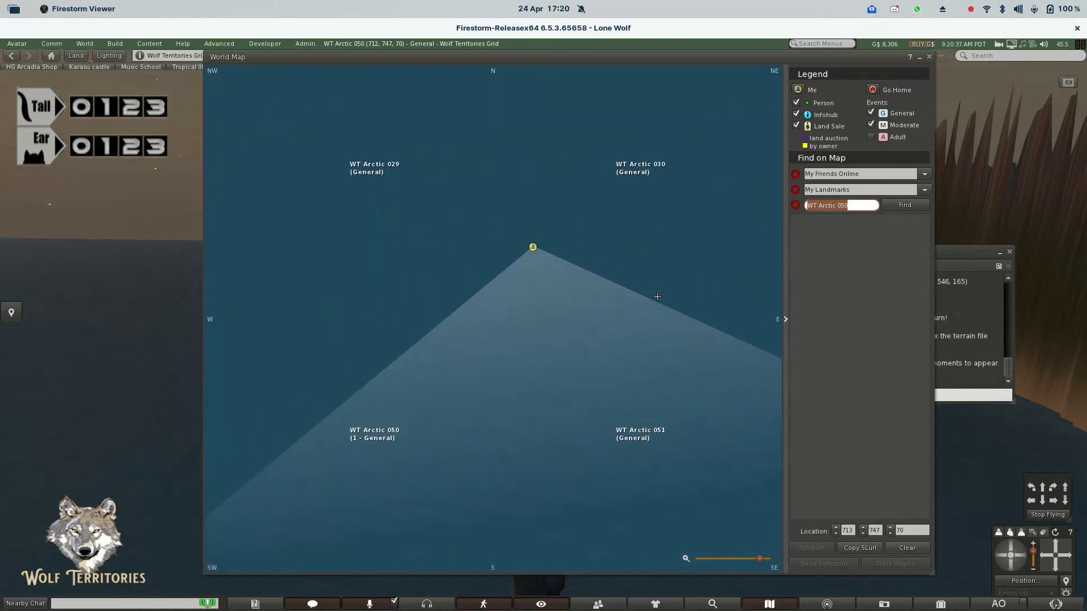
scroll(657, 297, up, 2)
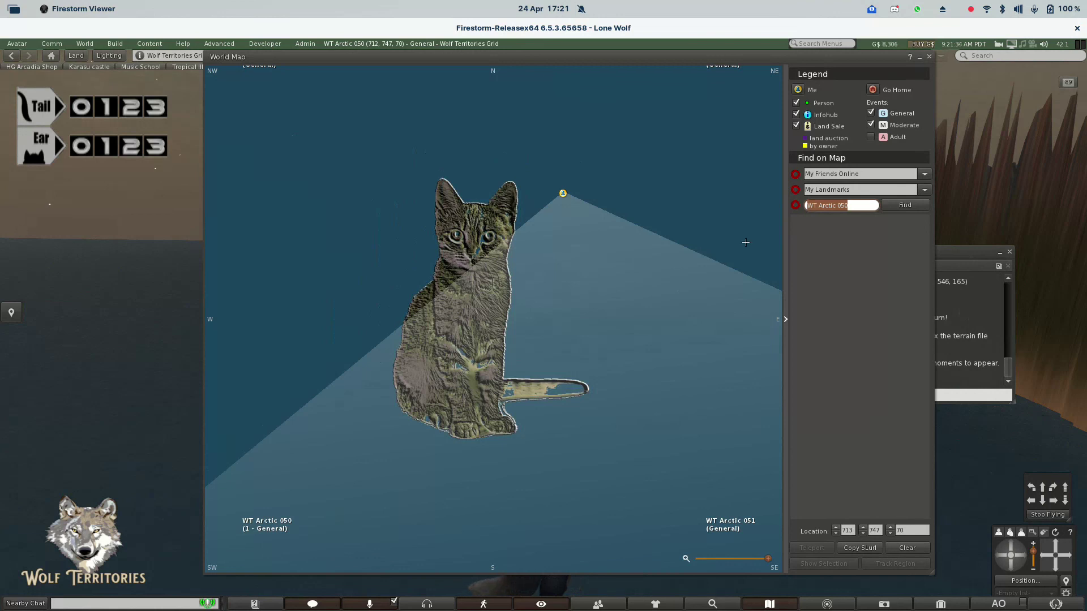
scroll(744, 245, down, 3)
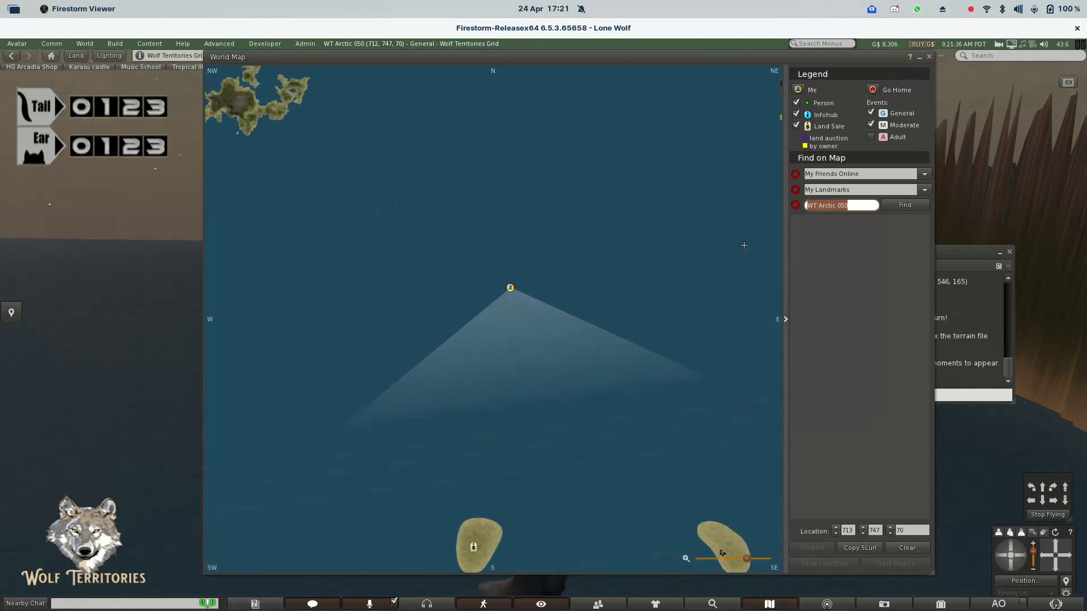
scroll(744, 246, up, 4)
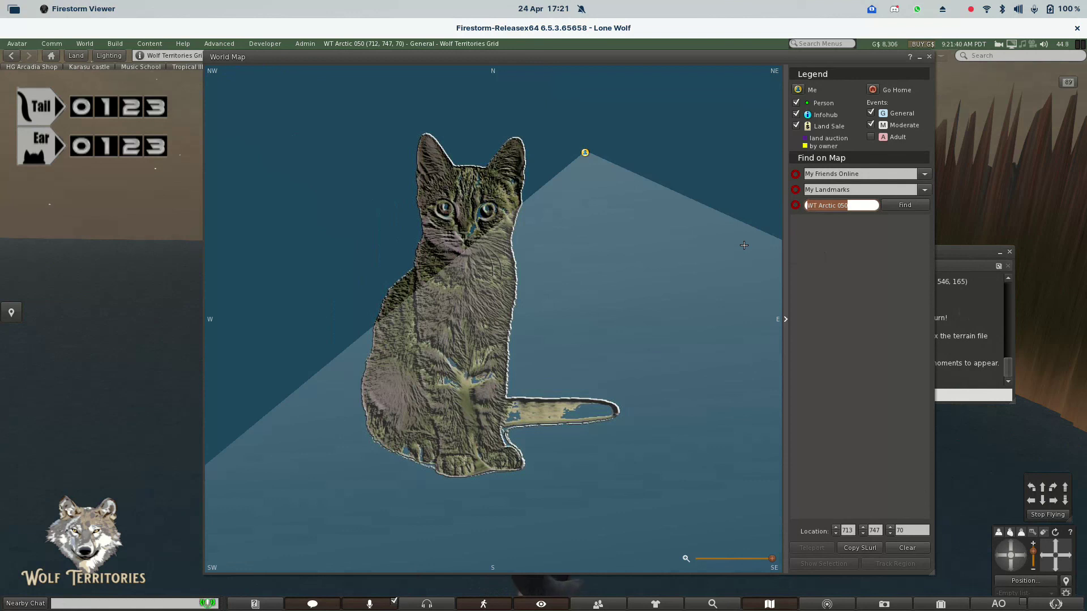
key(alt+Tab)
key(alt+Tab)
key(alt+Tab)
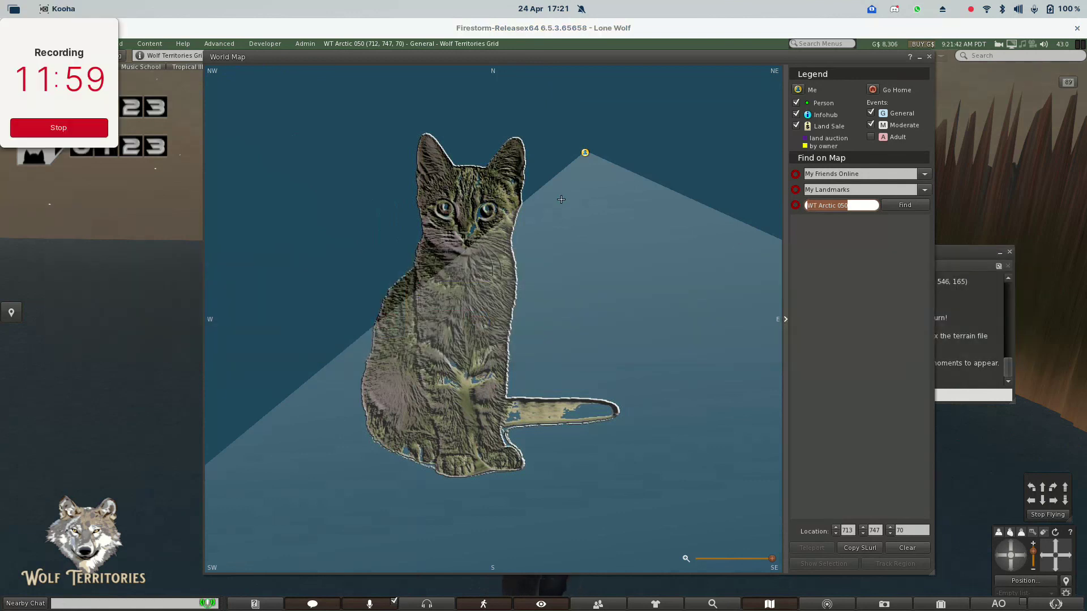